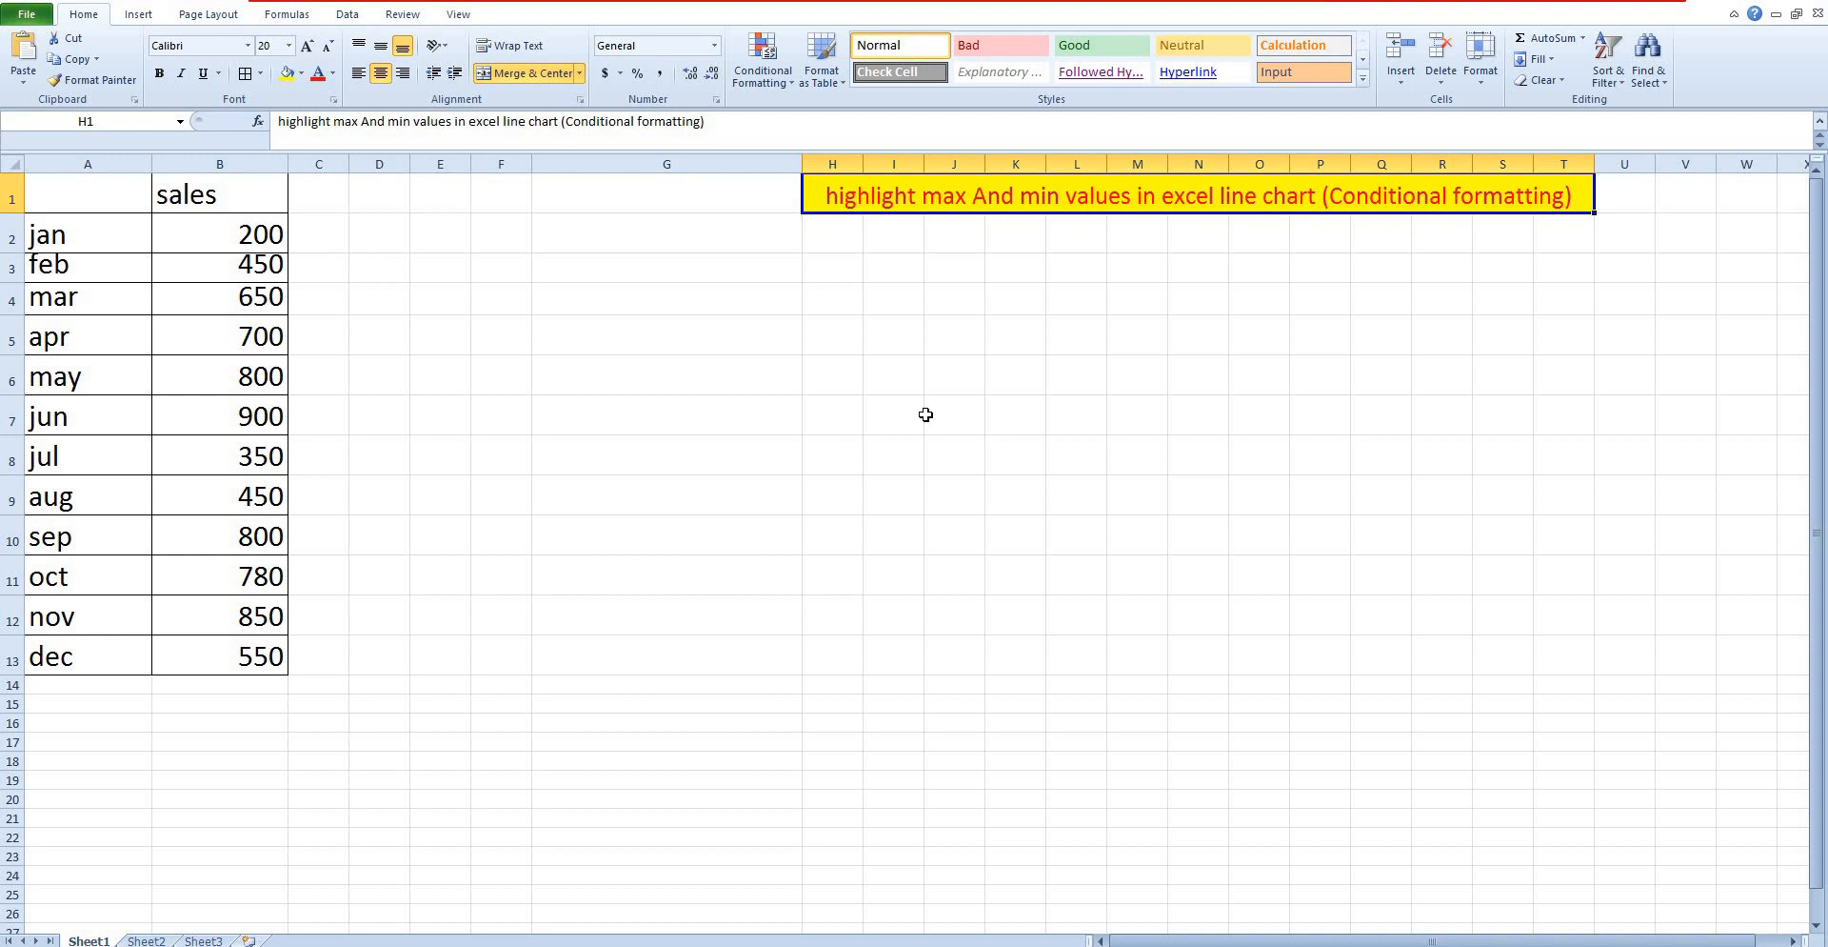
Insert a basic 2-D line chart from the sales data in A1:B13 and enlarge it
{"action": "left_click_drag", "start_coordinate": [88, 195], "coordinate": [216, 643]}
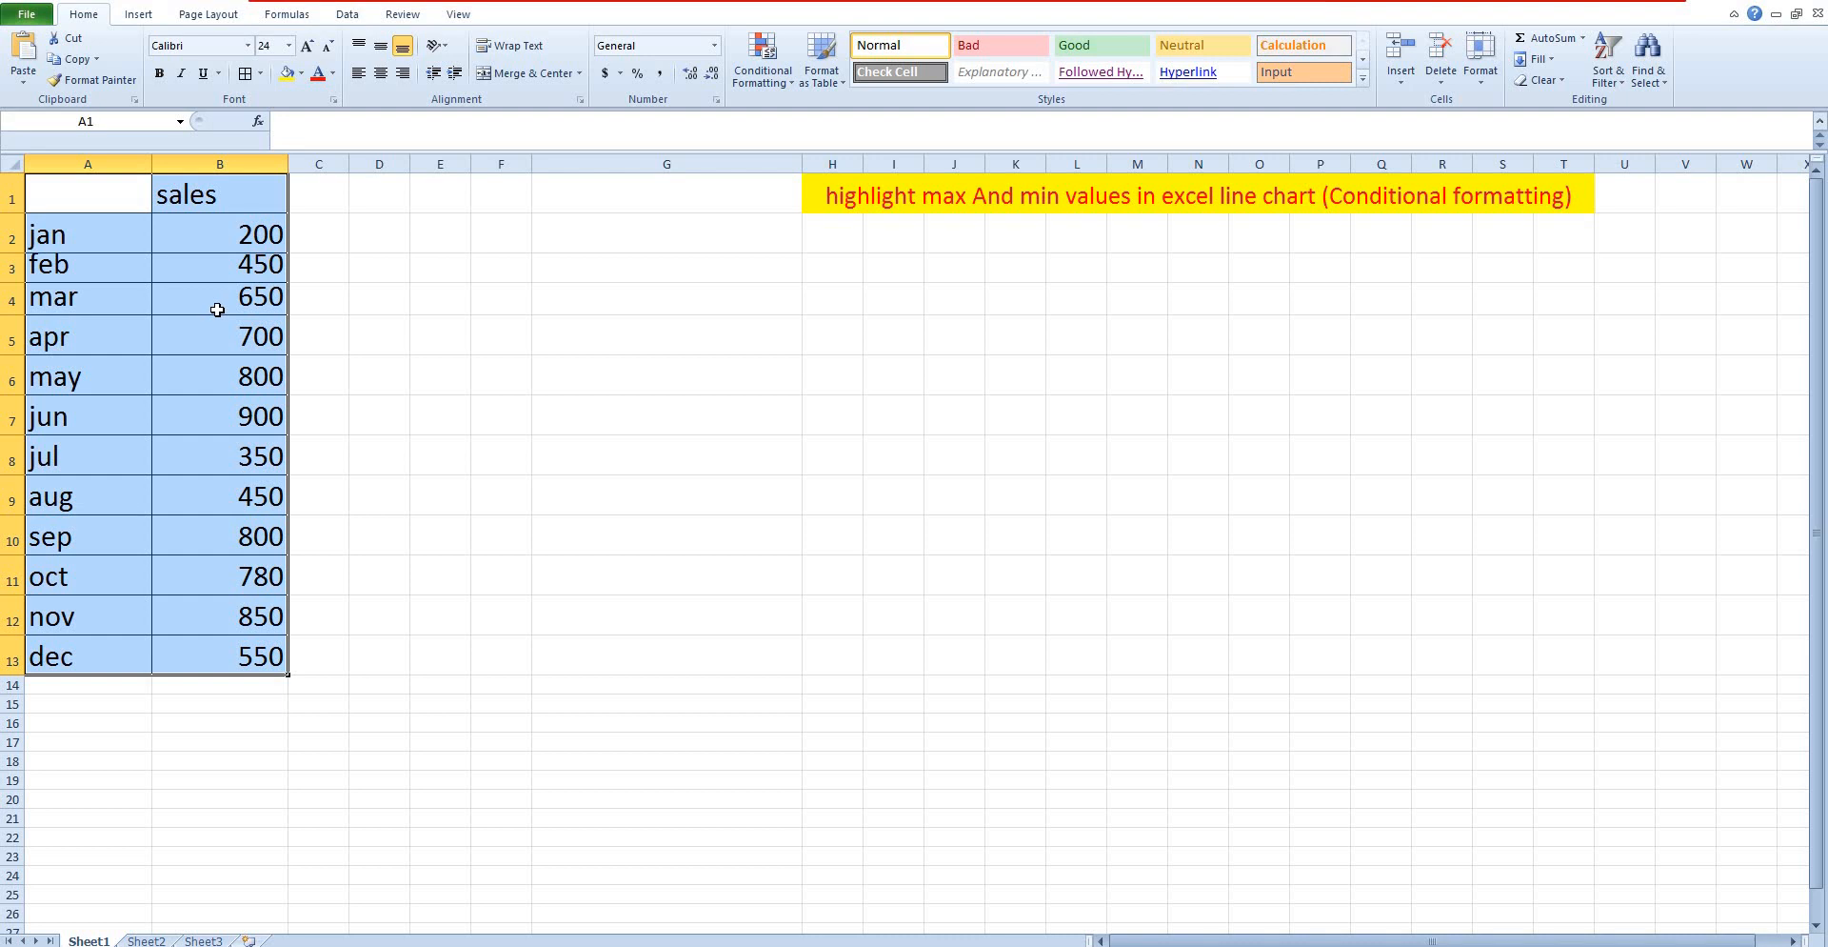
{"action": "left_click", "coordinate": [143, 14]}
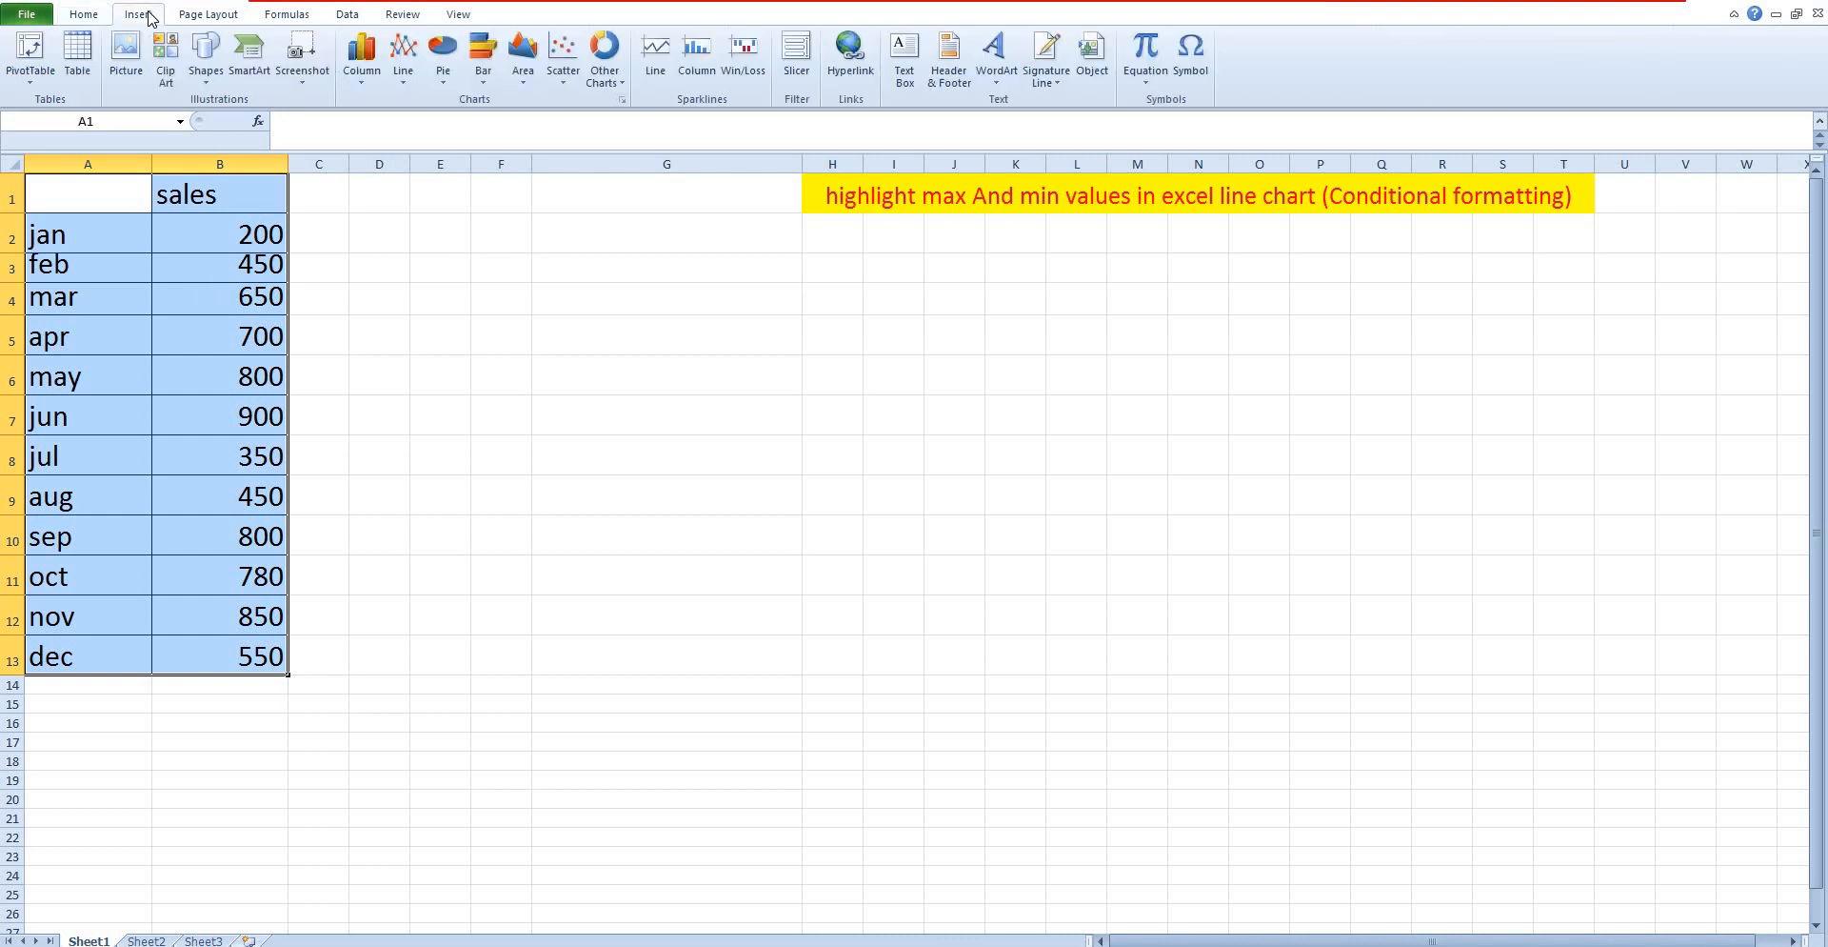
{"action": "left_click", "coordinate": [403, 76]}
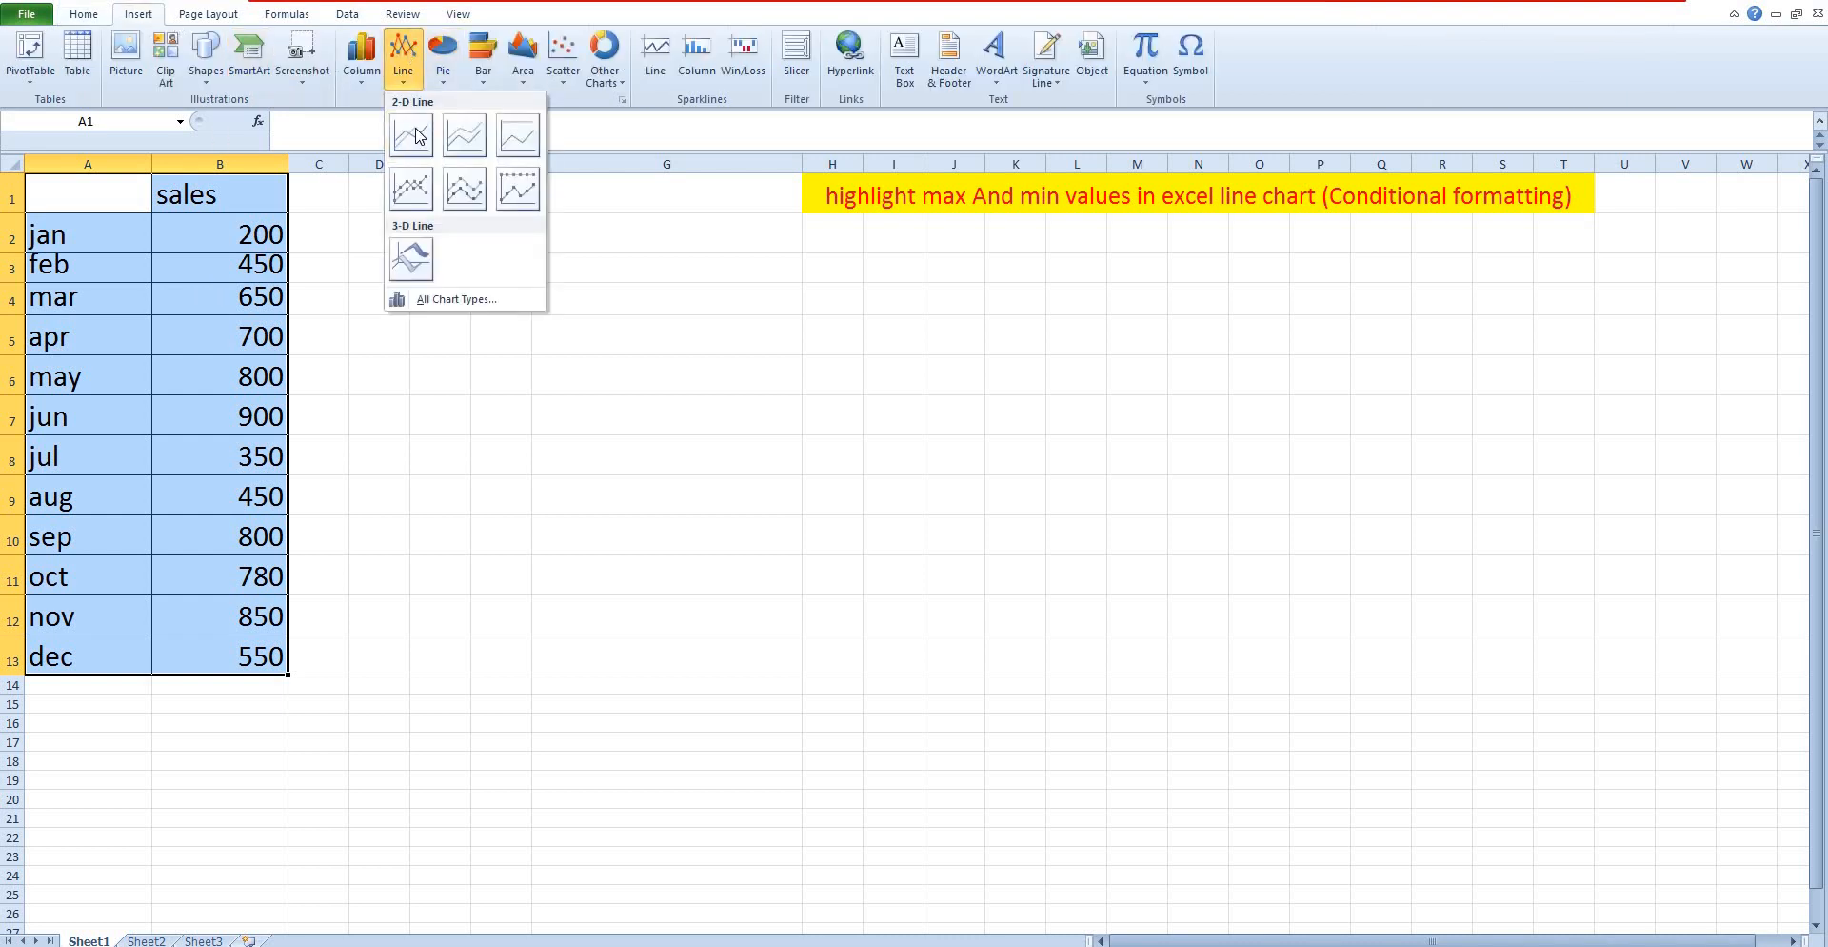
{"action": "left_click", "coordinate": [414, 127]}
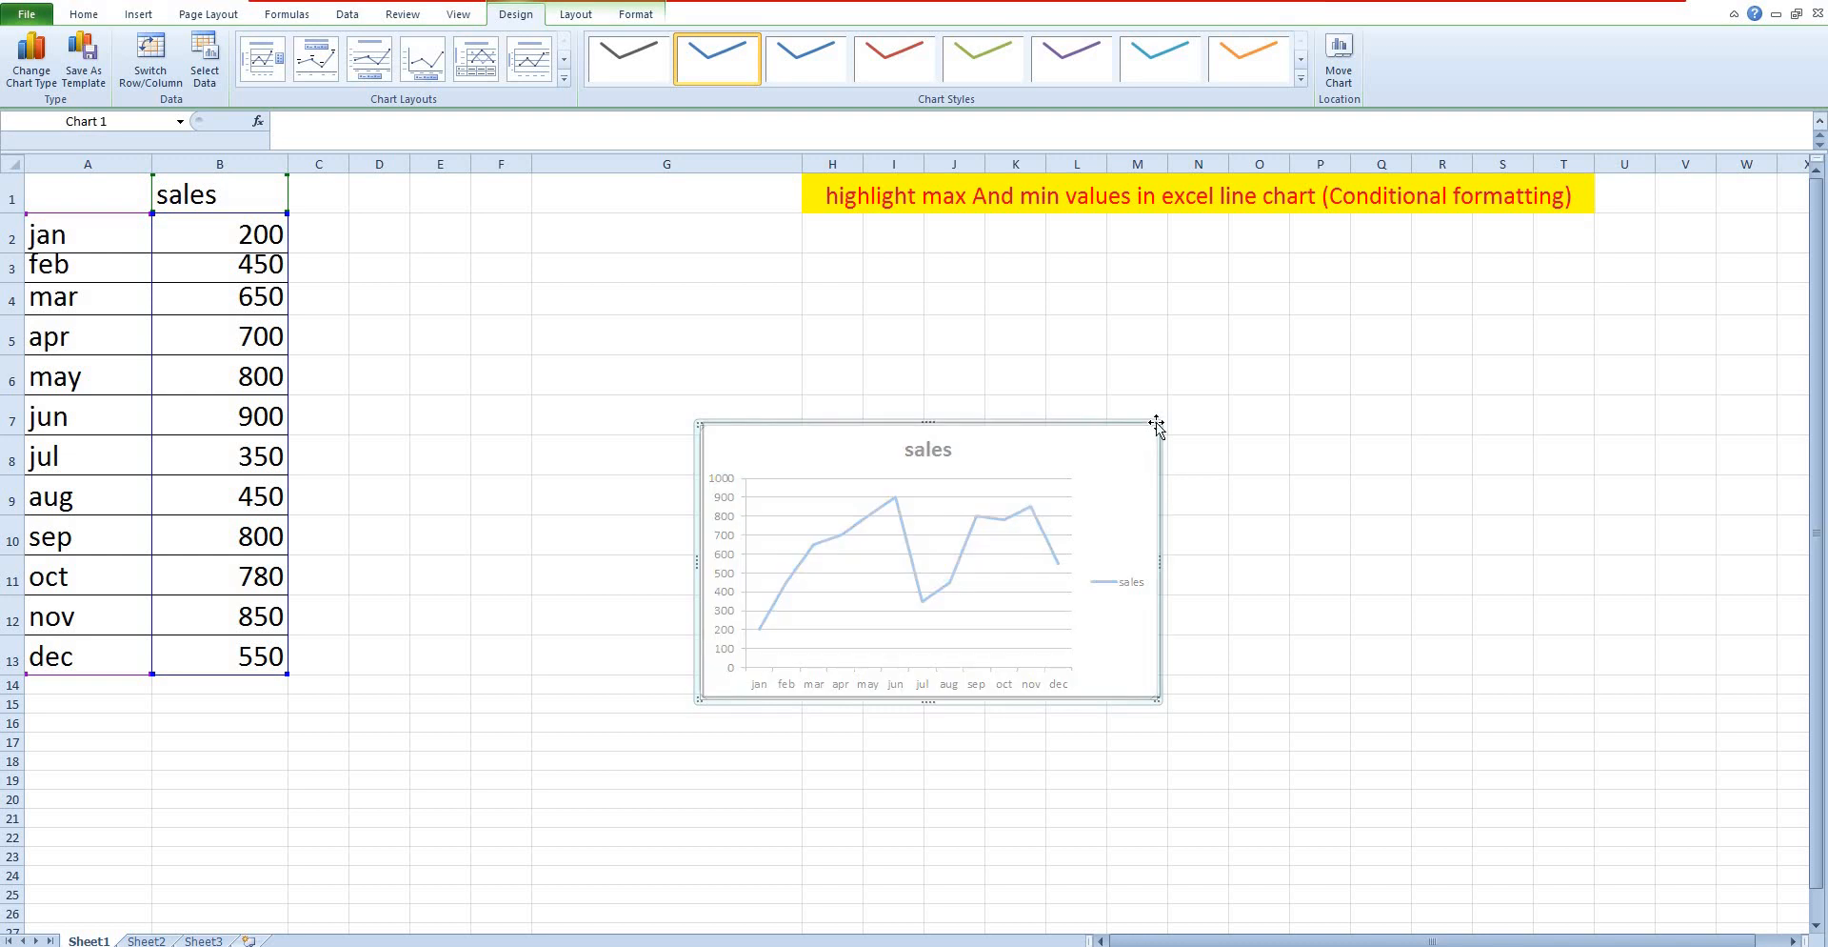
{"action": "left_click_drag", "start_coordinate": [1155, 423], "coordinate": [1436, 260]}
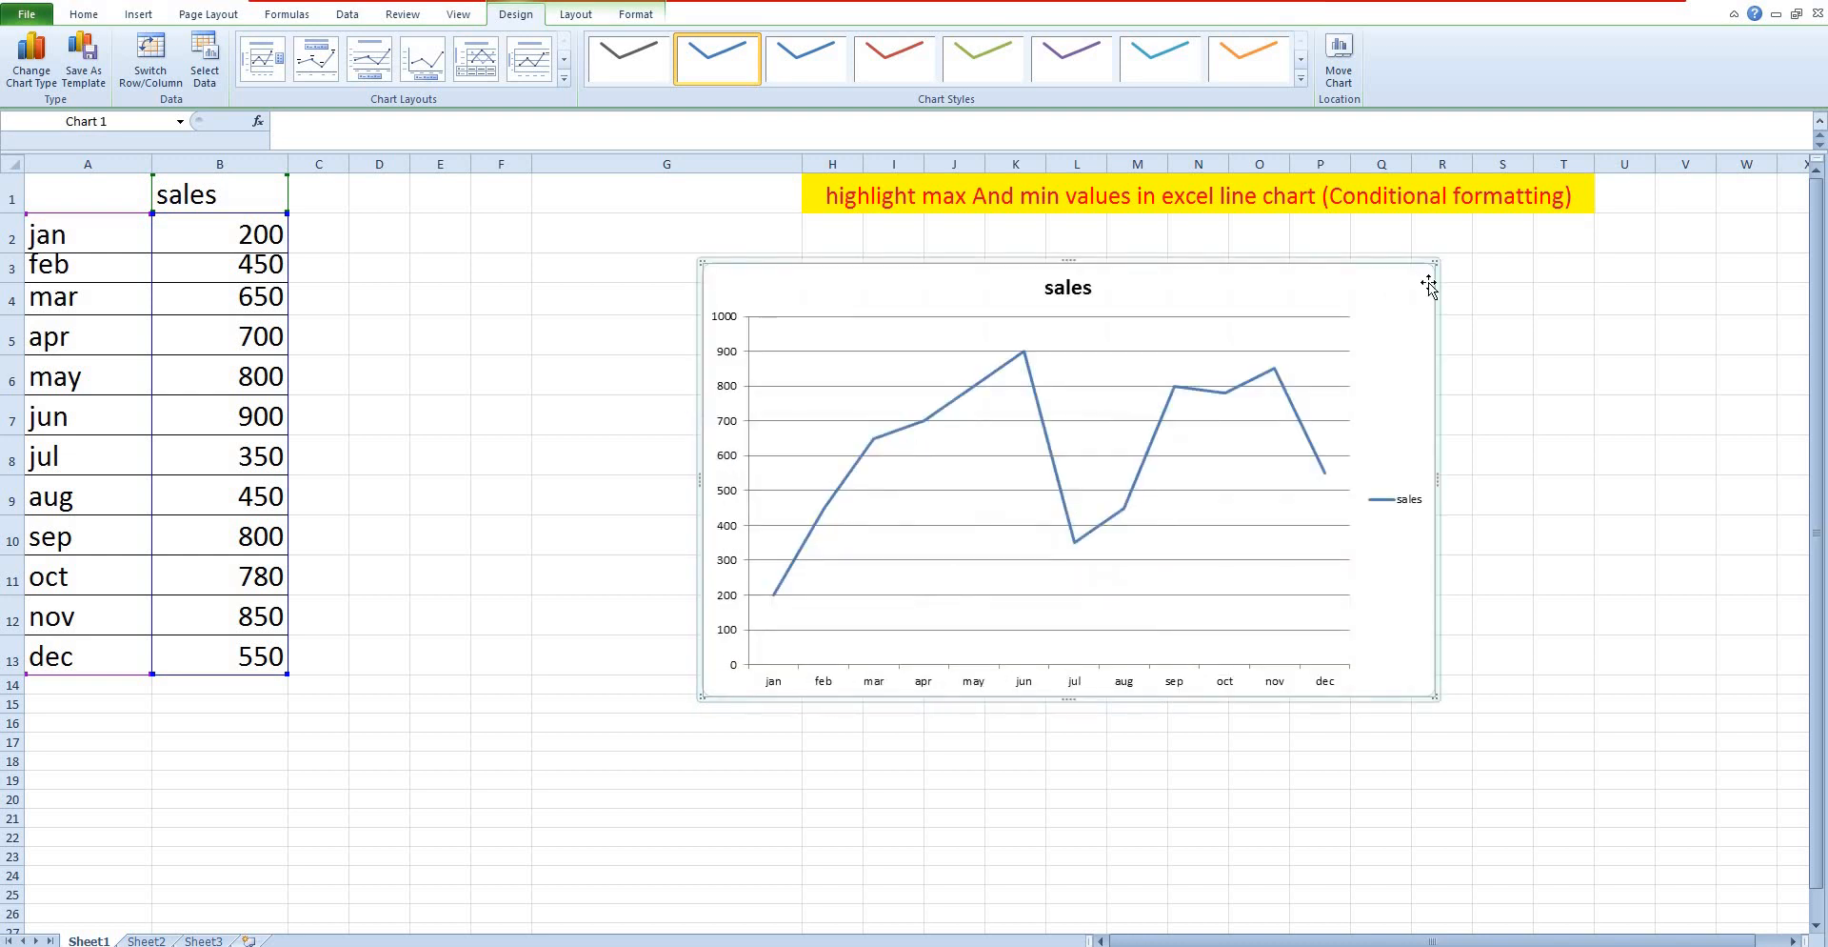
Give only the chart's highest point, jun, a green fill
{"action": "left_click", "coordinate": [1023, 354]}
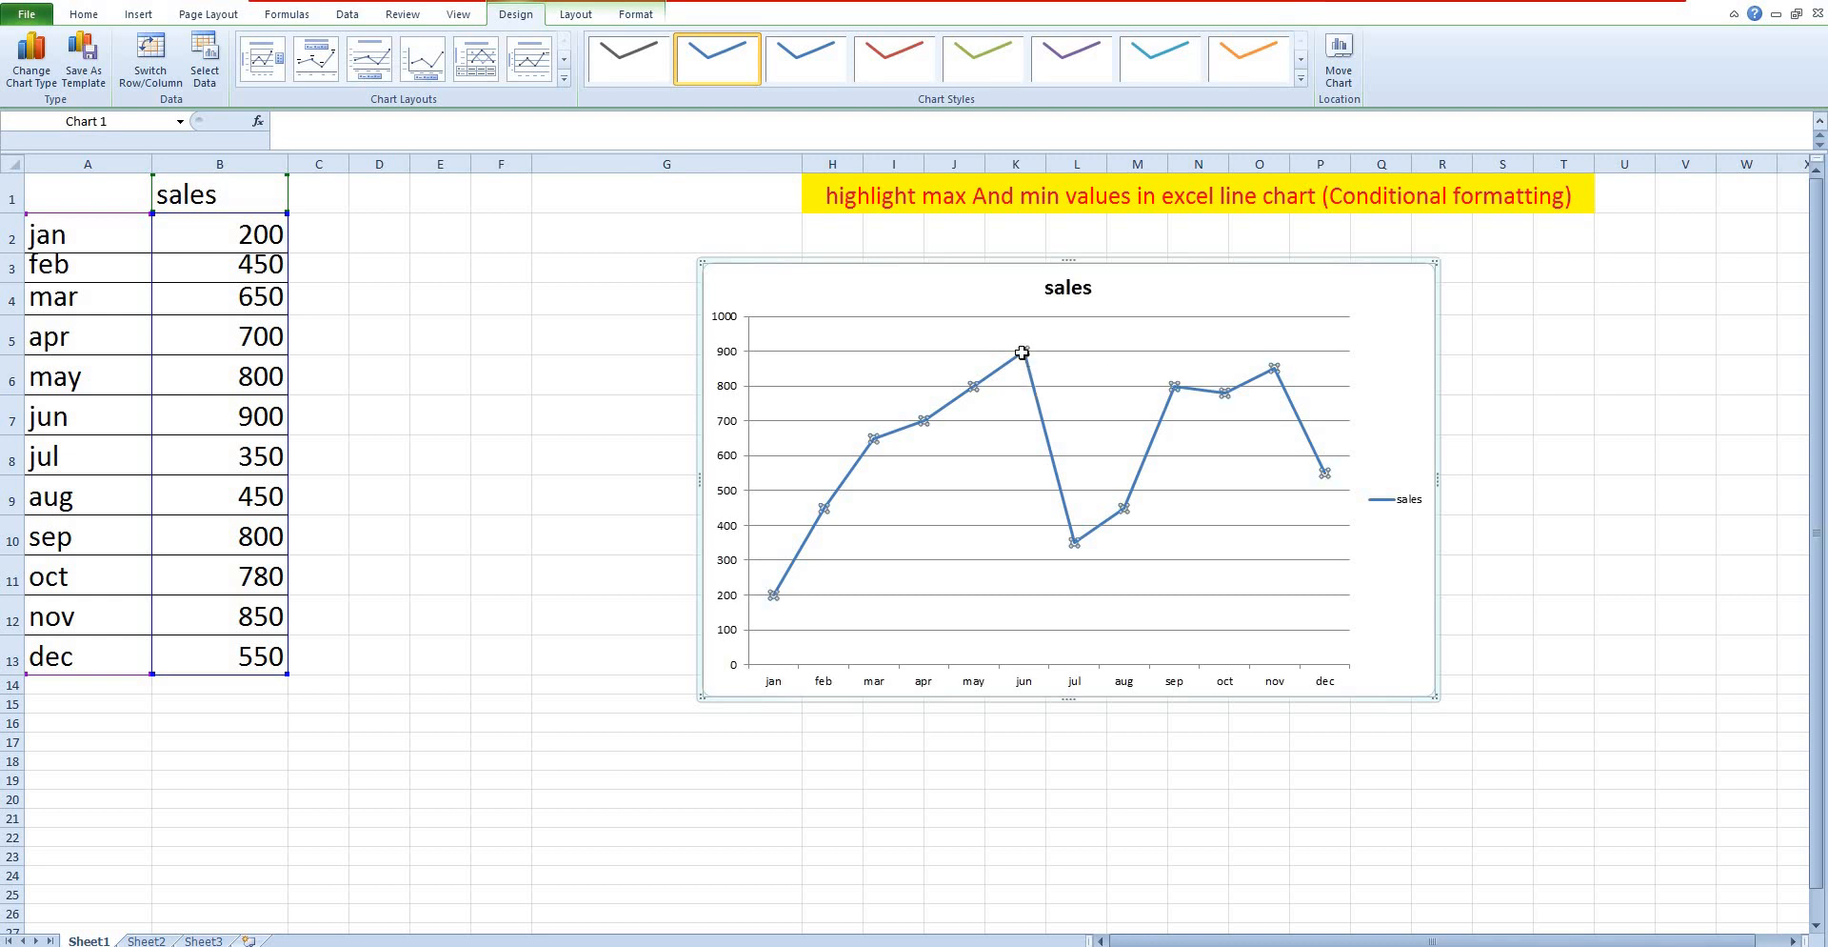
{"action": "left_click", "coordinate": [1022, 352]}
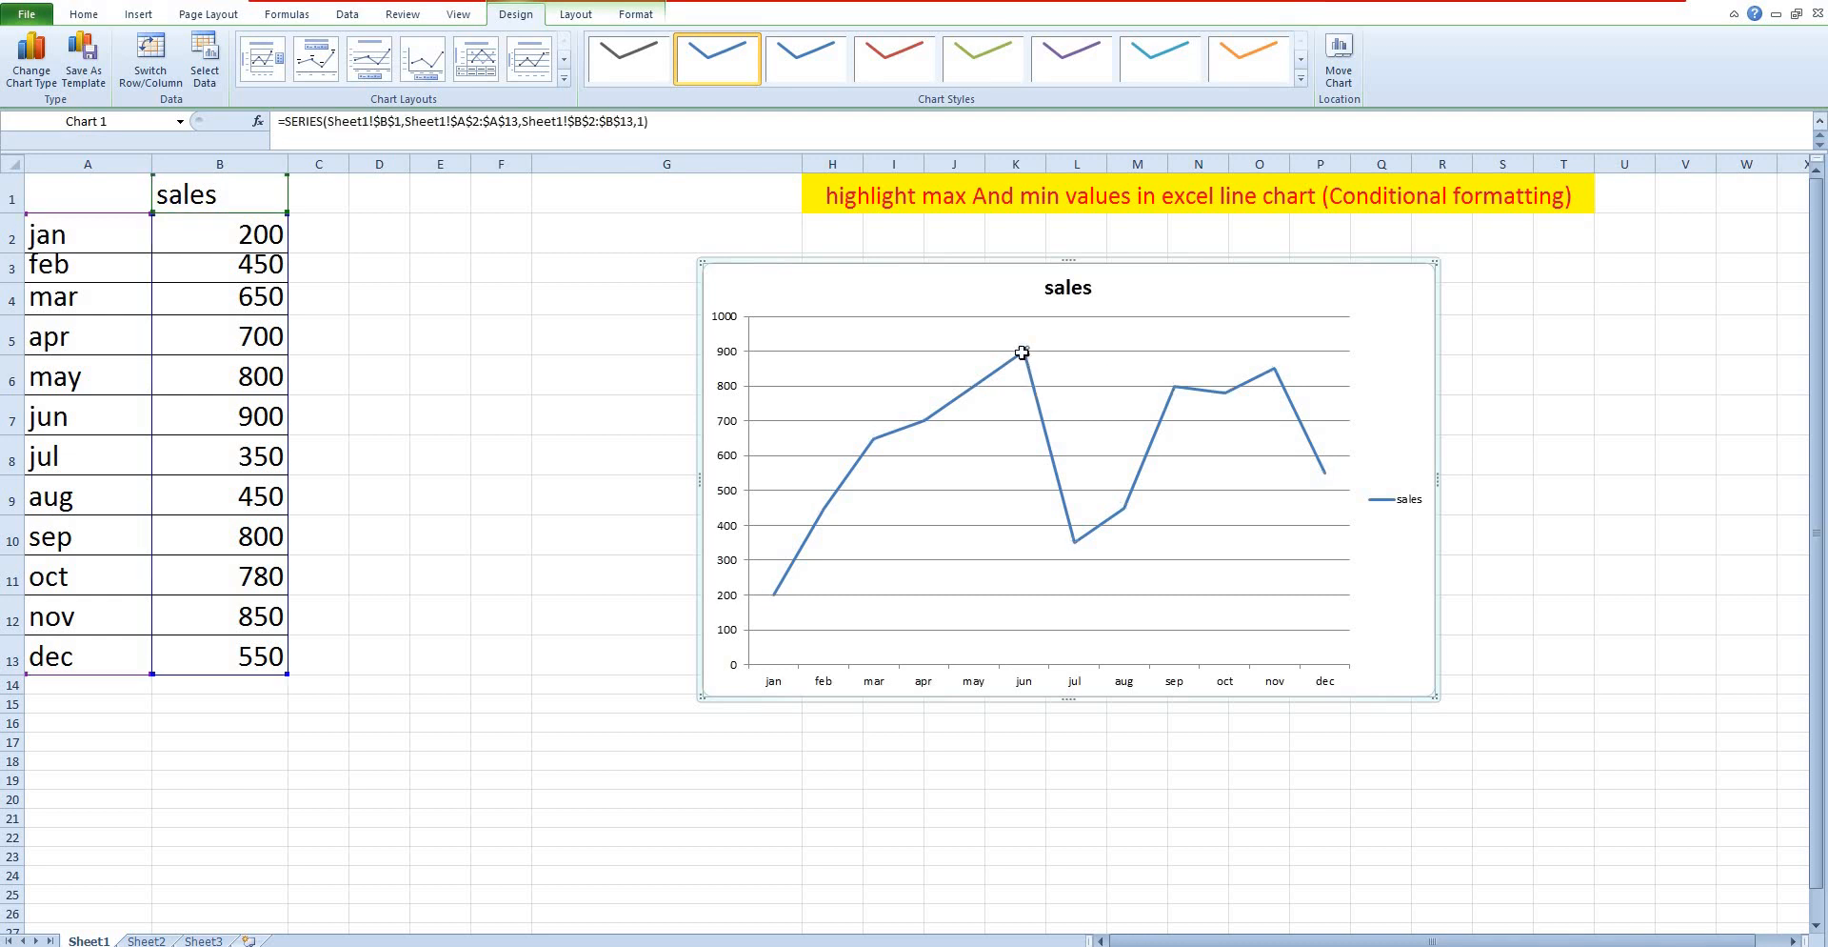
{"action": "left_click", "coordinate": [646, 17]}
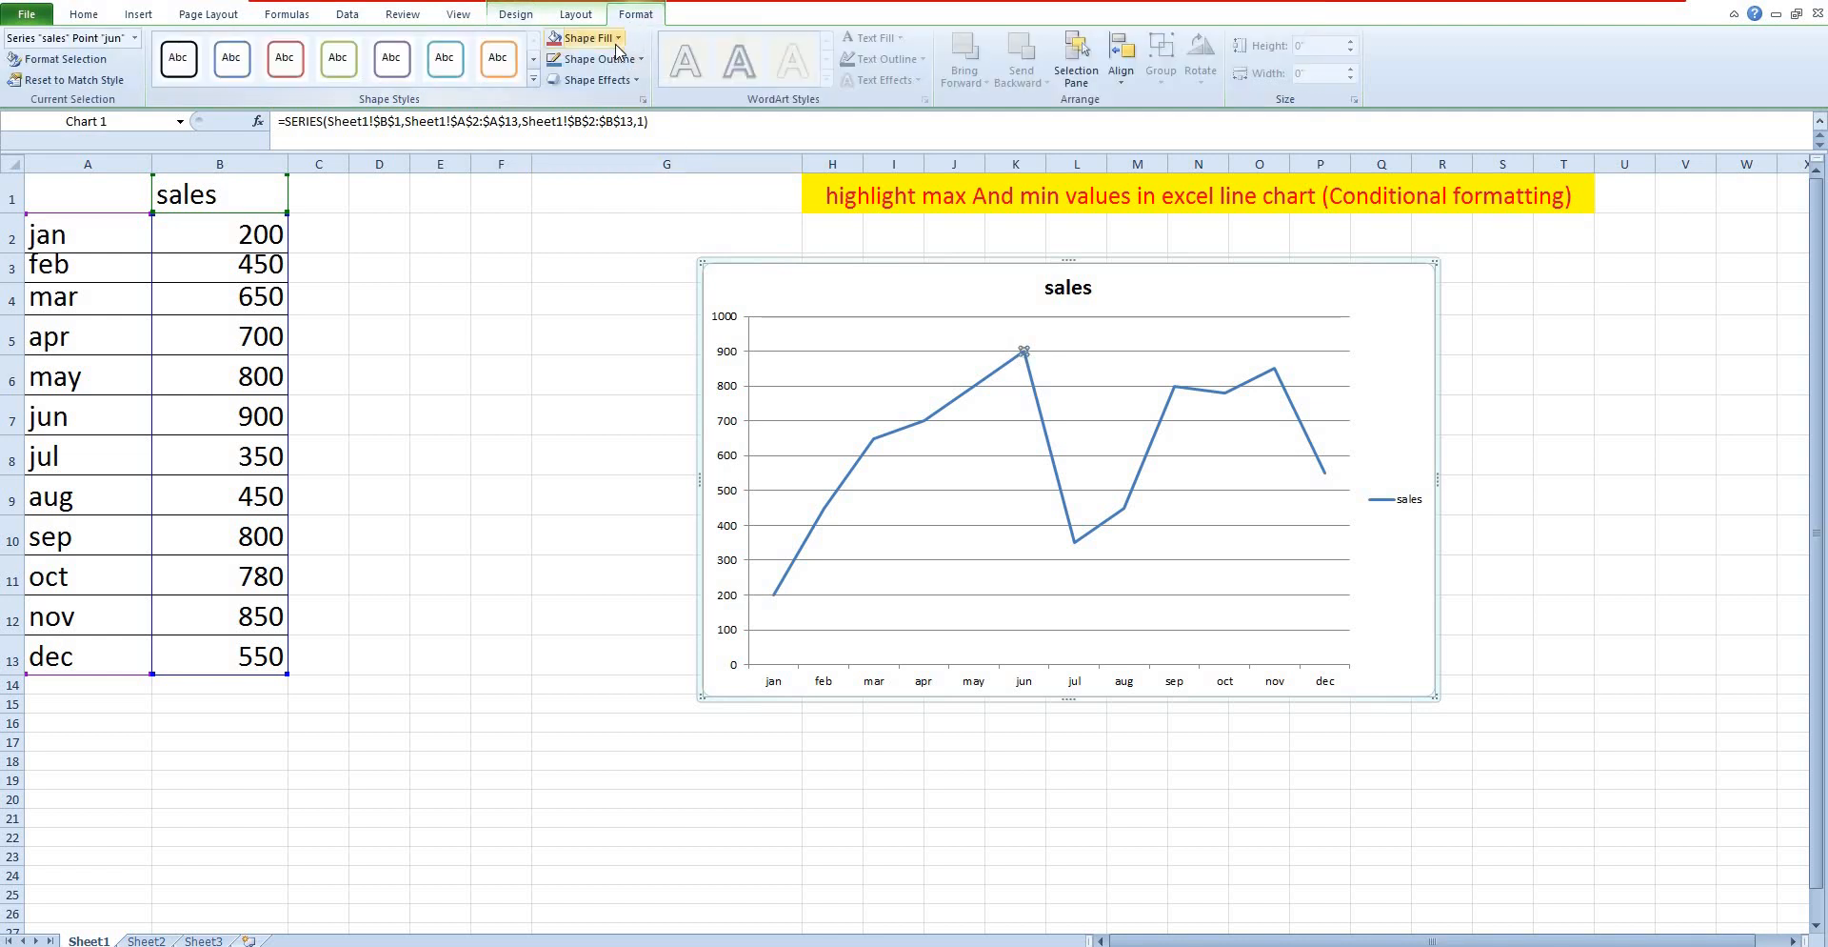
{"action": "left_click", "coordinate": [617, 40]}
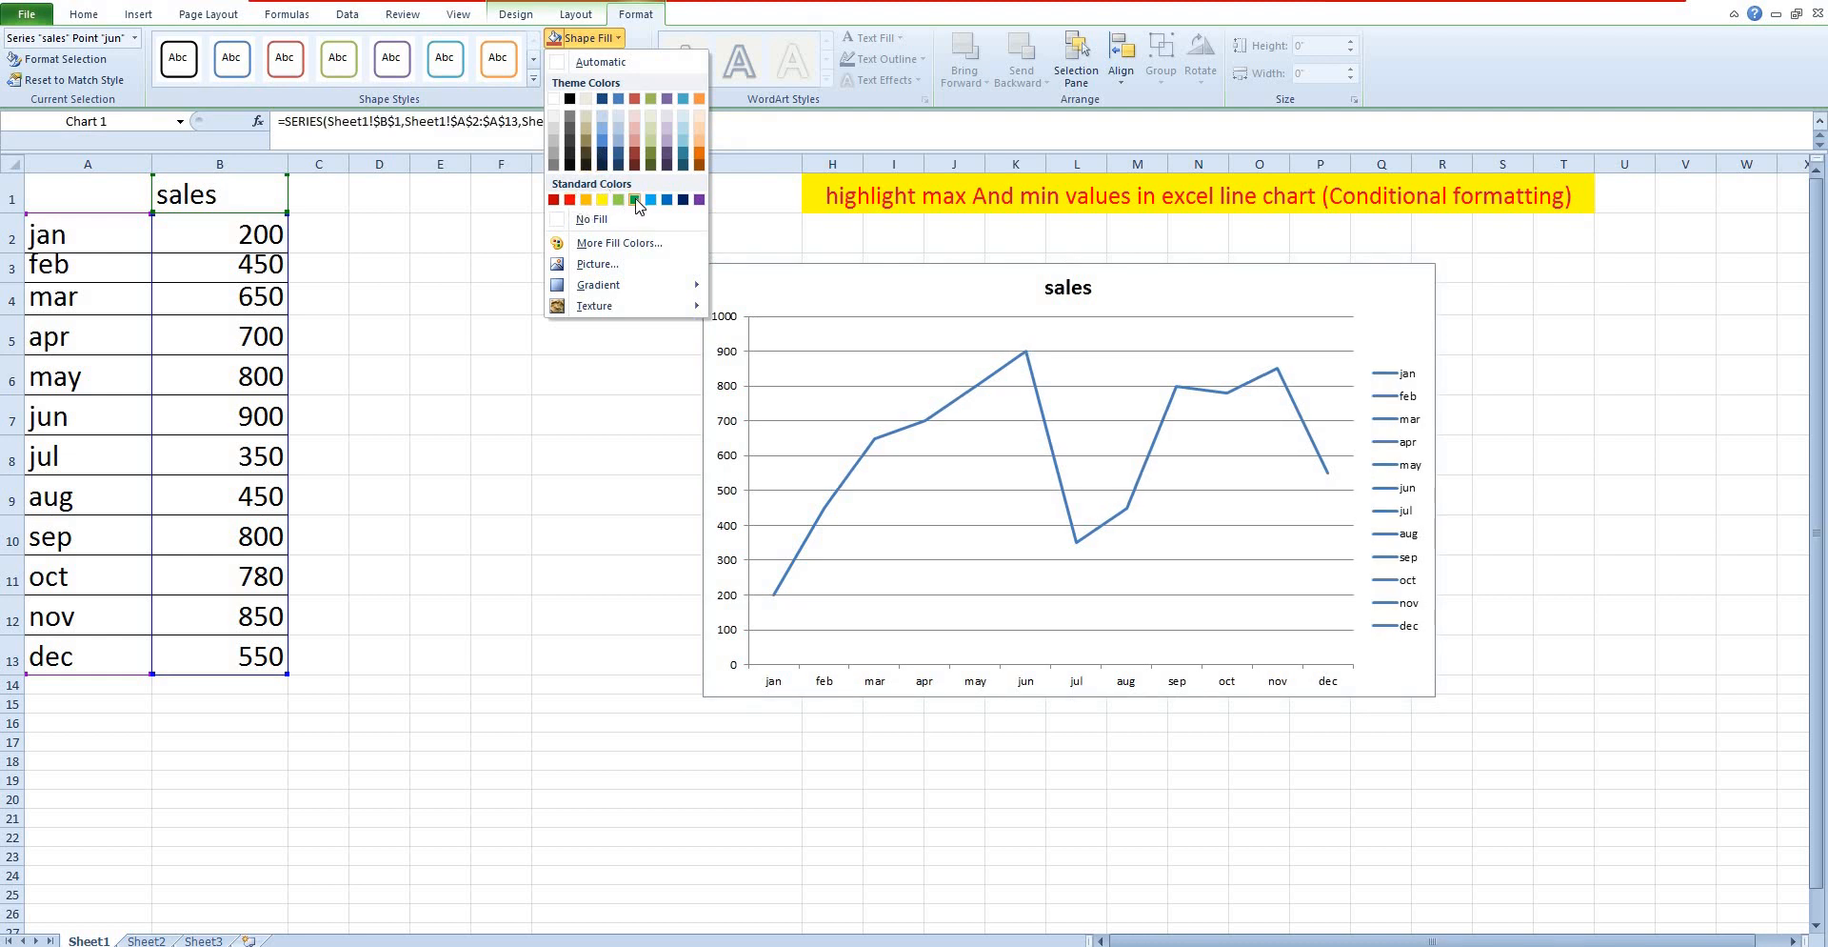
{"action": "key", "text": "Escape"}
Give the chart's jan point a red fill
{"action": "left_click", "coordinate": [776, 598]}
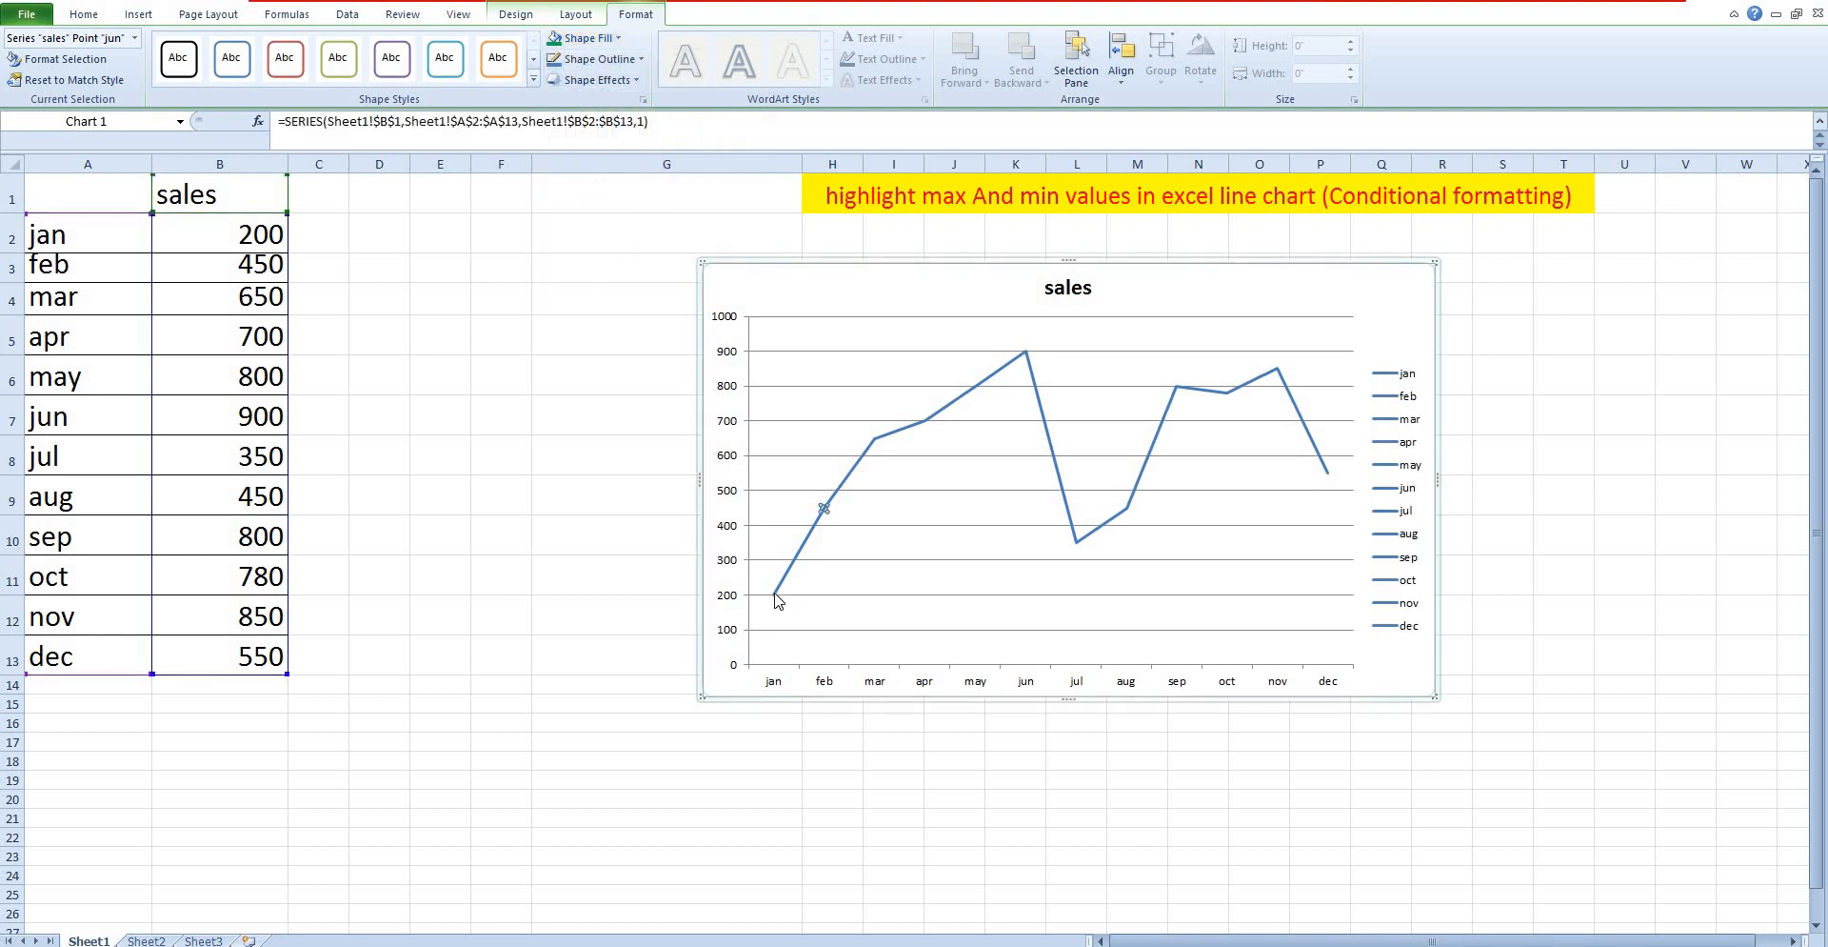
{"action": "left_click", "coordinate": [617, 38]}
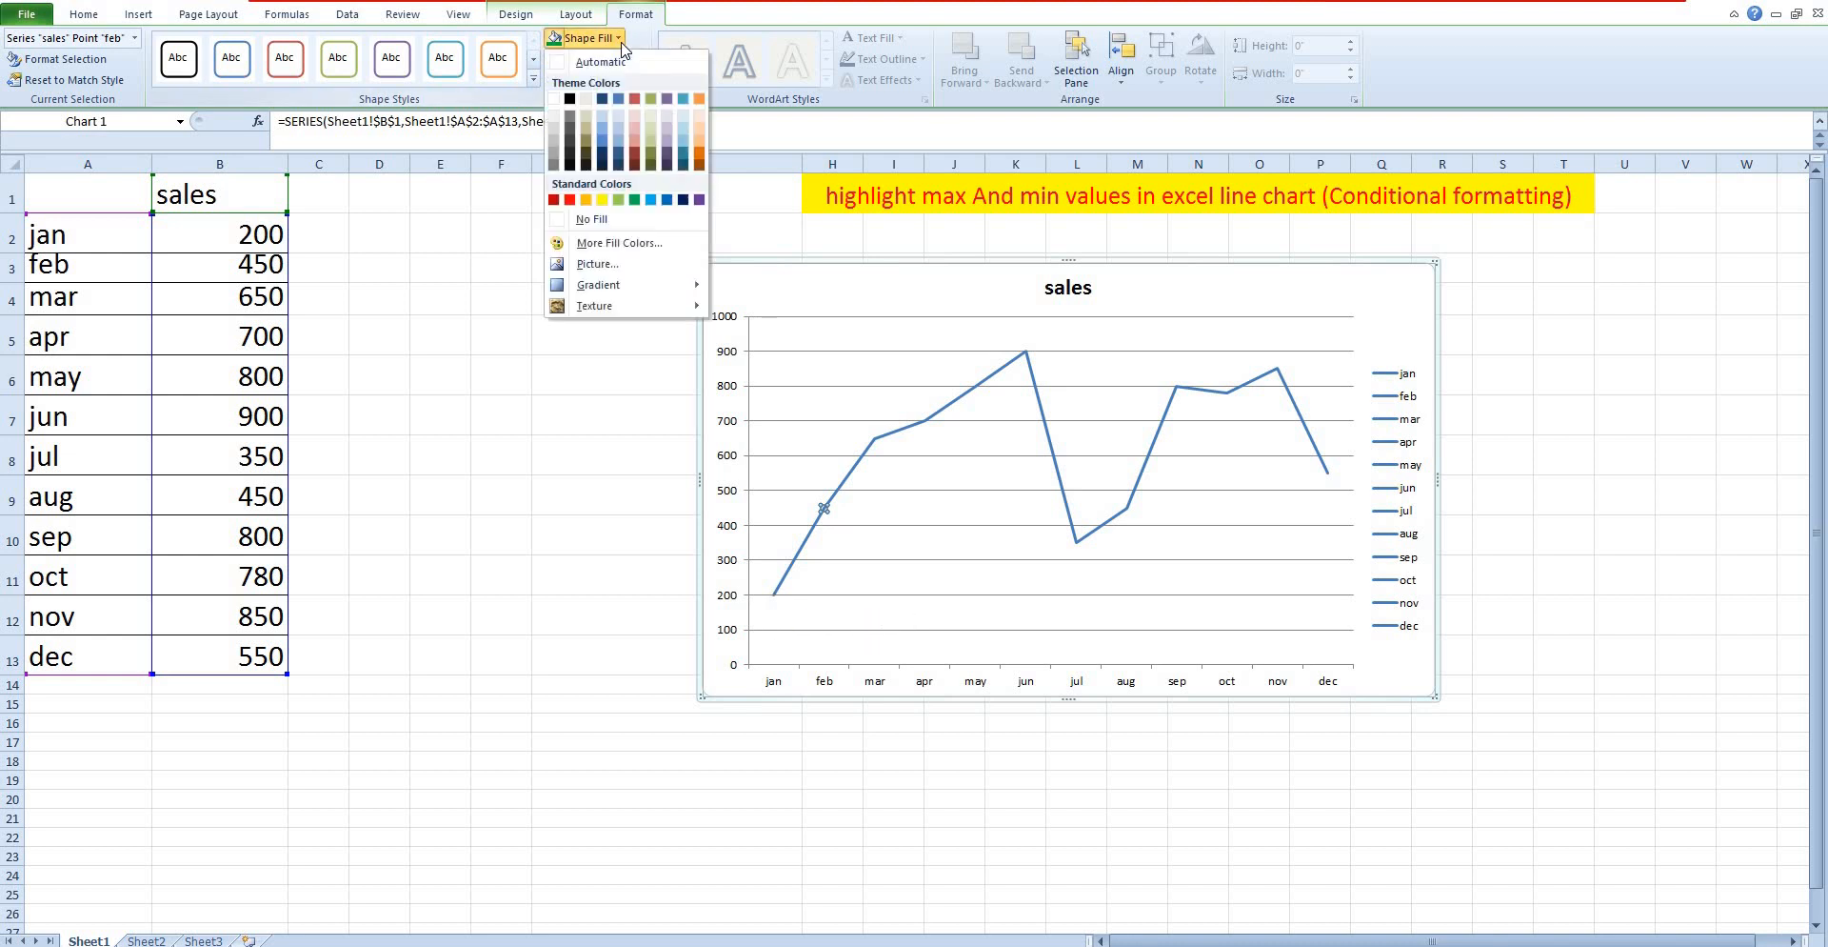
{"action": "left_click", "coordinate": [568, 199]}
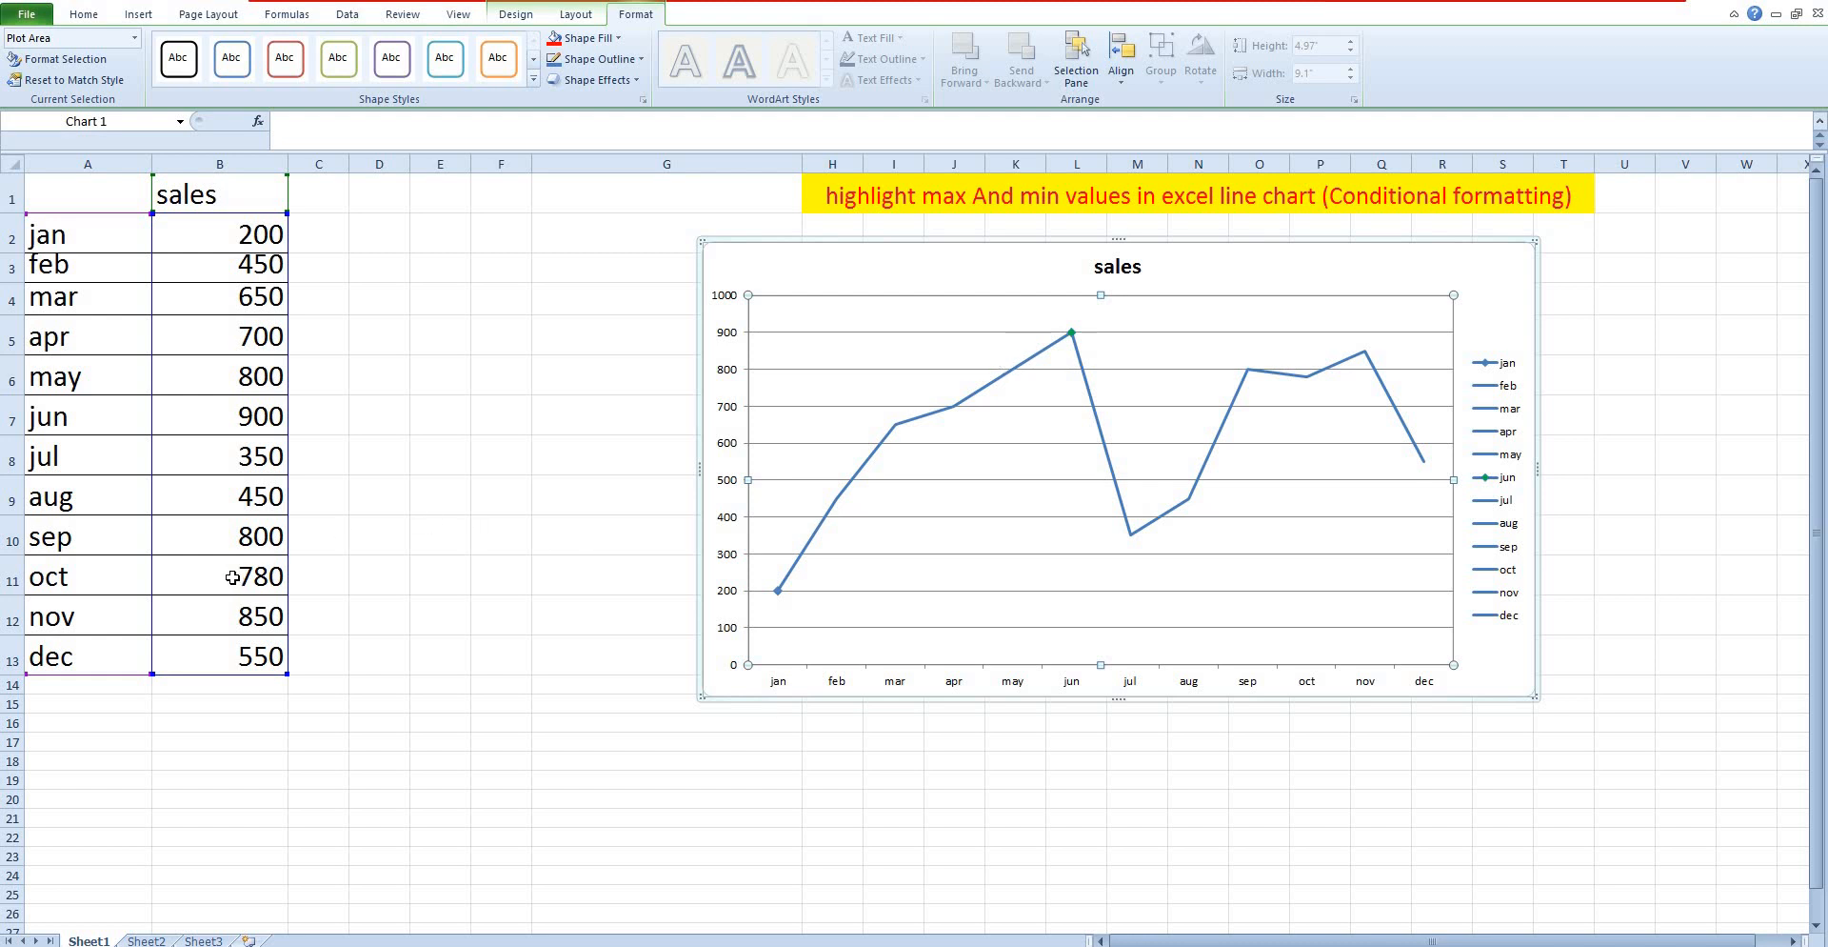
Set October's sales value in B11 to 100
{"action": "left_click", "coordinate": [234, 579]}
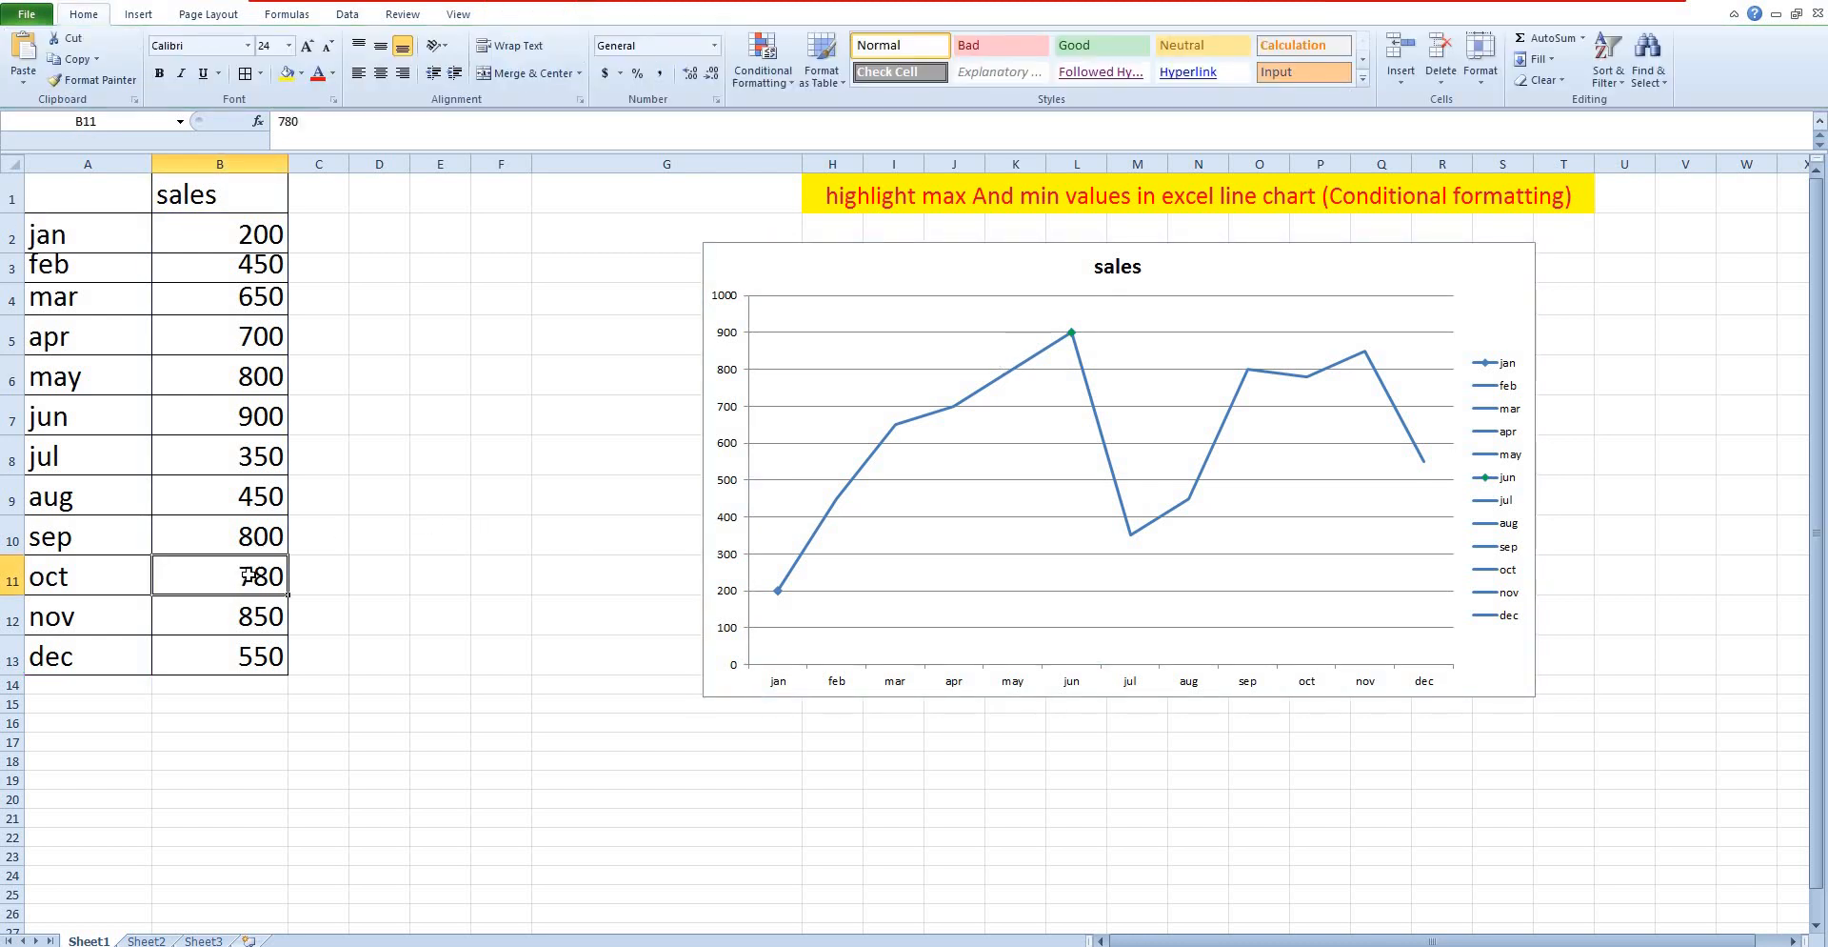
{"action": "type", "text": "100"}
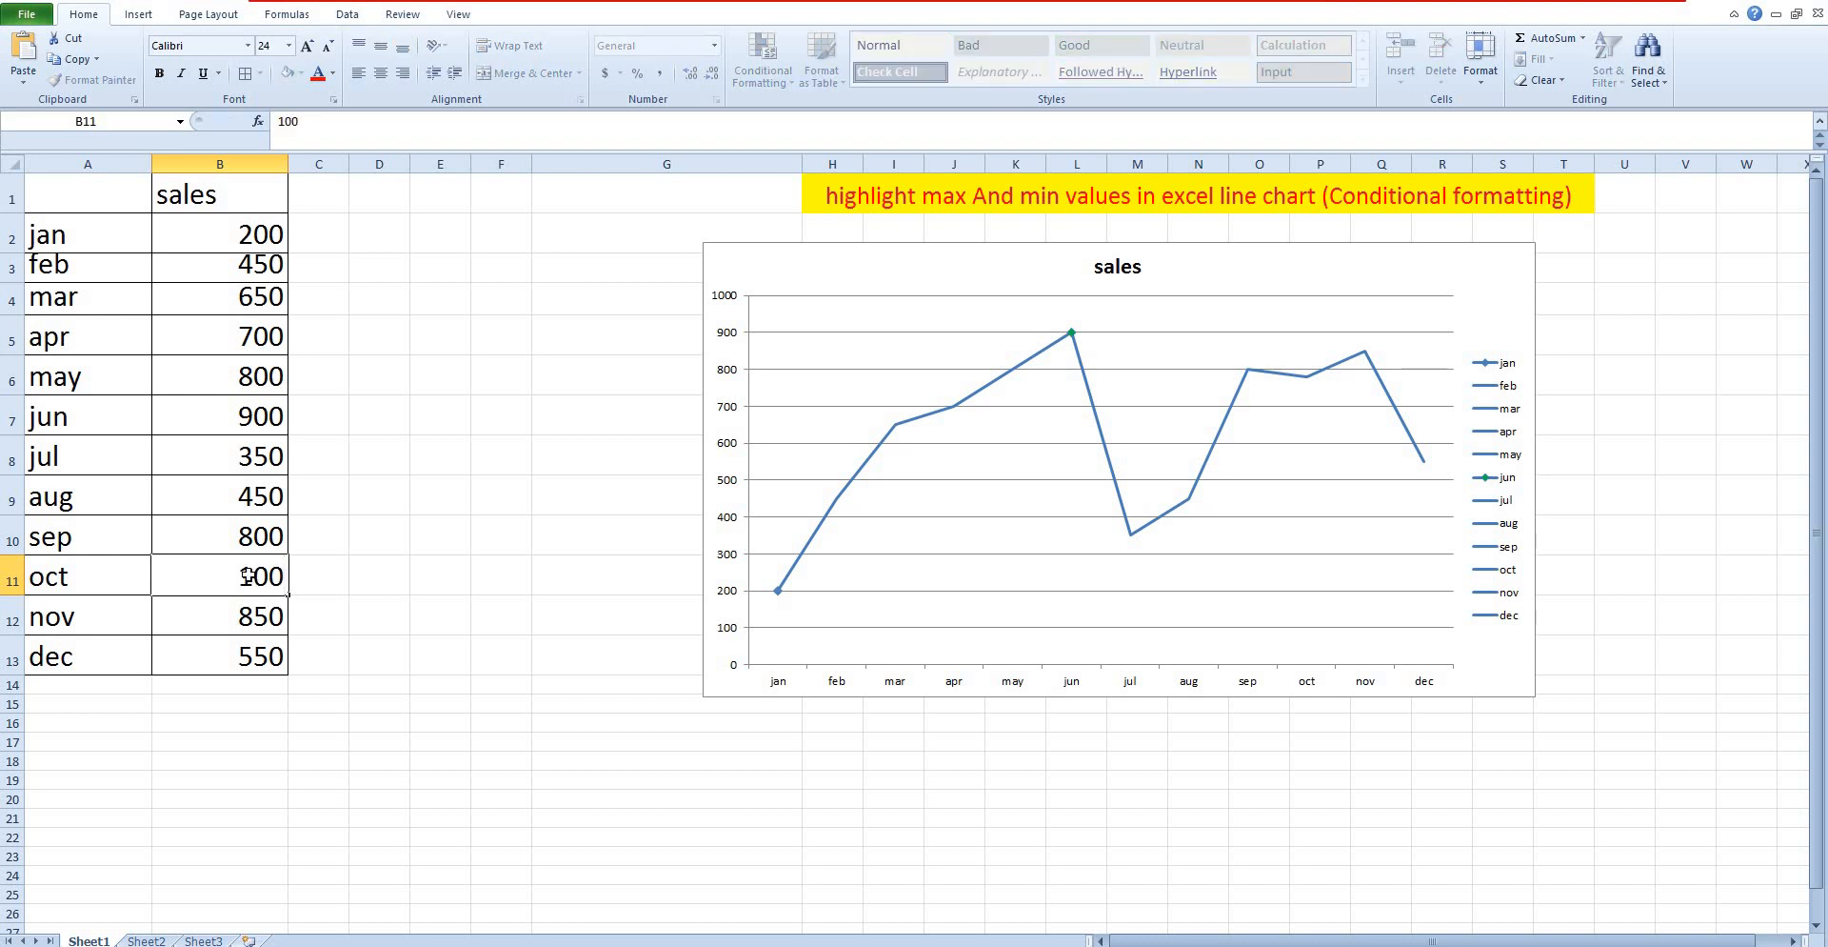
{"action": "key", "text": "Return"}
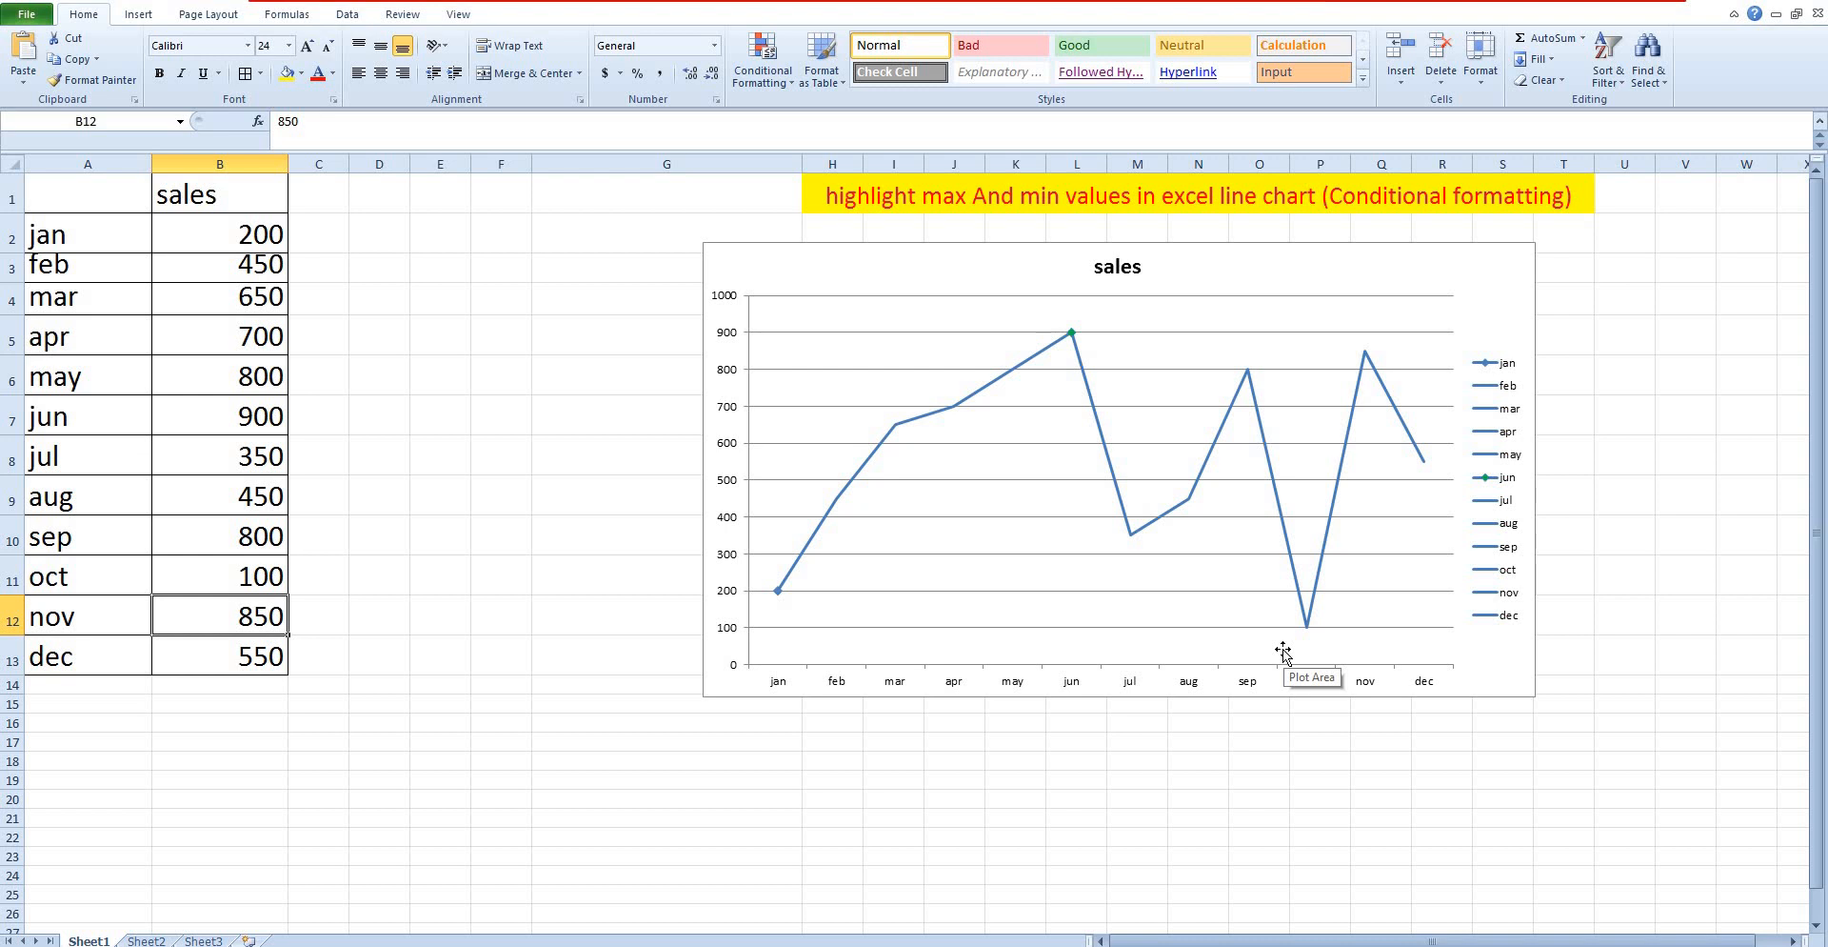
{"action": "left_click", "coordinate": [1107, 423]}
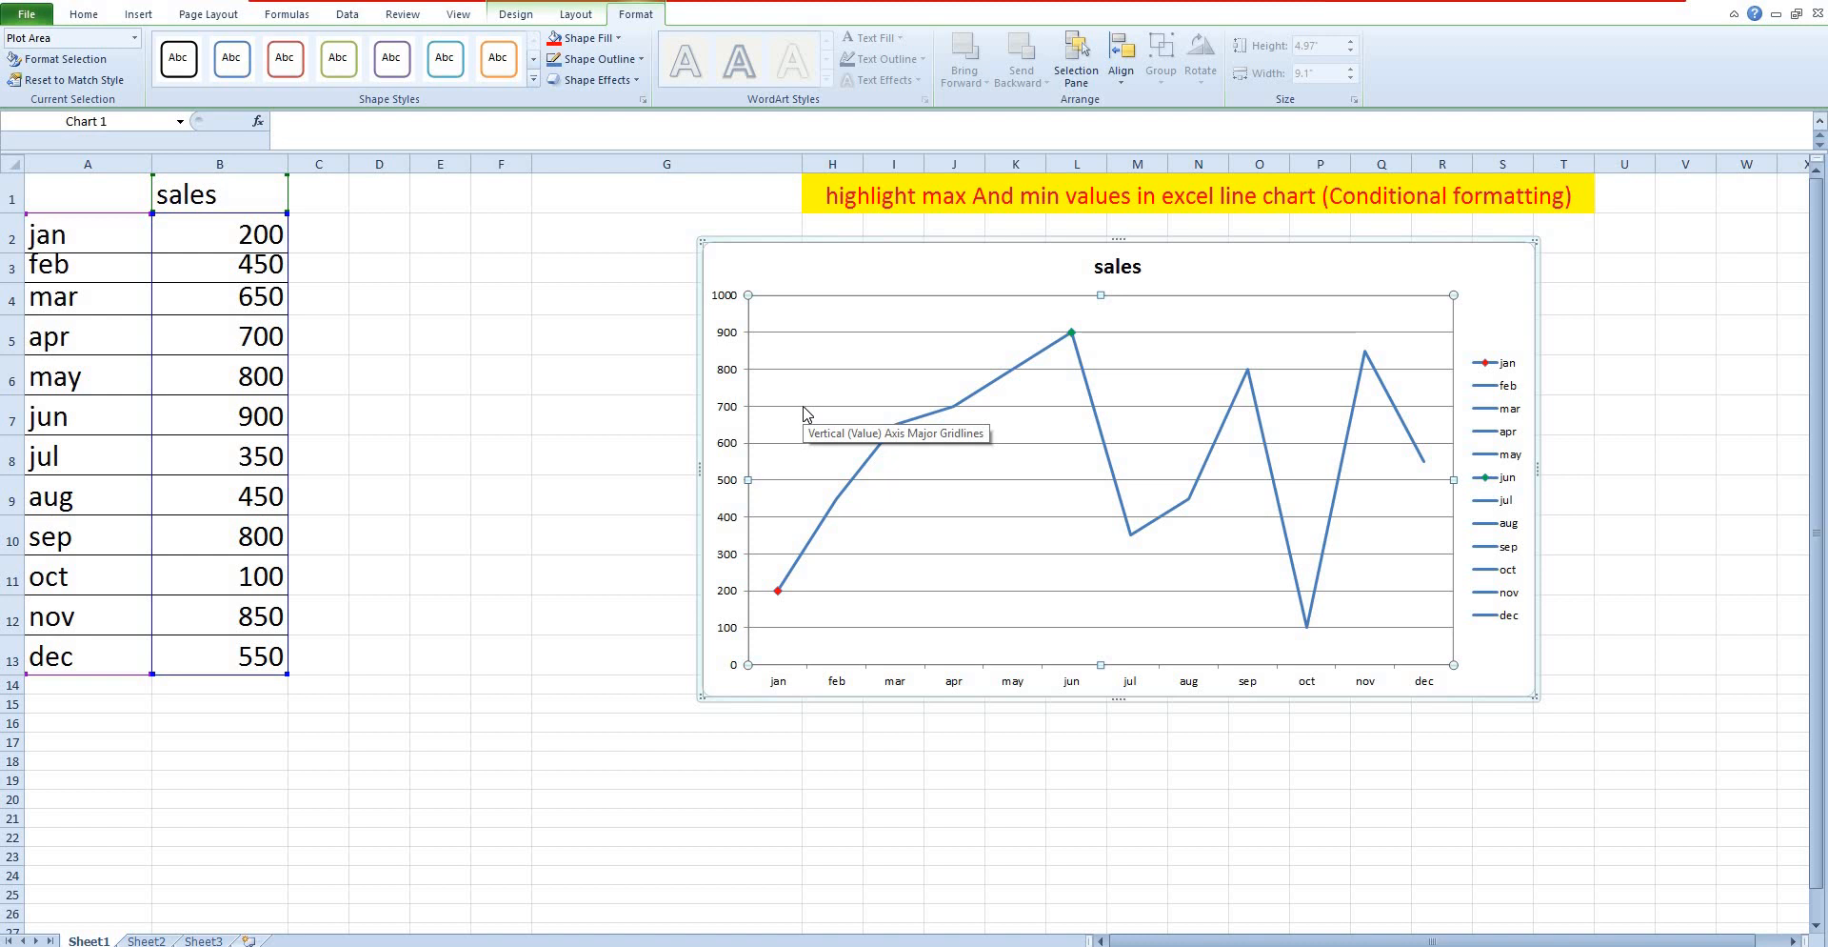
Add max and min headers in C1 and D1, and write =IF(B2=MAX(B2:B13),B2,"") in C2
{"action": "left_click_drag", "start_coordinate": [87, 194], "coordinate": [252, 655]}
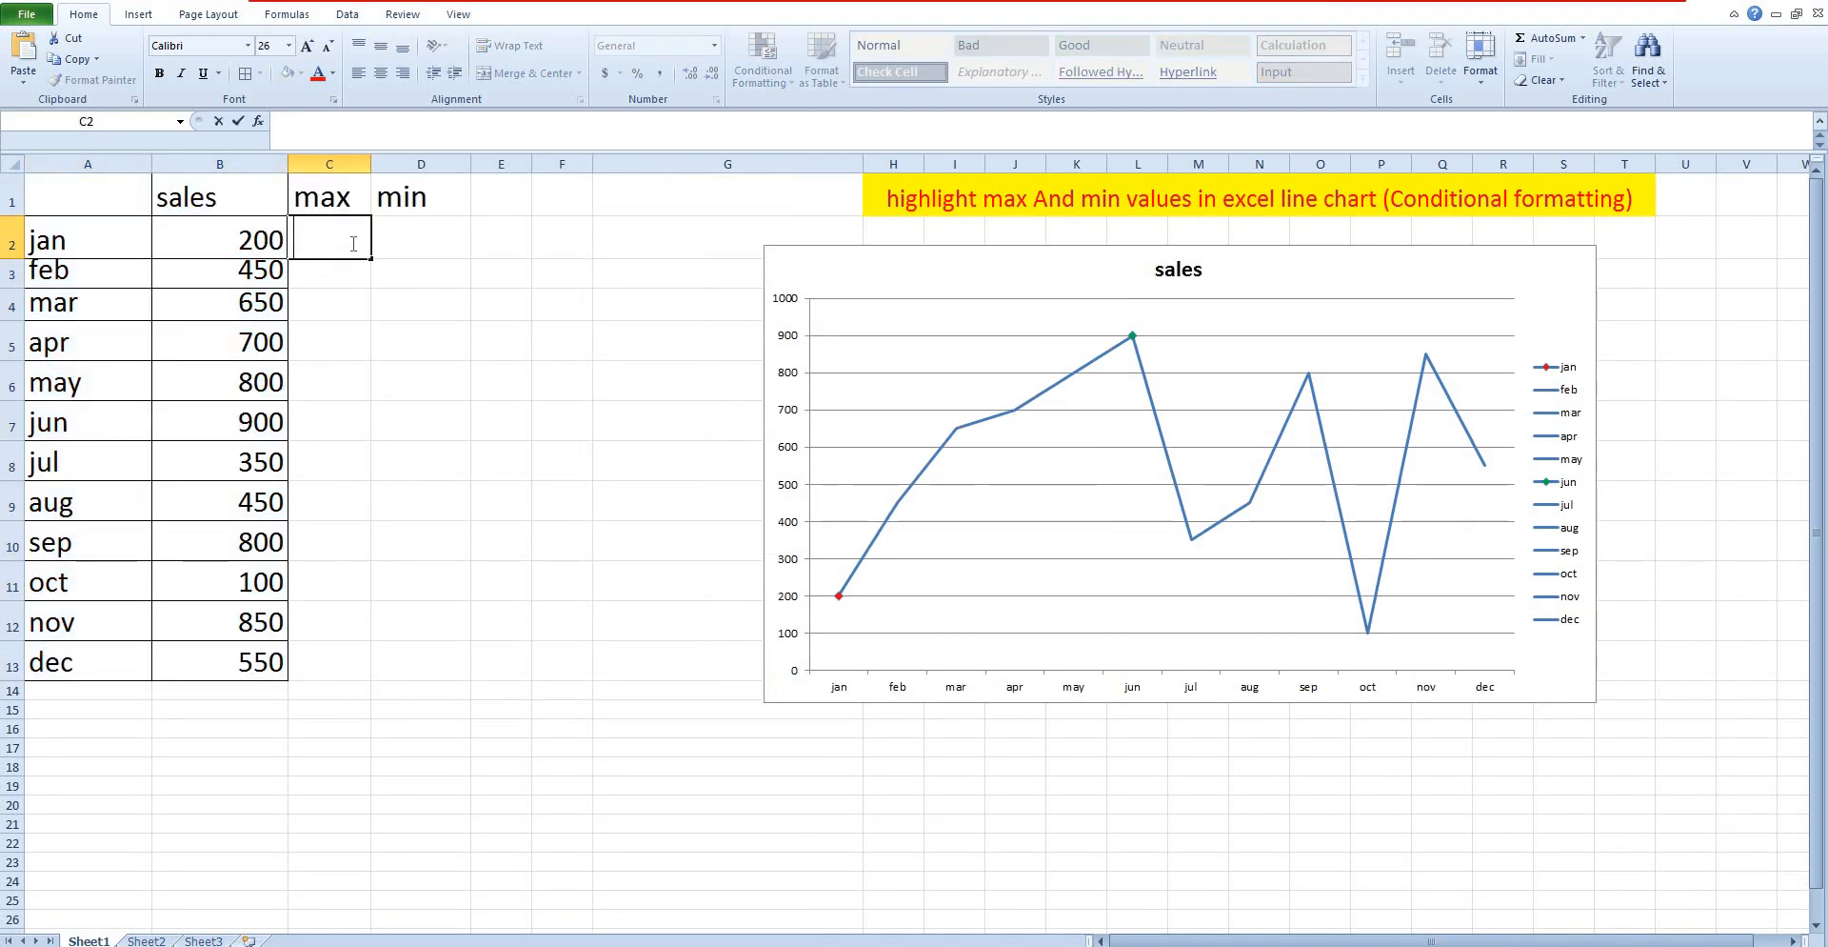
{"action": "type", "text": "="}
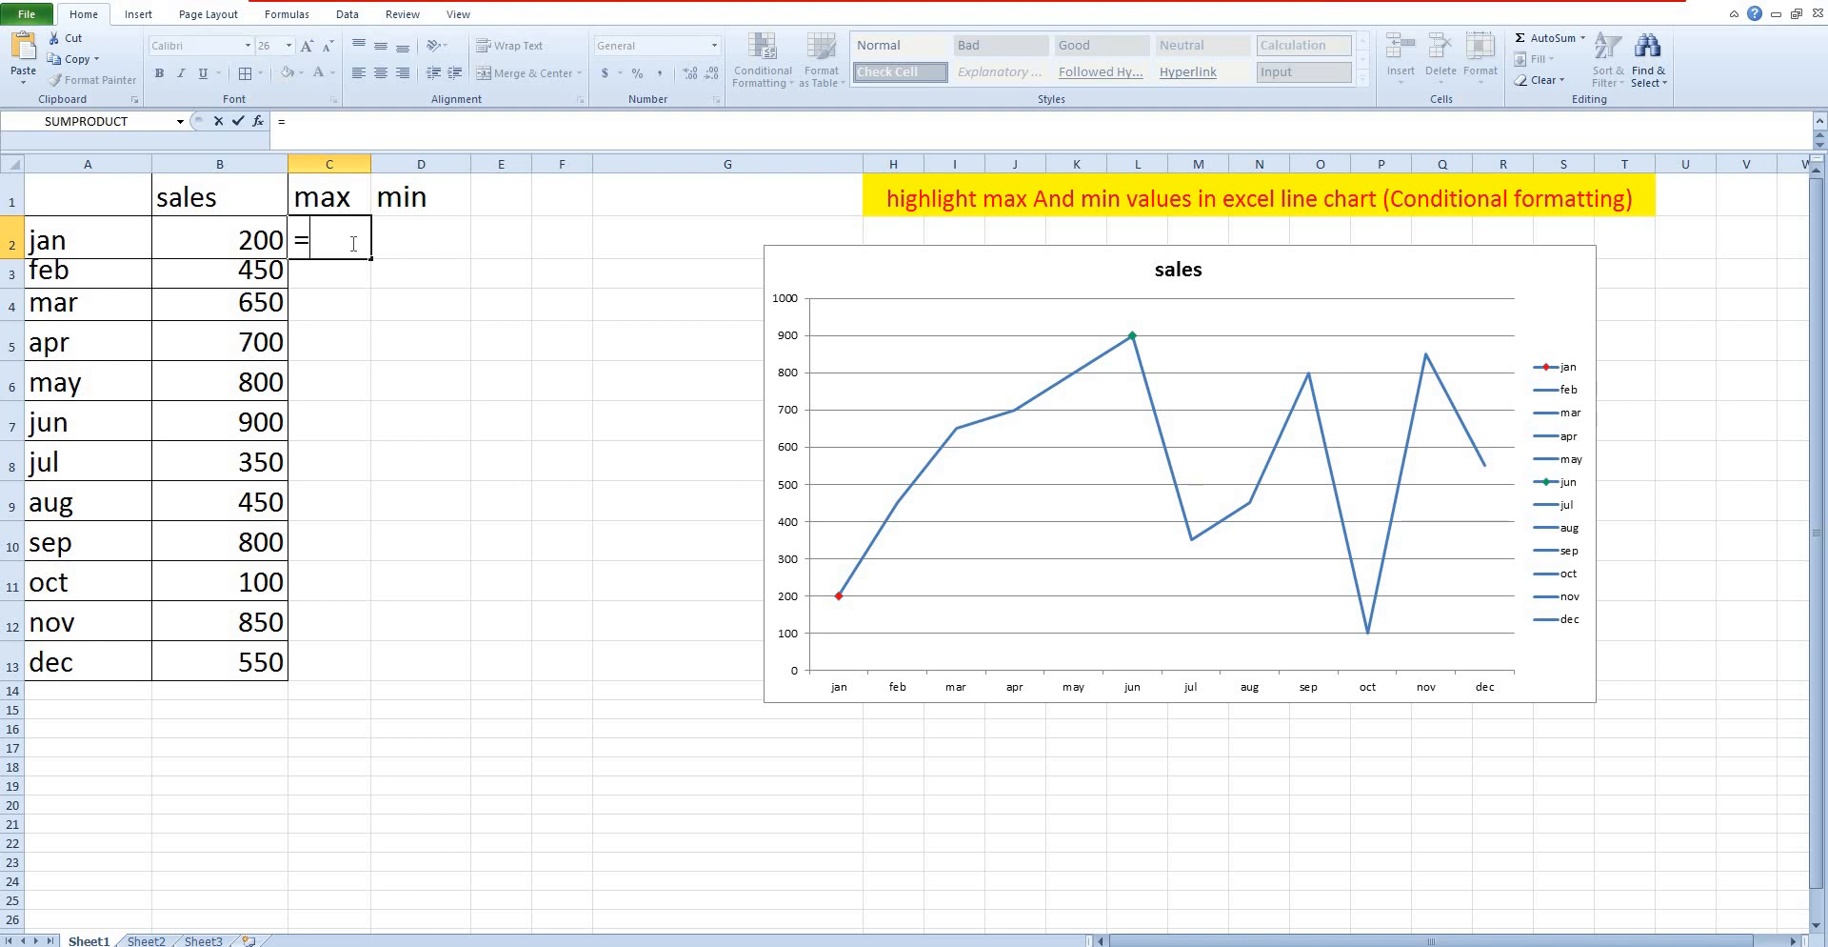
{"action": "type", "text": "if"}
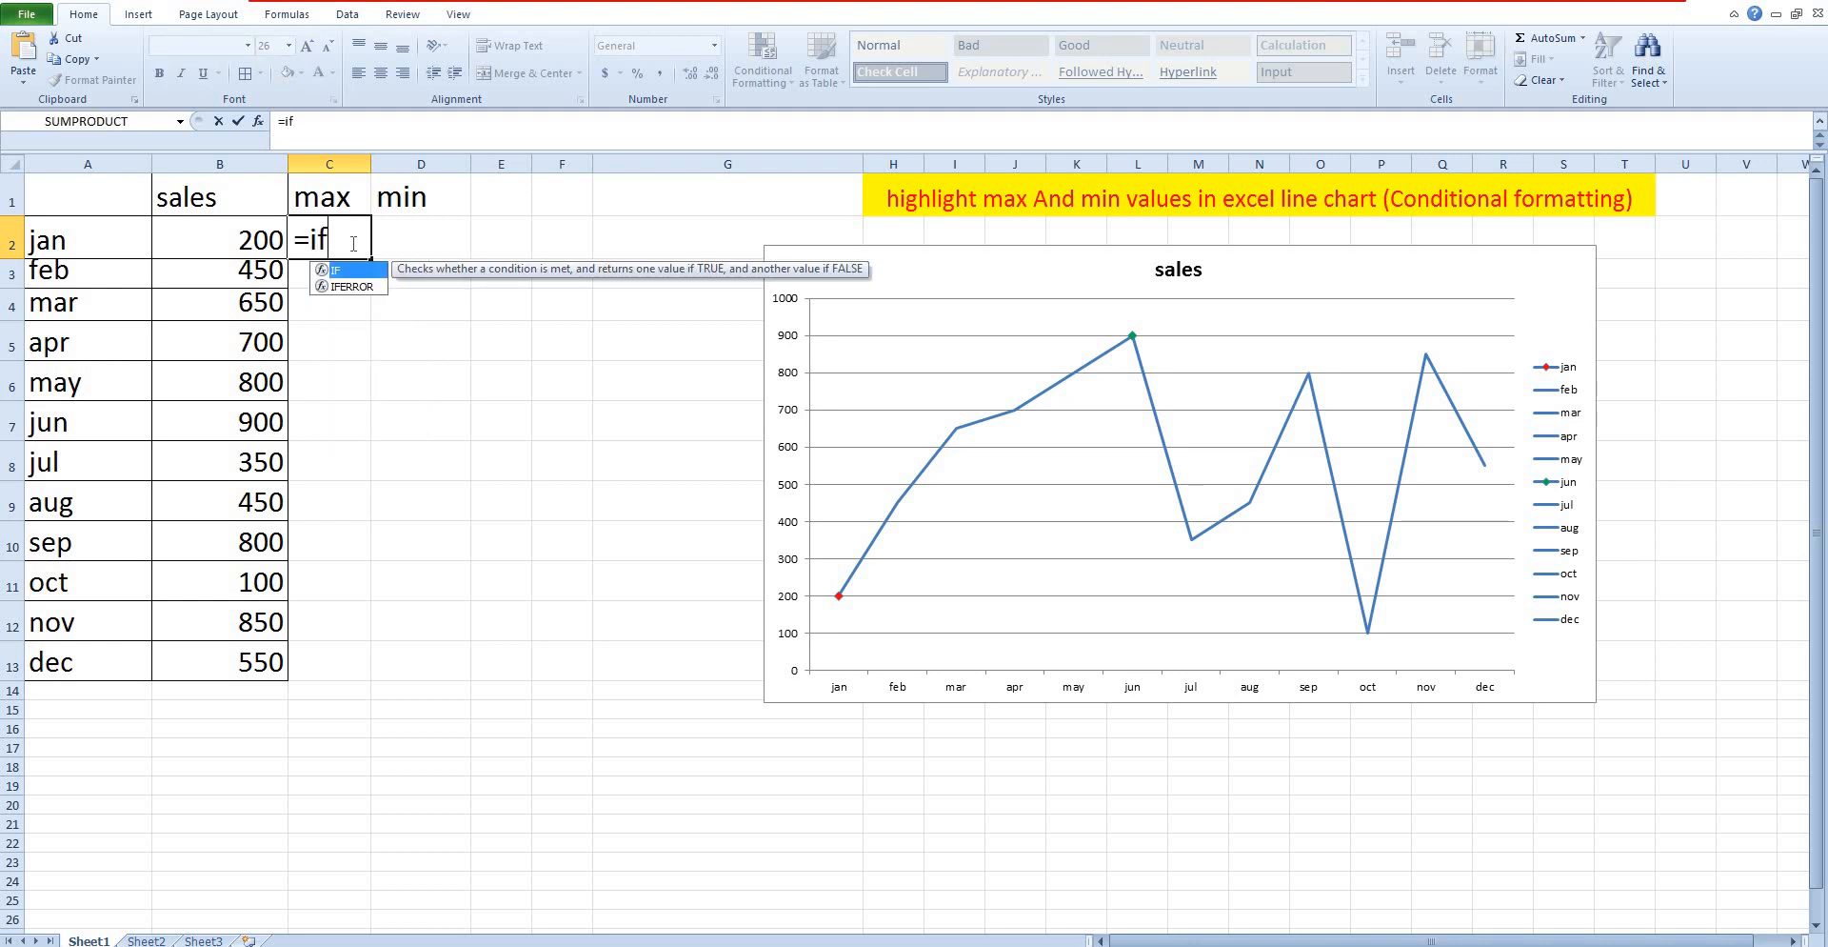
{"action": "key", "text": "Tab"}
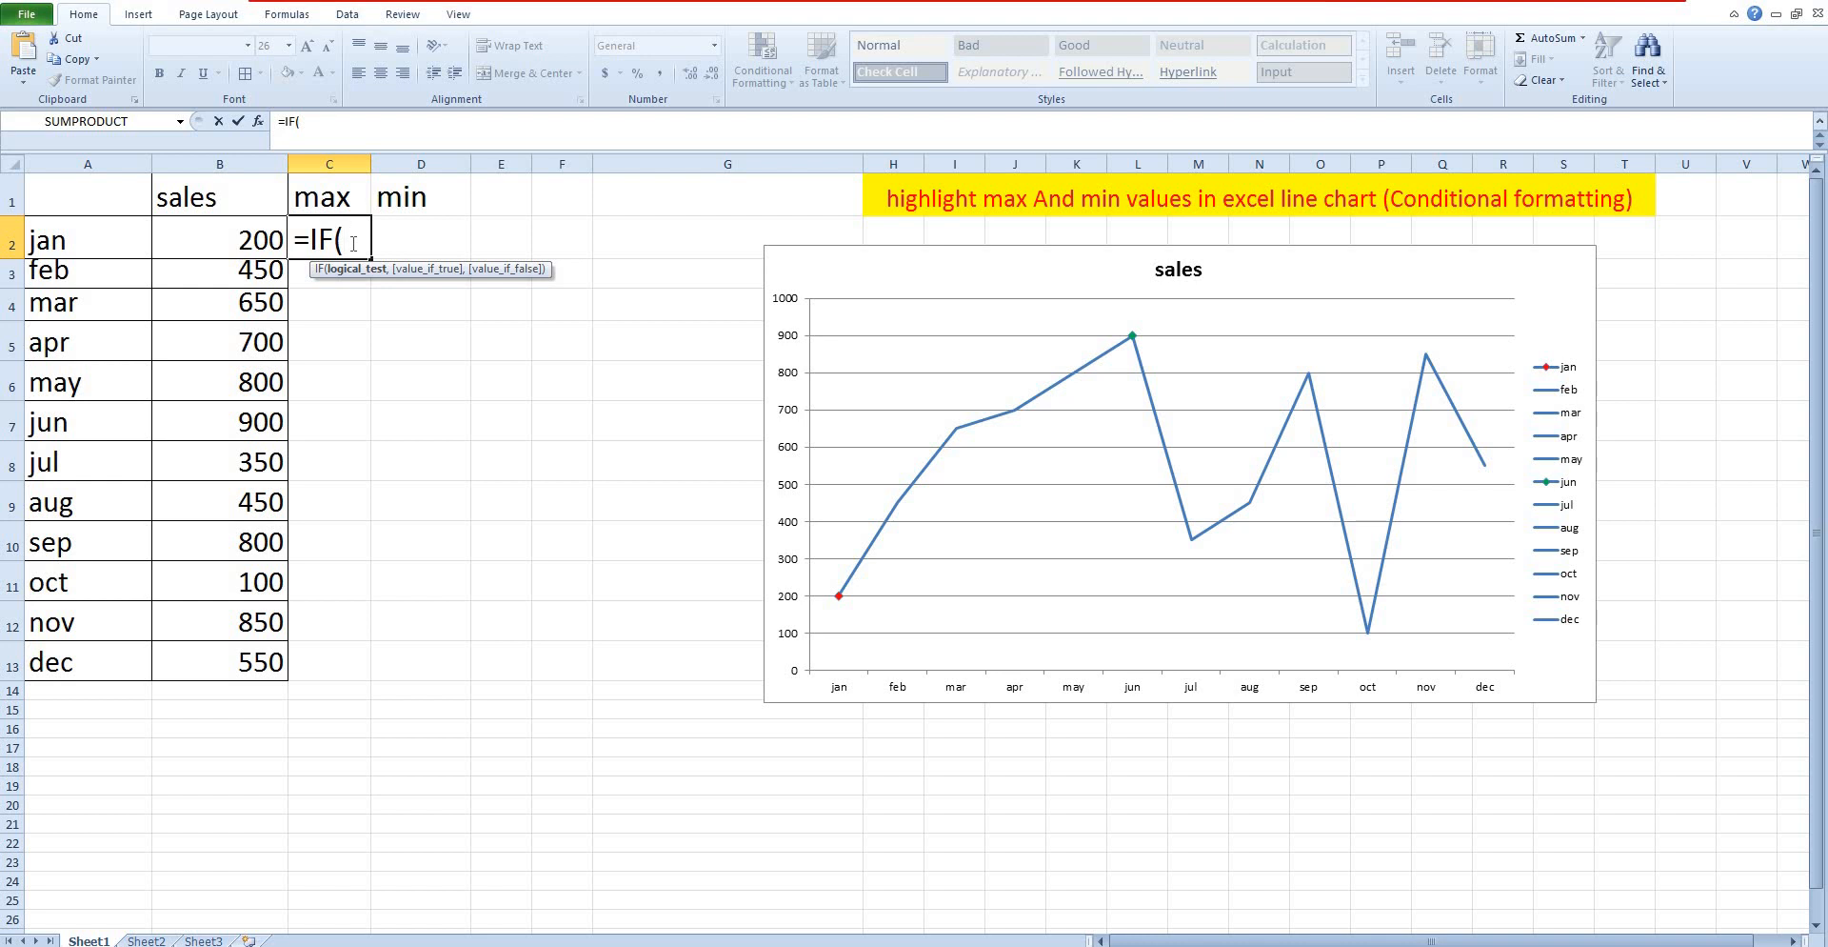
{"action": "left_click", "coordinate": [241, 239]}
{"action": "type", "text": "=max"}
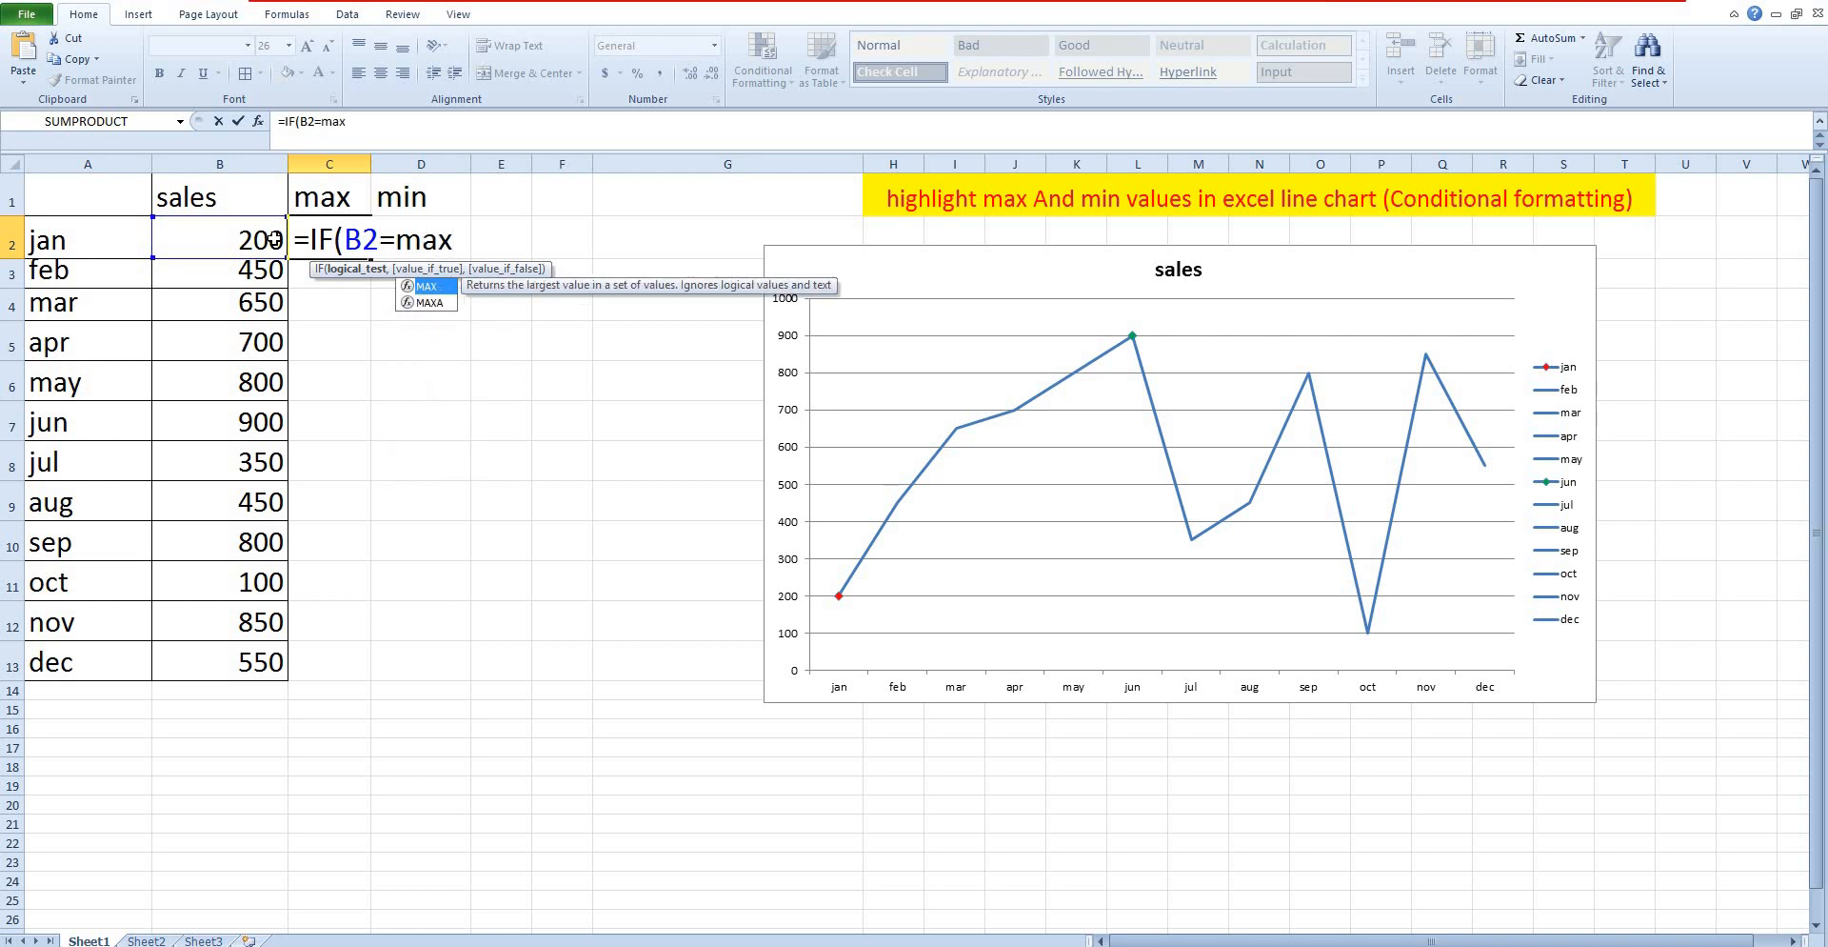
{"action": "type", "text": "("}
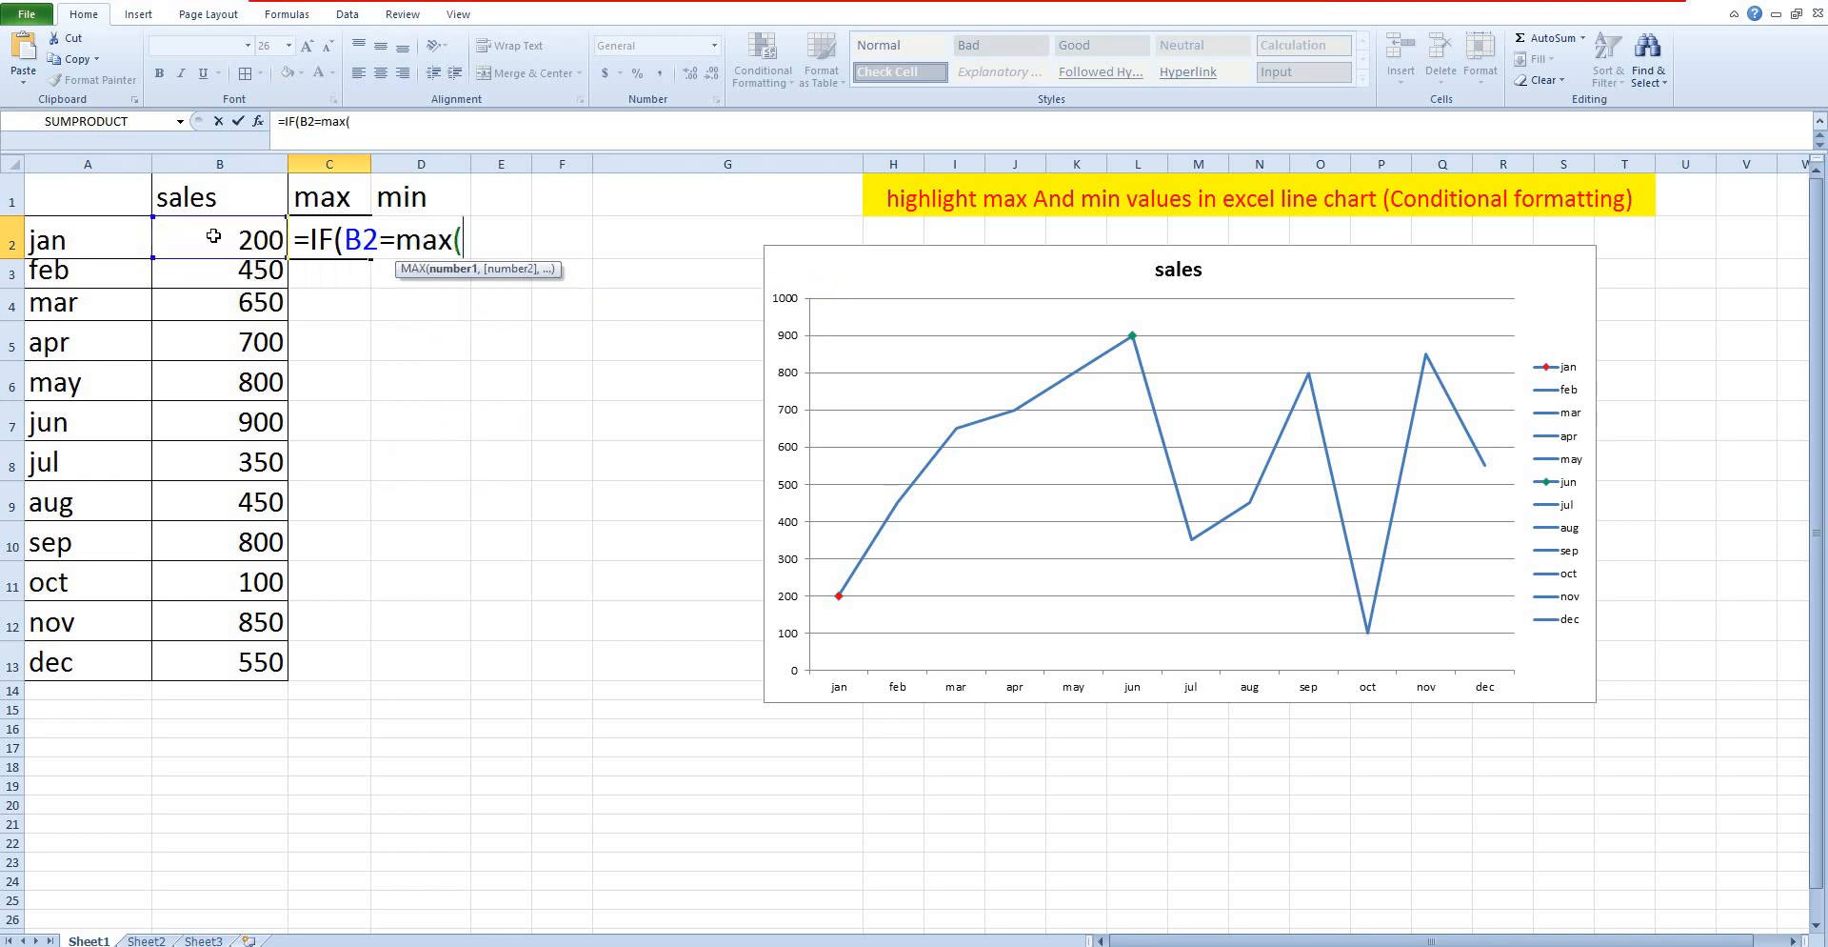
{"action": "left_click_drag", "start_coordinate": [212, 237], "coordinate": [257, 644]}
{"action": "type", "text": "),"}
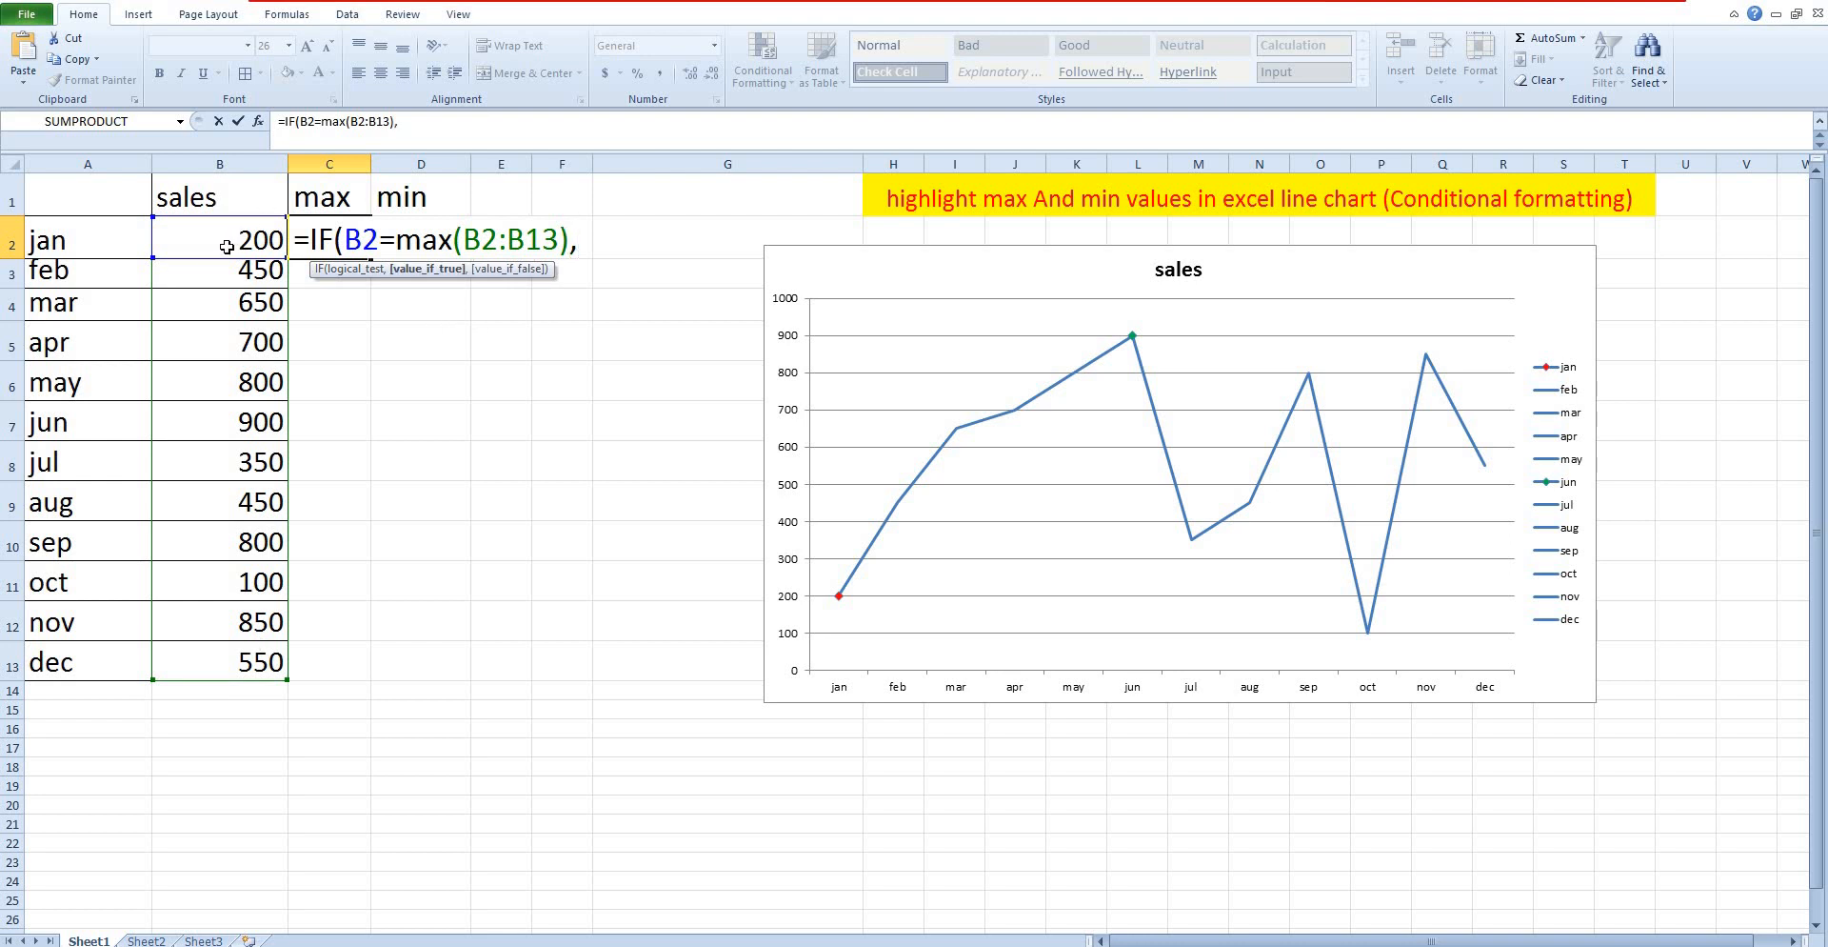
{"action": "left_click", "coordinate": [227, 247]}
{"action": "type", "text": ","}
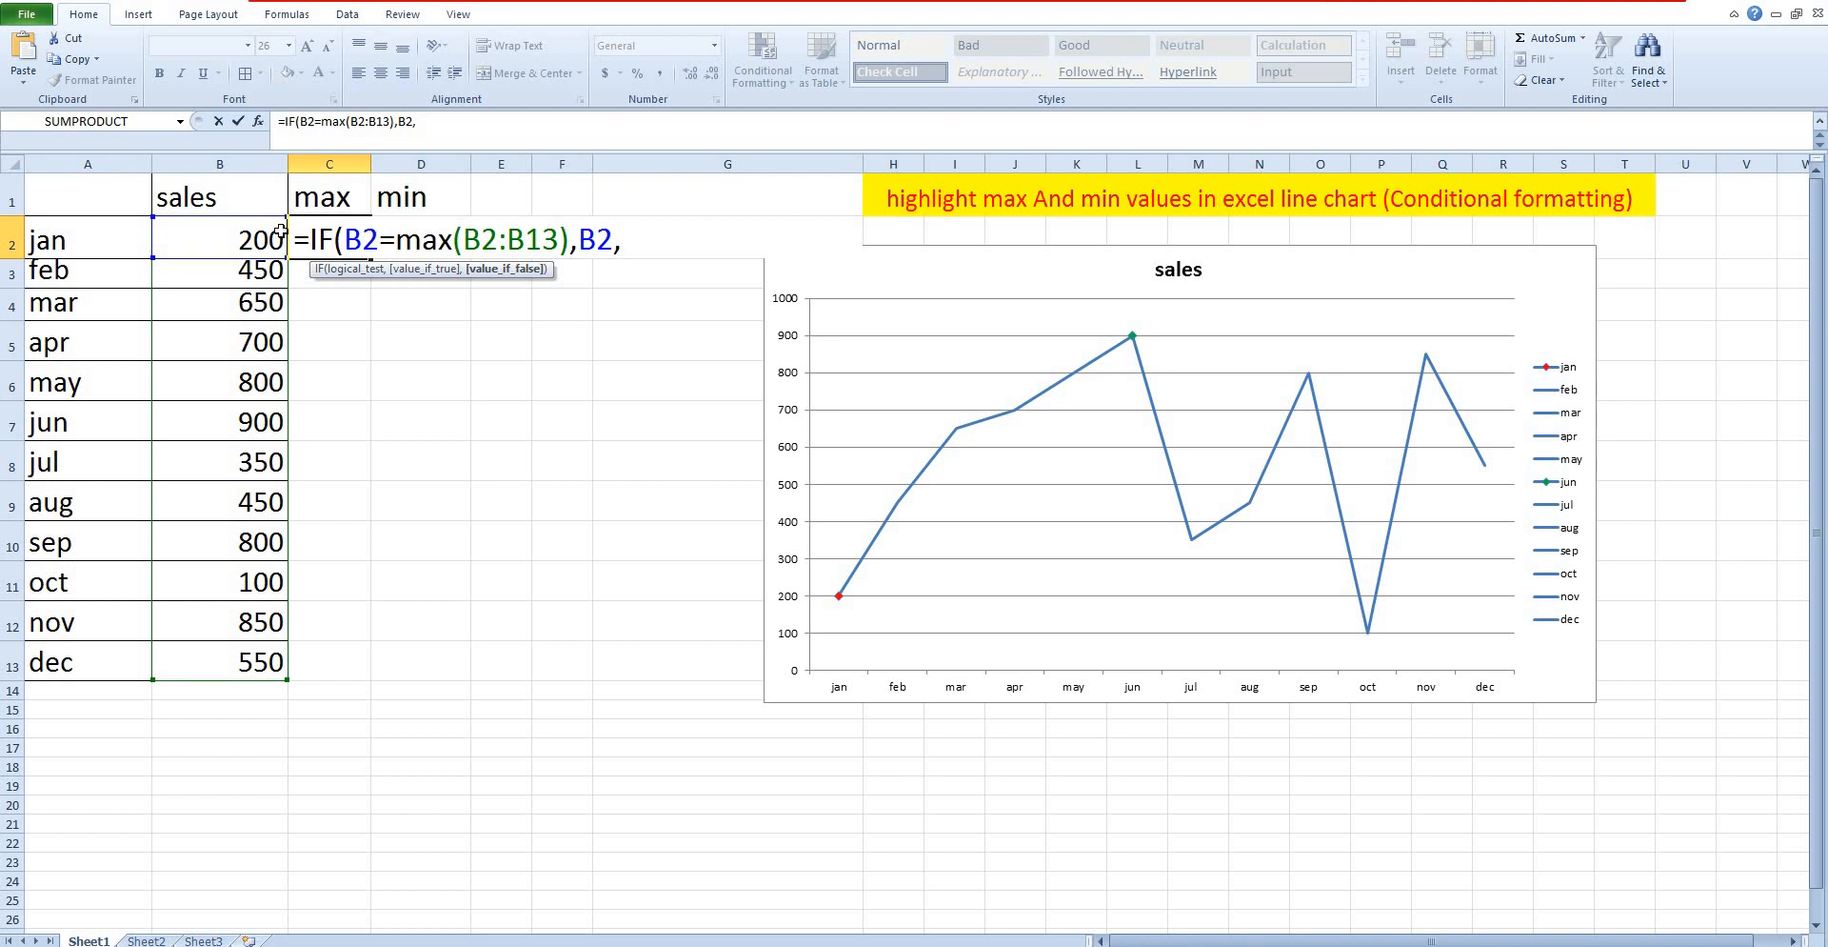
{"action": "type", "text": "\"\")"}
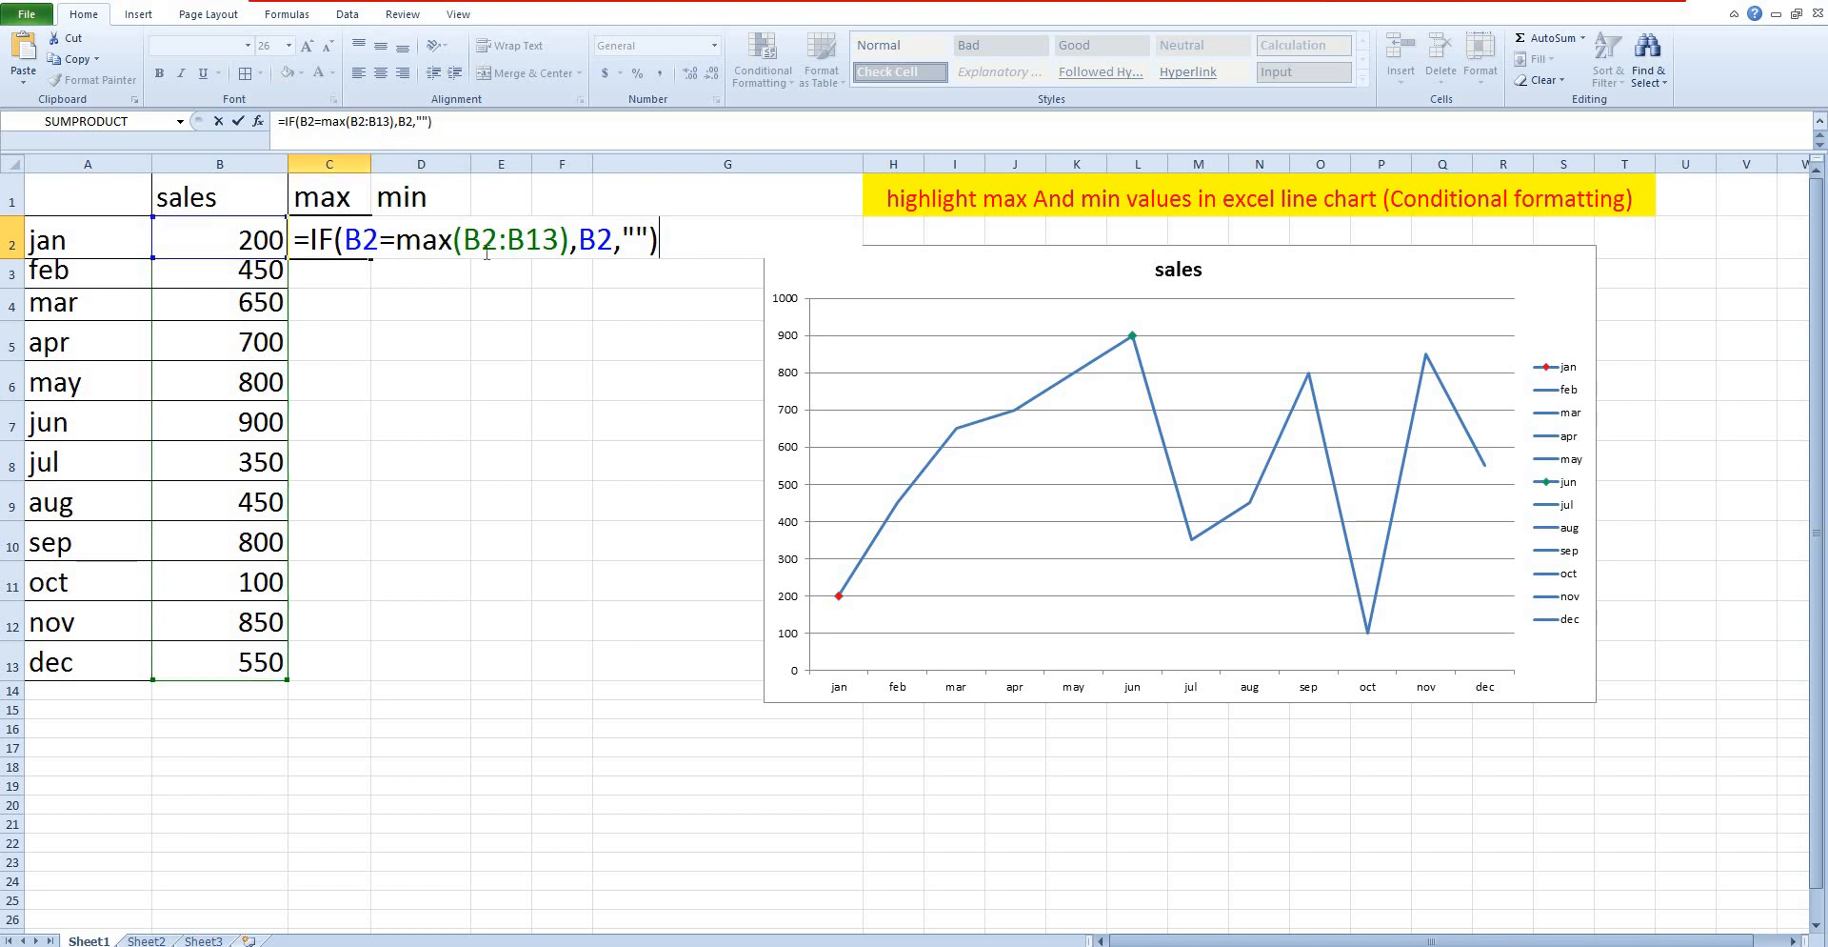
Make the MAX range in C2's formula absolute as $B$2:$B$13 and enter the formula
{"action": "left_click_drag", "start_coordinate": [464, 239], "coordinate": [560, 239]}
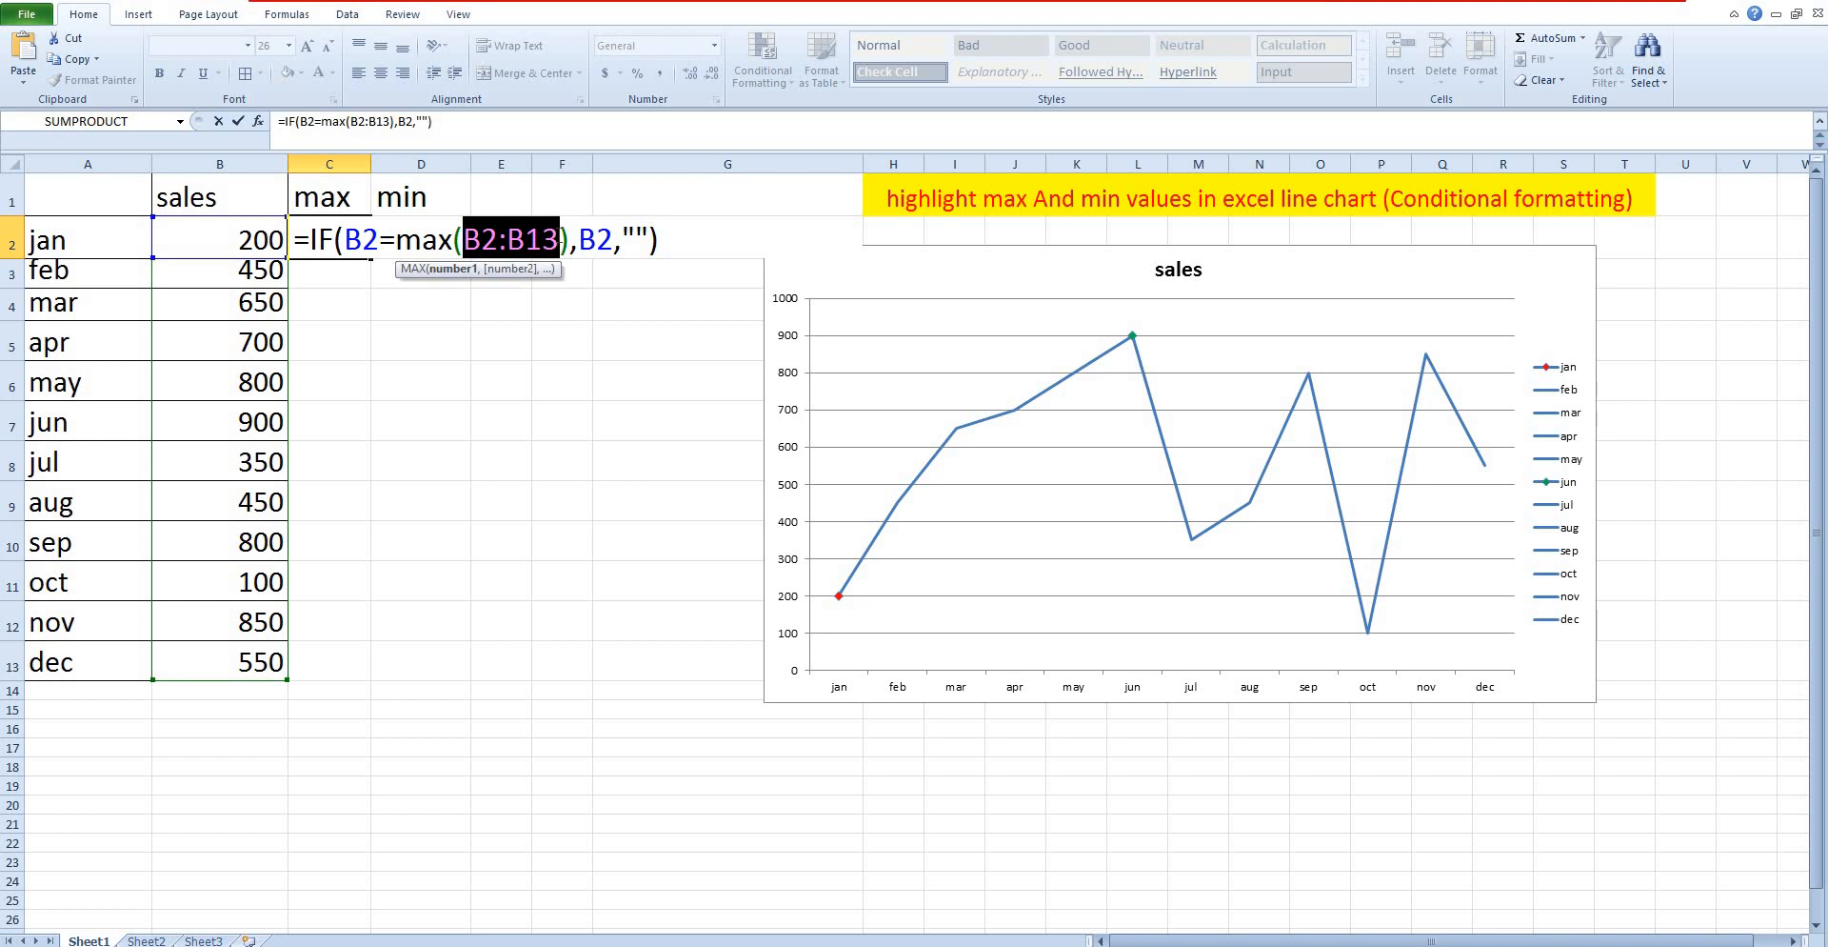
{"action": "key", "text": "F4"}
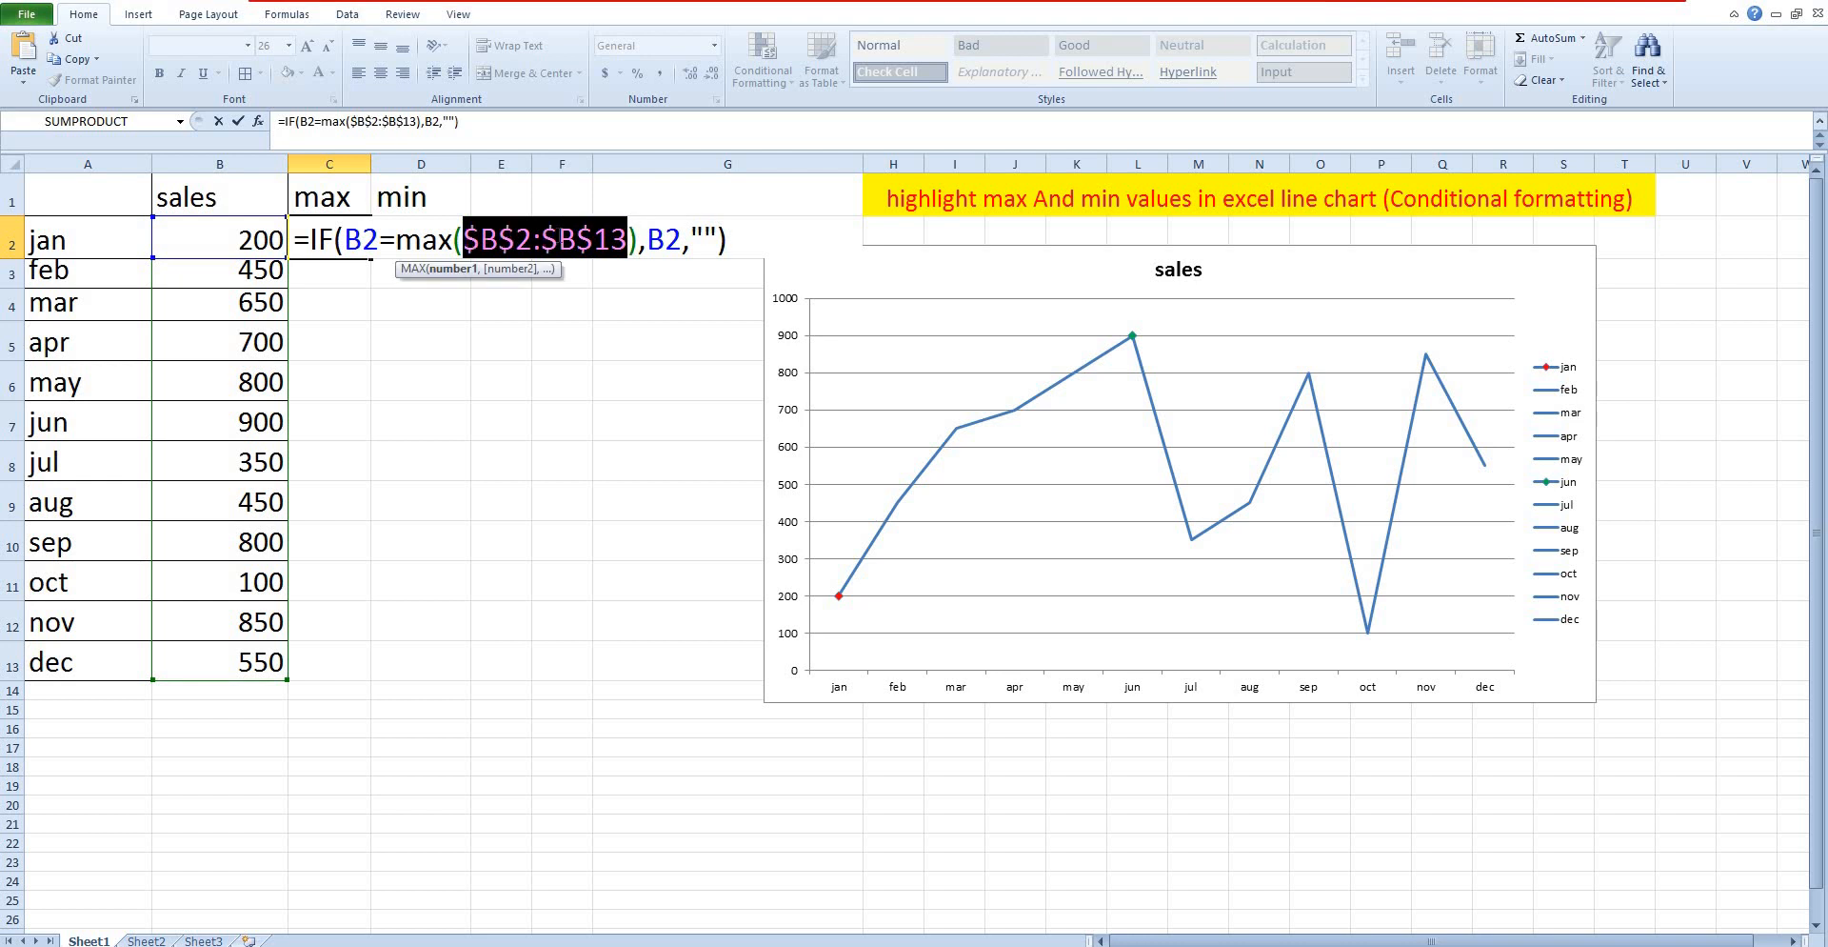
{"action": "key", "text": "Return"}
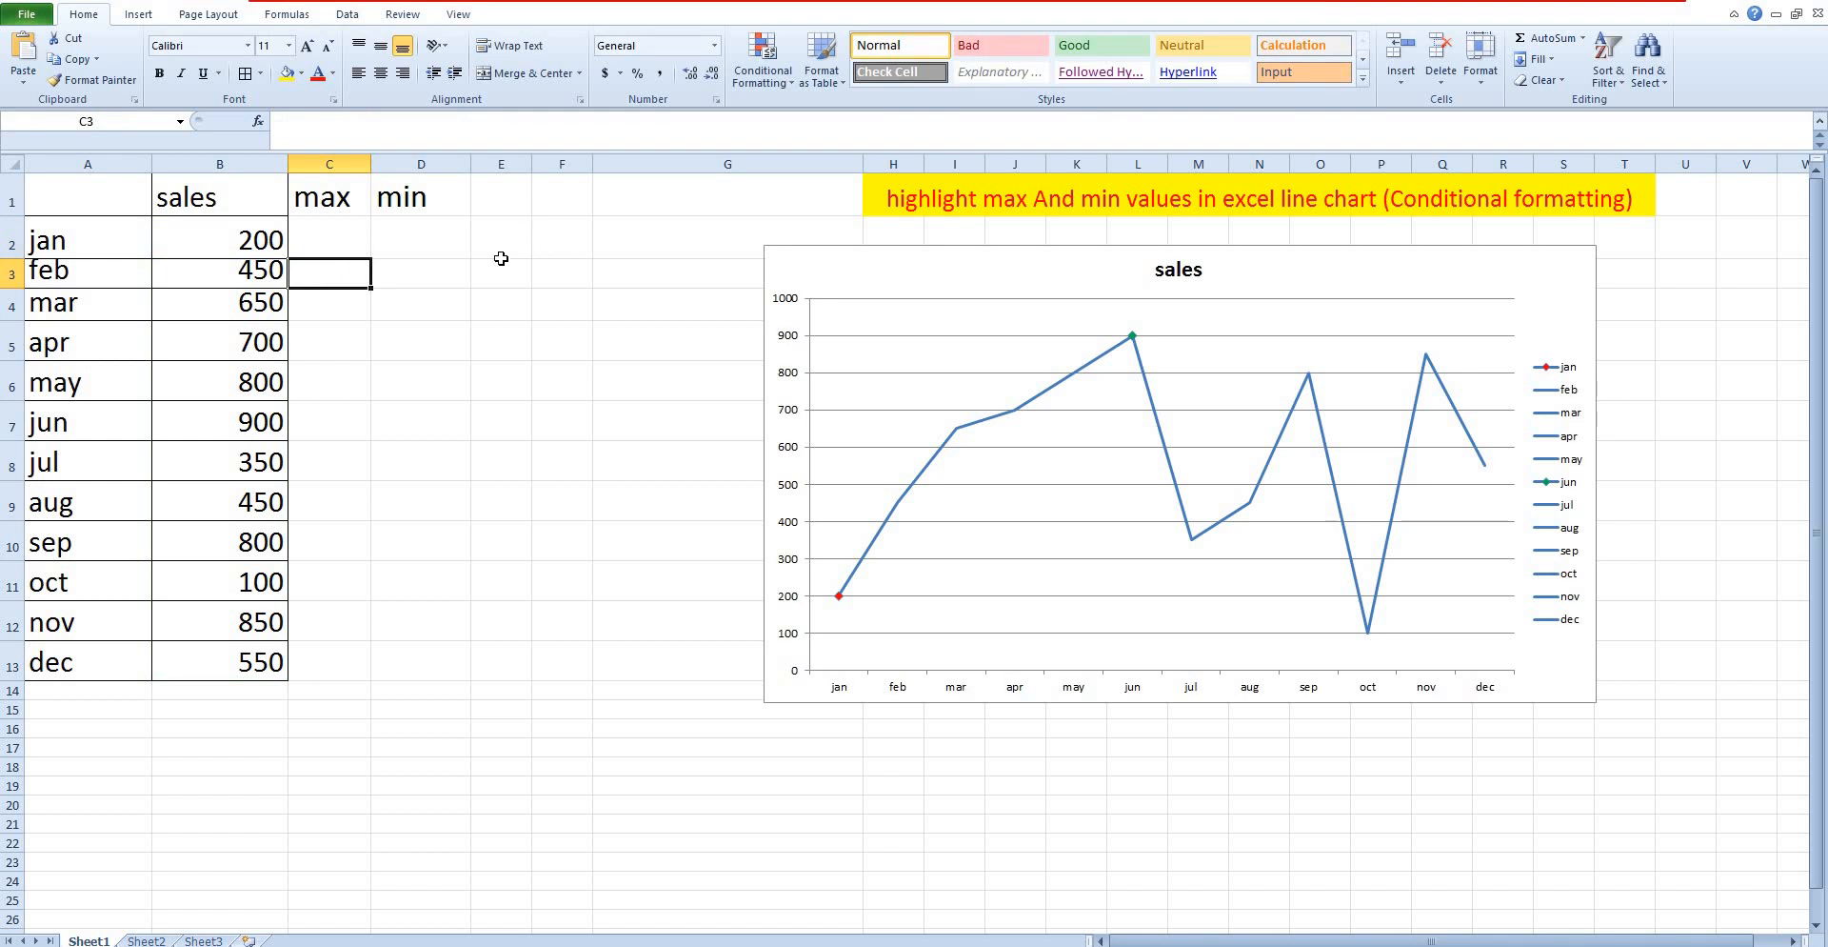
Fill the max formula from C2 down to C13 and check the formula in C7
{"action": "left_click", "coordinate": [341, 238]}
{"action": "left_click_drag", "start_coordinate": [378, 256], "coordinate": [355, 684]}
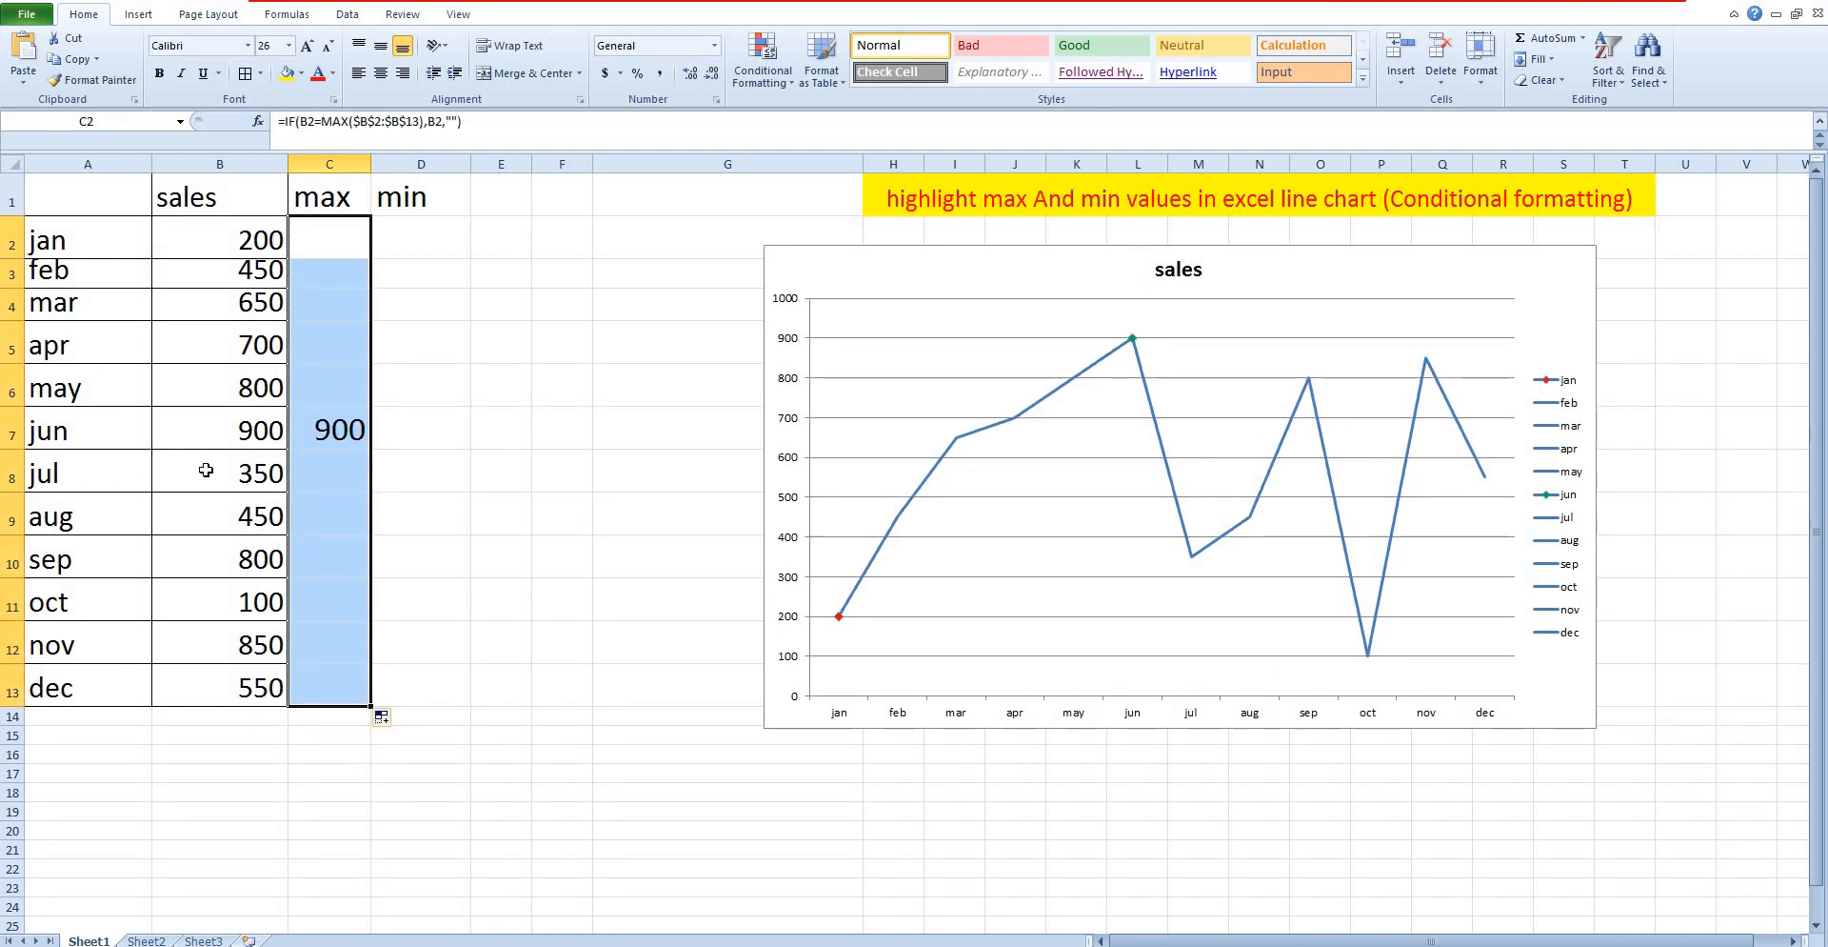
{"action": "left_click", "coordinate": [333, 424]}
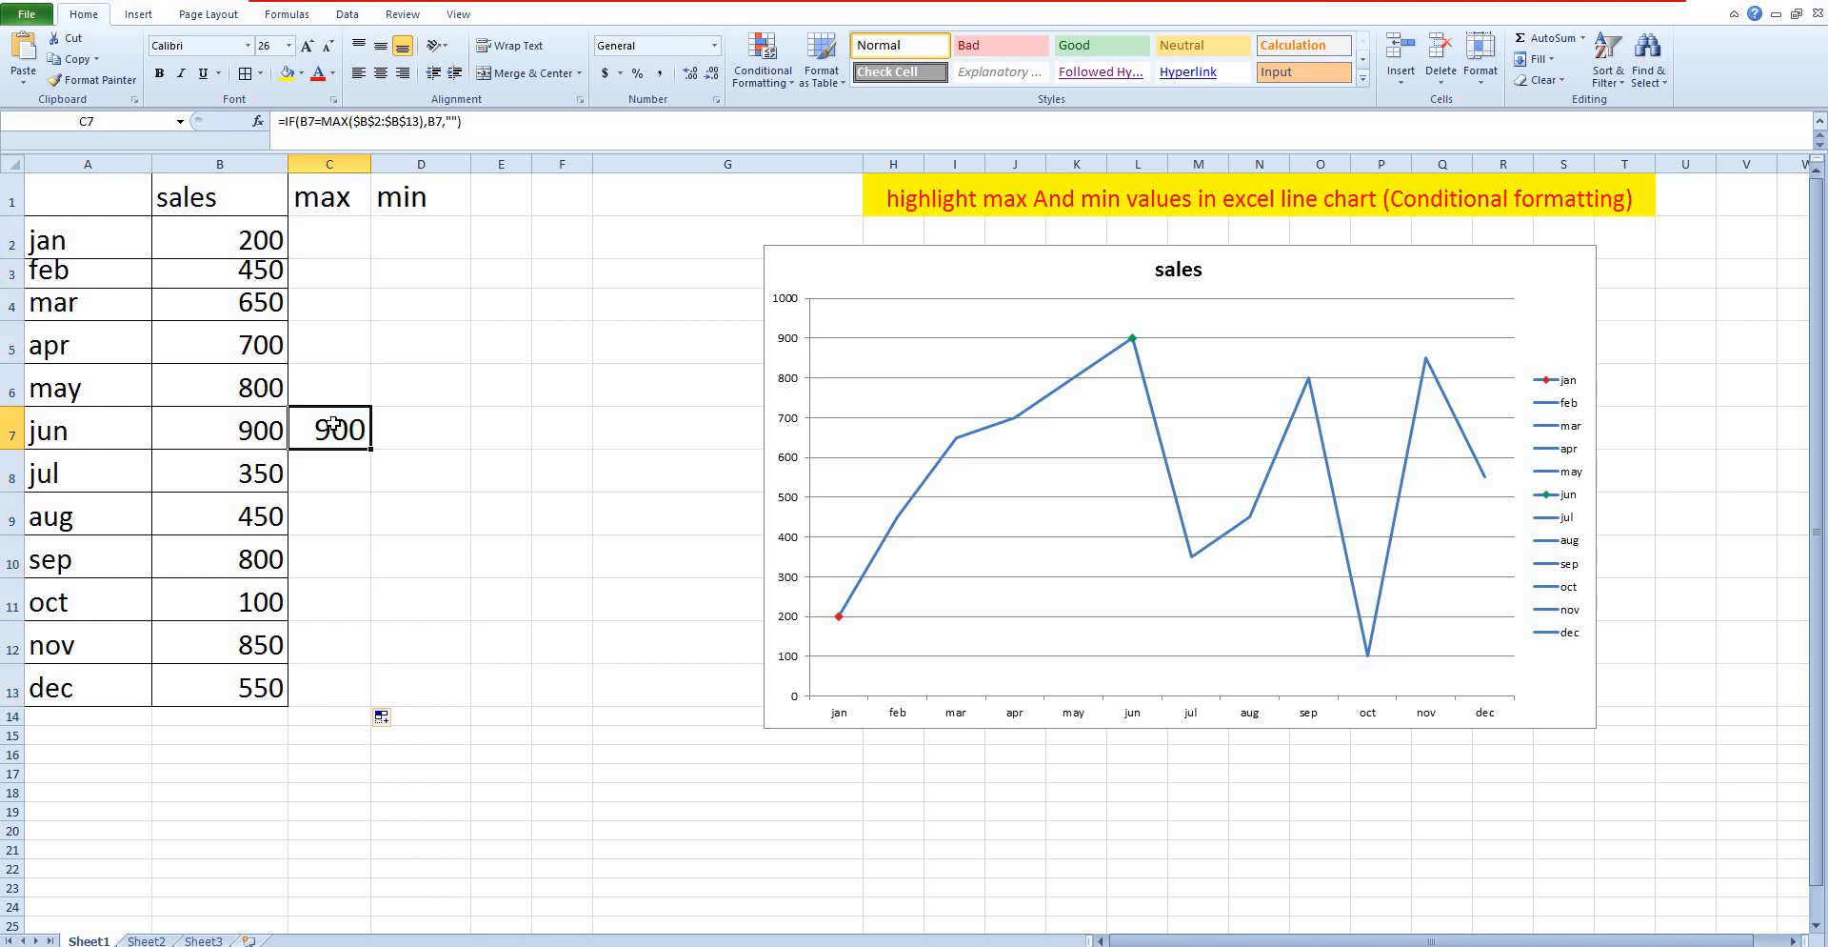
Copy the max formula's text from C2 and paste it into D2 with its references intact
{"action": "left_click", "coordinate": [334, 234]}
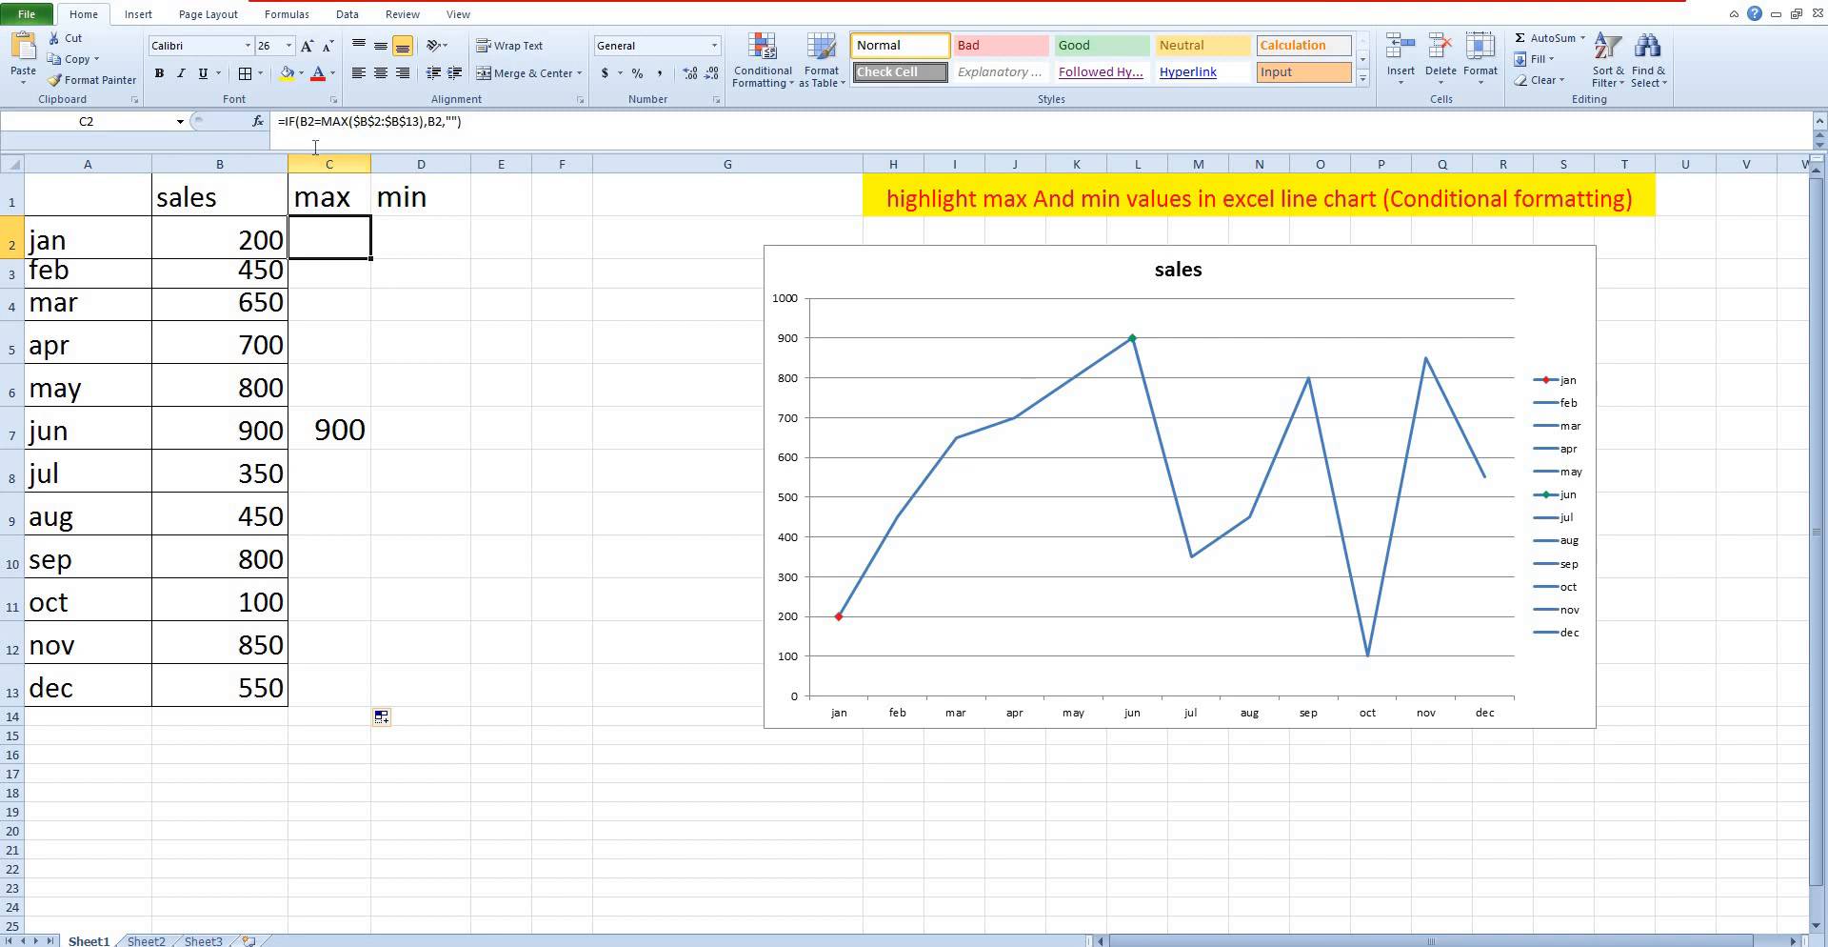
{"action": "left_click_drag", "start_coordinate": [280, 121], "coordinate": [505, 122]}
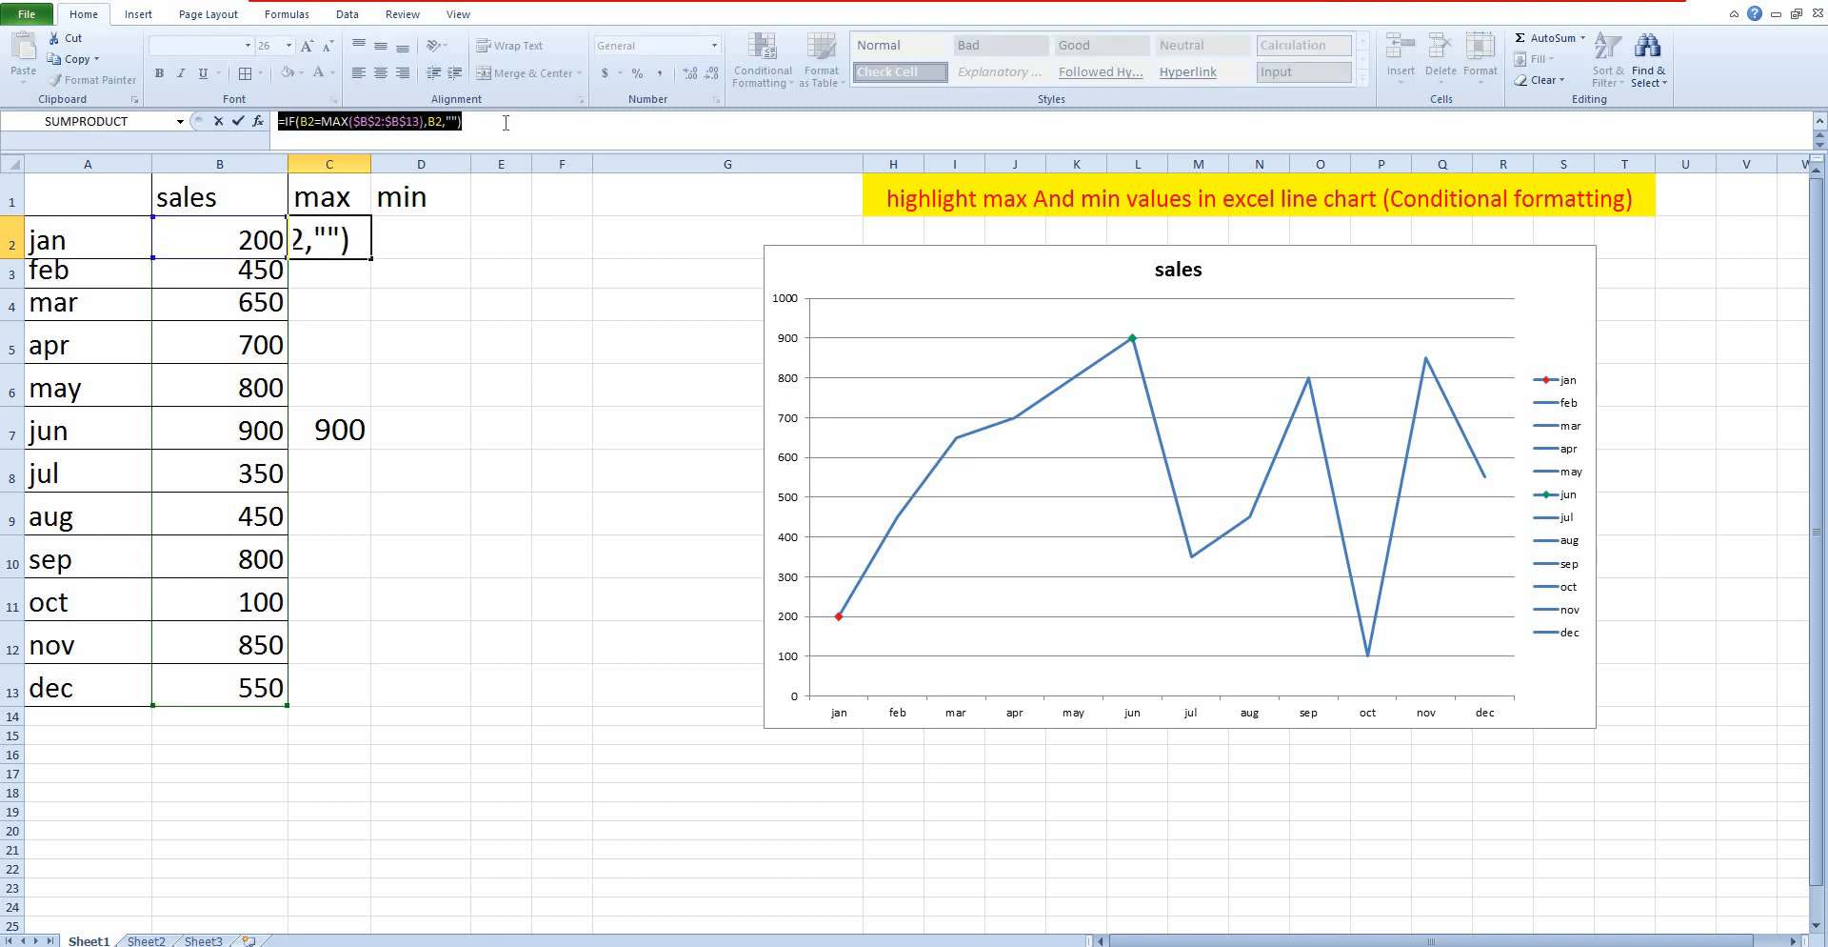
{"action": "key", "text": "Escape"}
{"action": "left_click", "coordinate": [416, 237]}
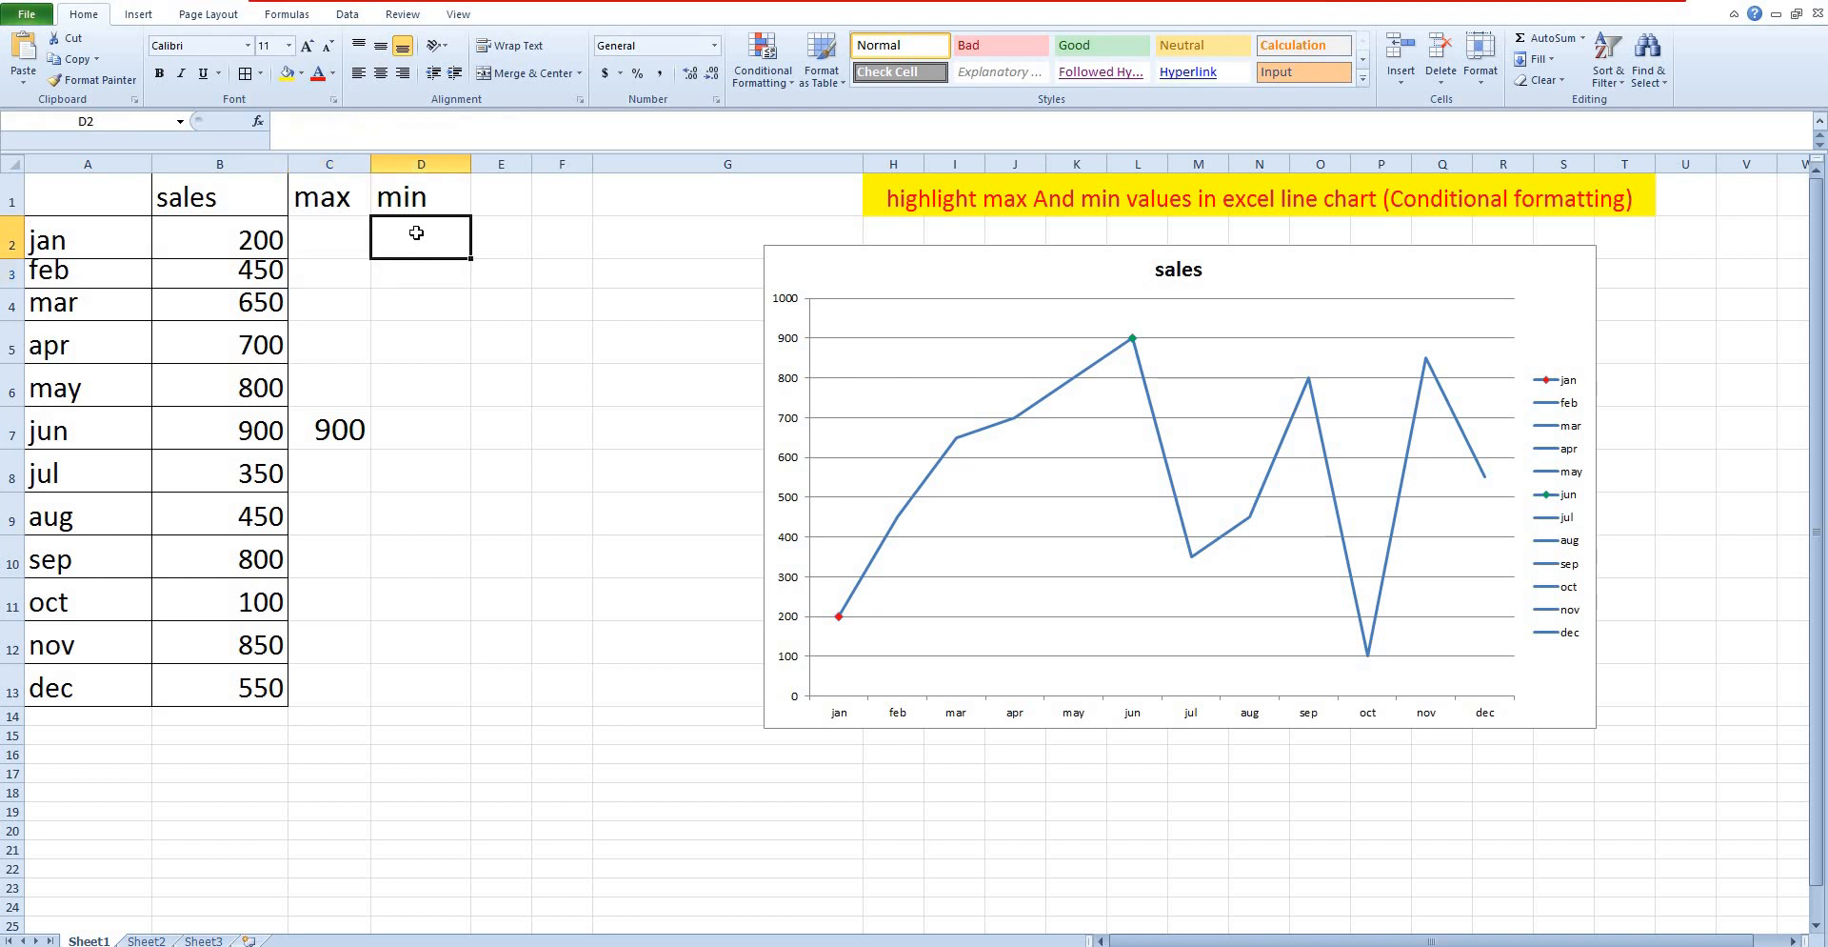
{"action": "key", "text": "ctrl+v"}
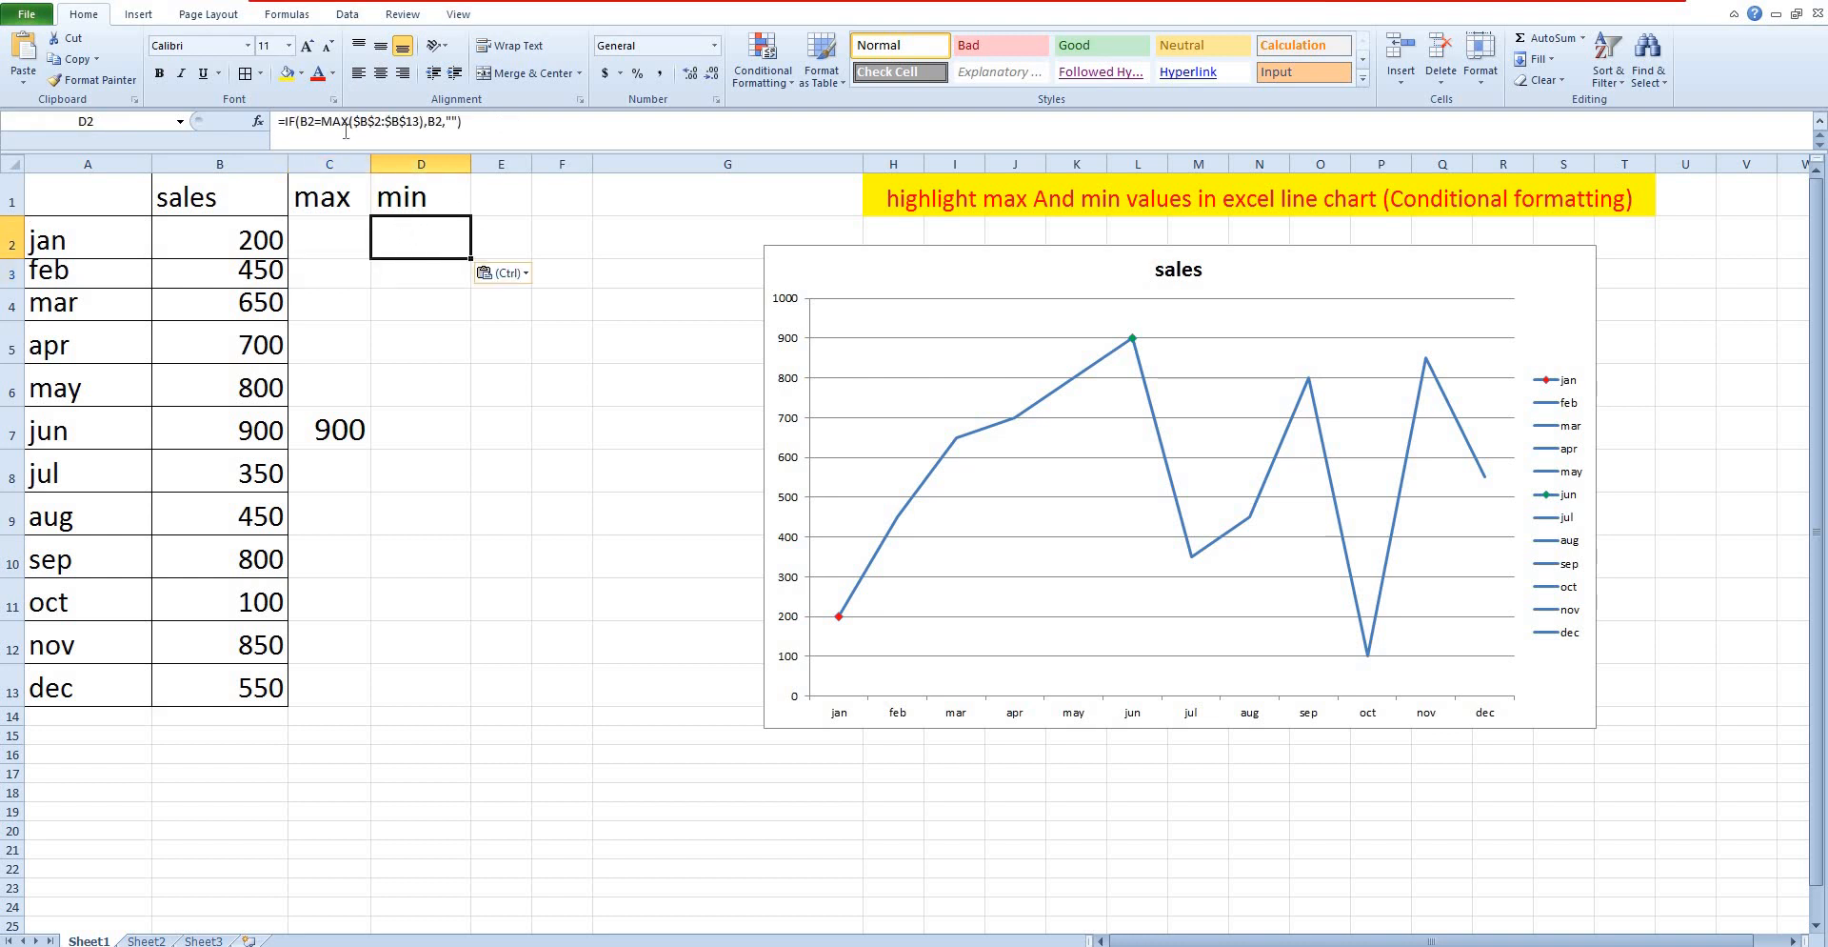
Replace MAX with MIN in D2 so the formula reads =IF(B2=MIN($B$2:$B$13),B2,"")
{"action": "left_click", "coordinate": [350, 121]}
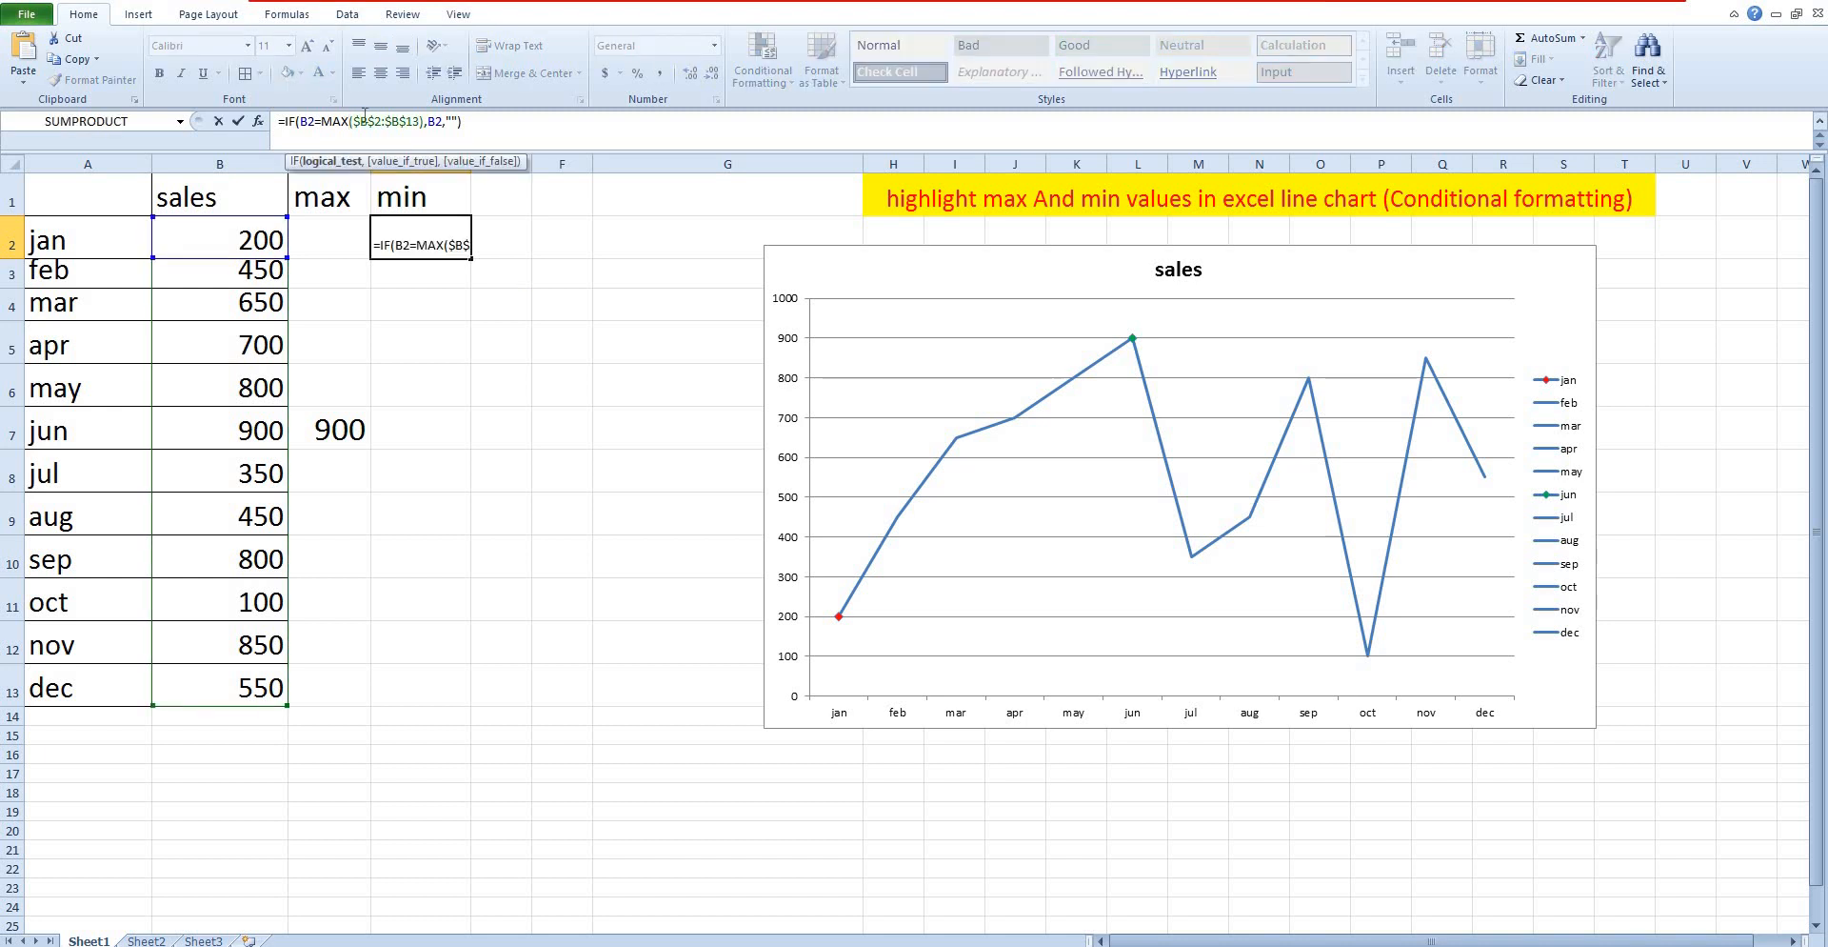
{"action": "key", "text": "BackSpace"}
{"action": "key", "text": "BackSpace"}
{"action": "type", "text": "in"}
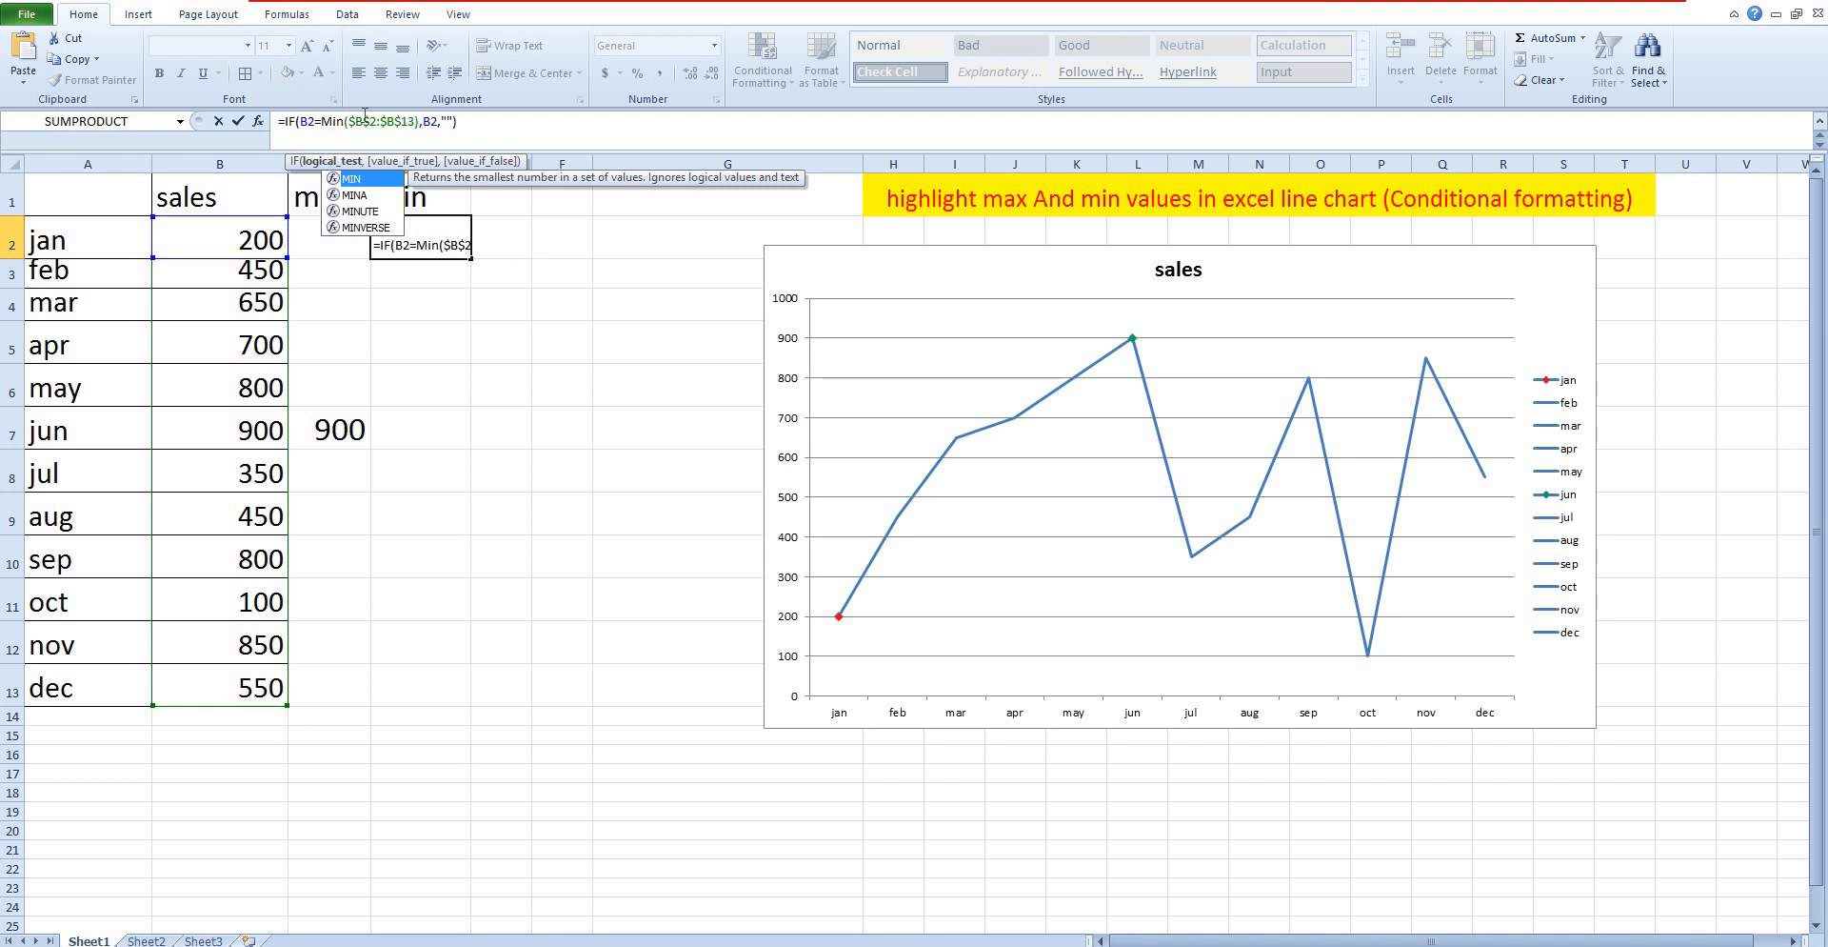
{"action": "key", "text": "Return"}
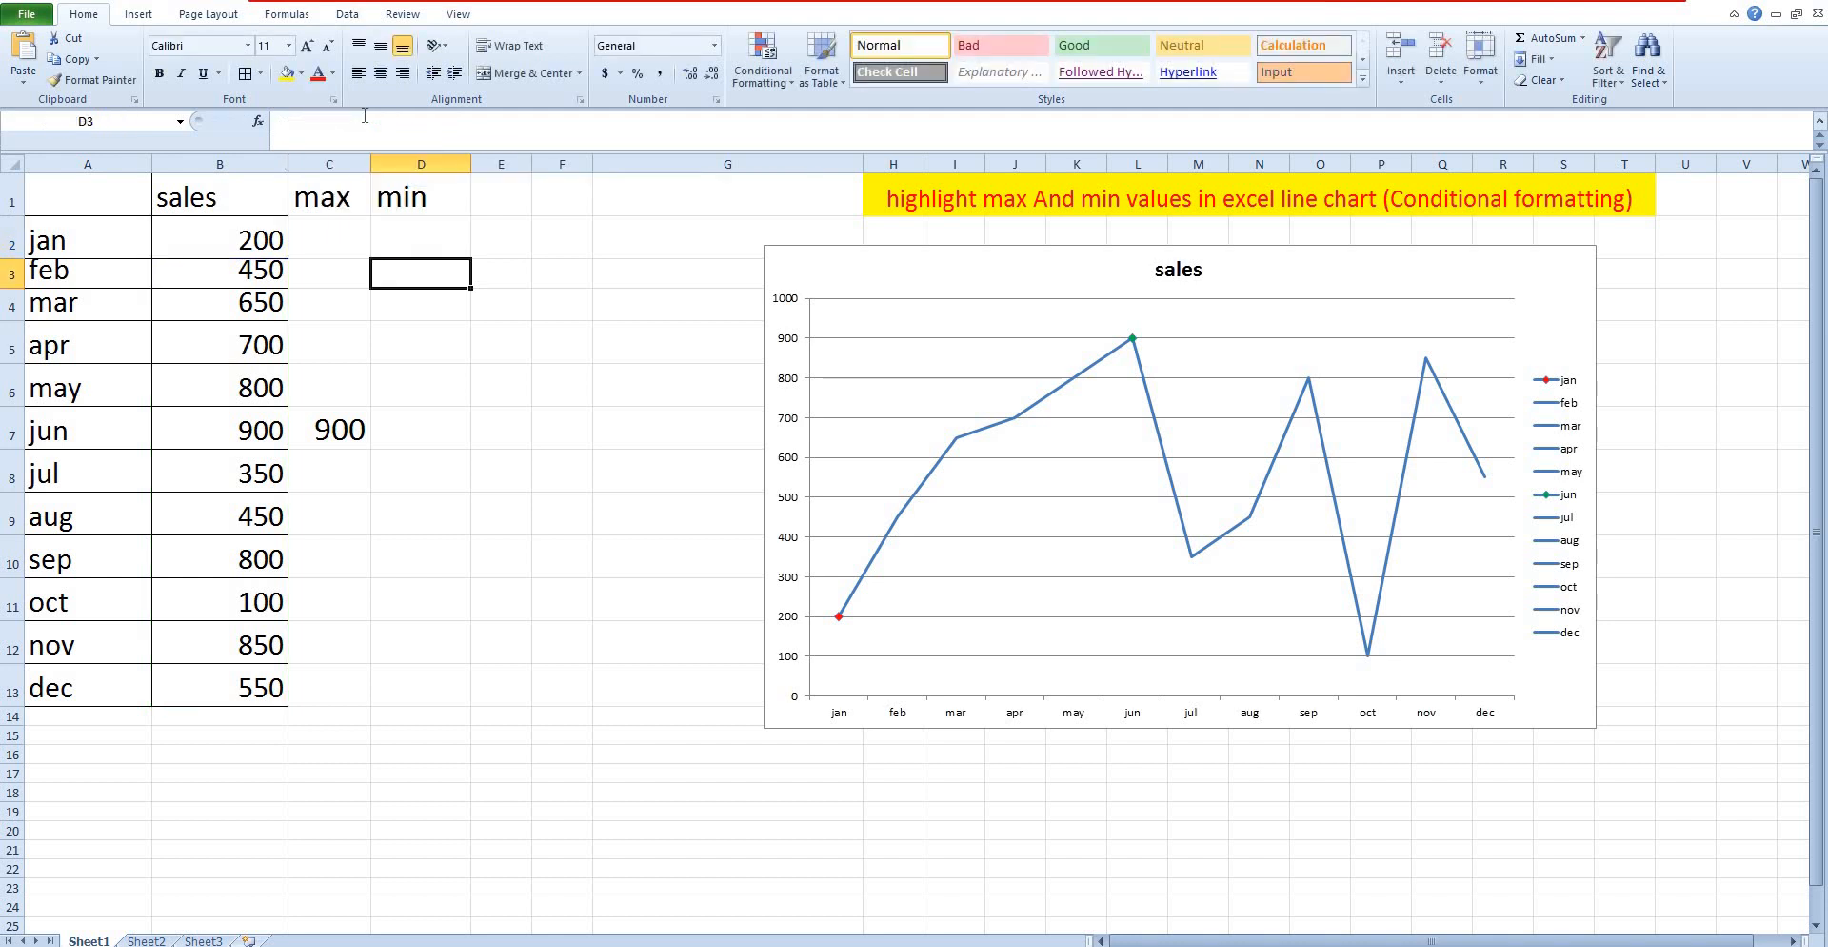
Fill the min formula from D2 down to D13 and enlarge the text in D11
{"action": "left_click", "coordinate": [429, 234]}
{"action": "left_click_drag", "start_coordinate": [470, 261], "coordinate": [470, 706]}
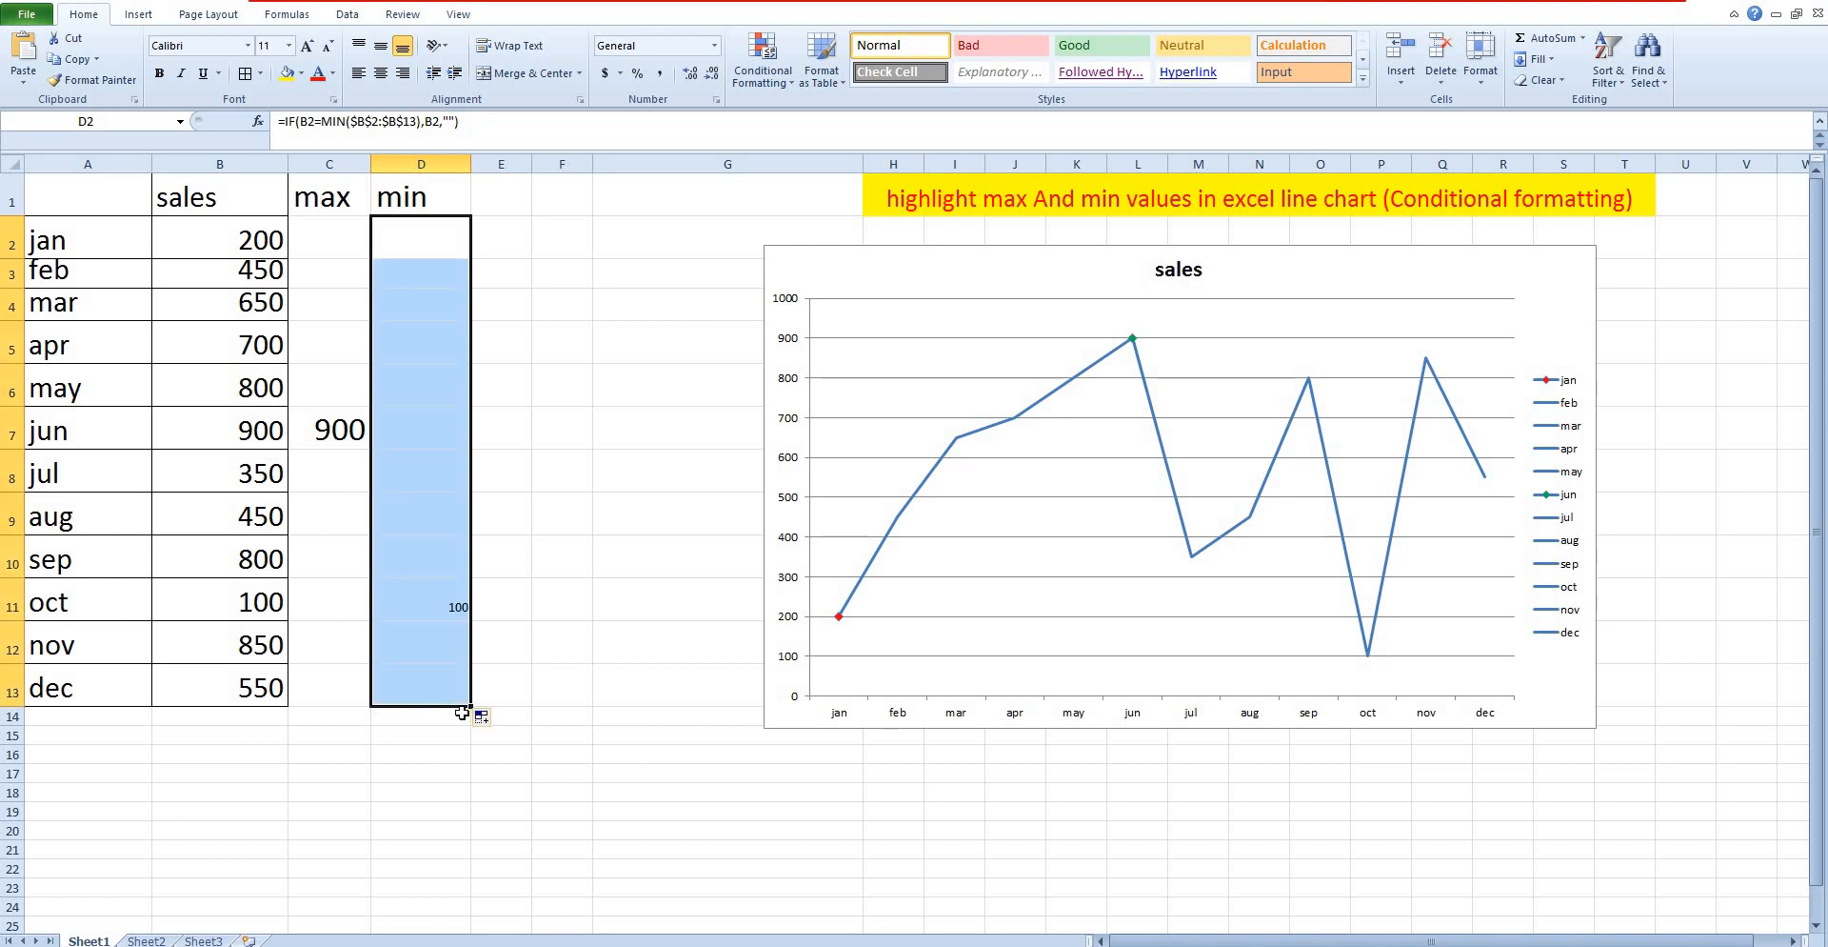
{"action": "left_click", "coordinate": [429, 602]}
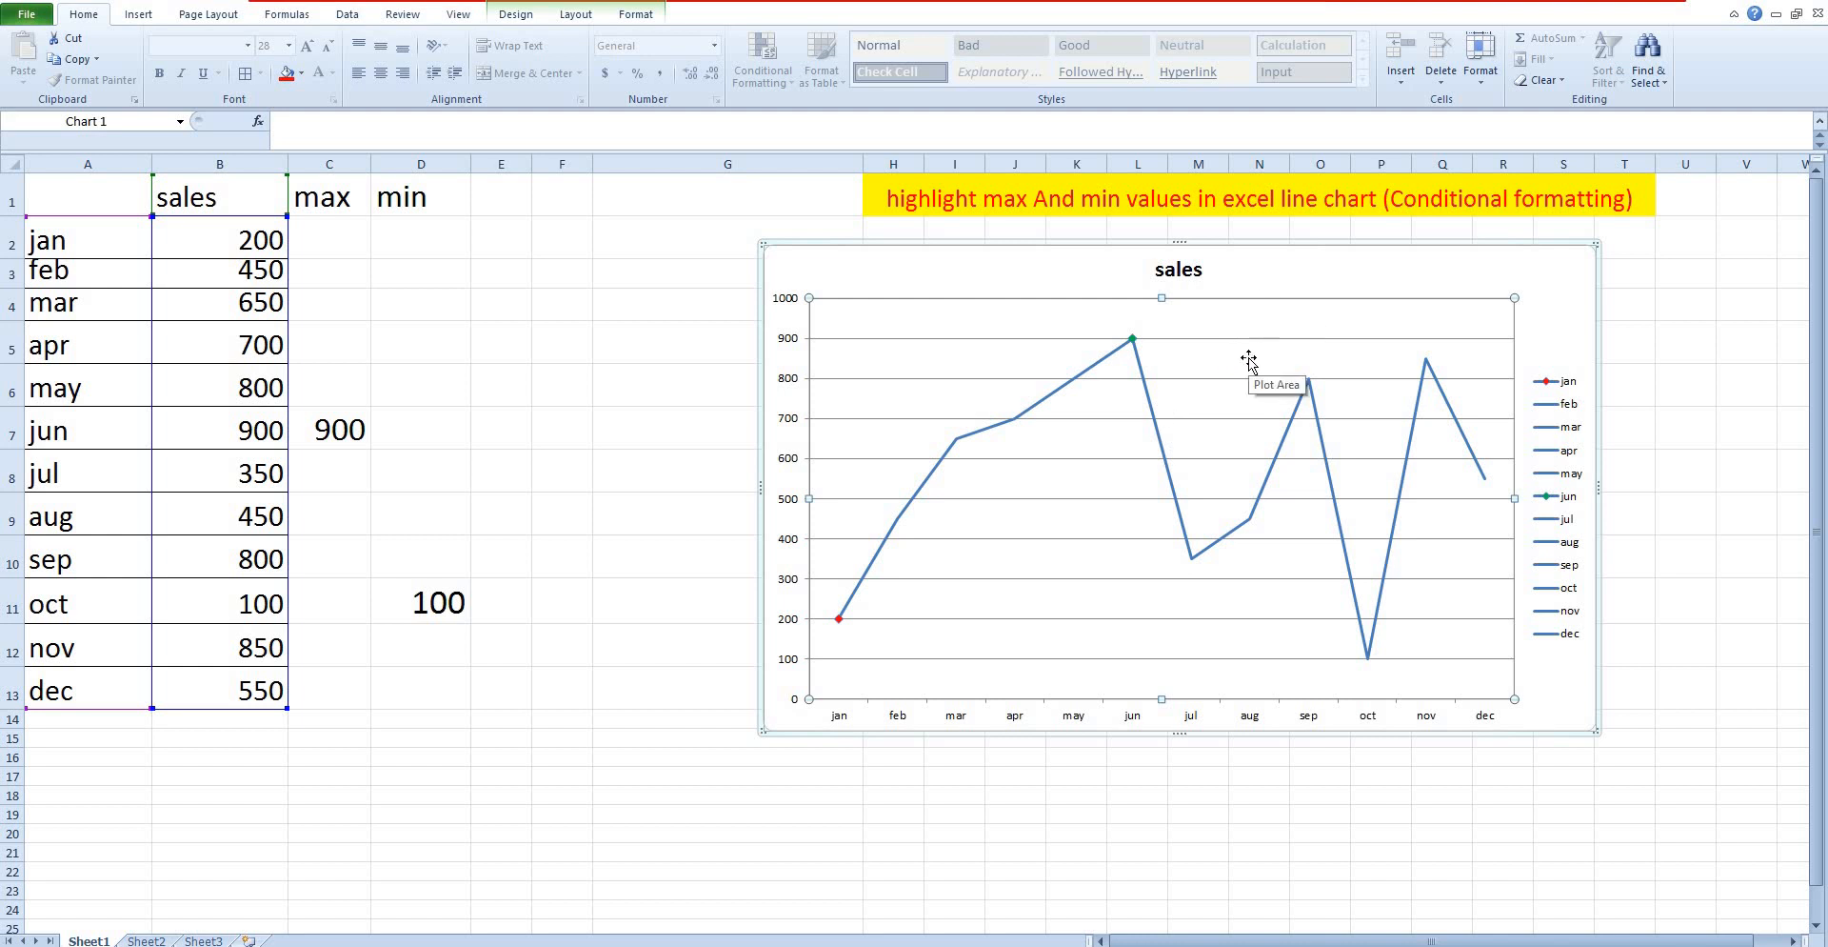
Extend the sales line chart's data range from column B through D13 to include the max and min columns
{"action": "left_click", "coordinate": [1244, 265]}
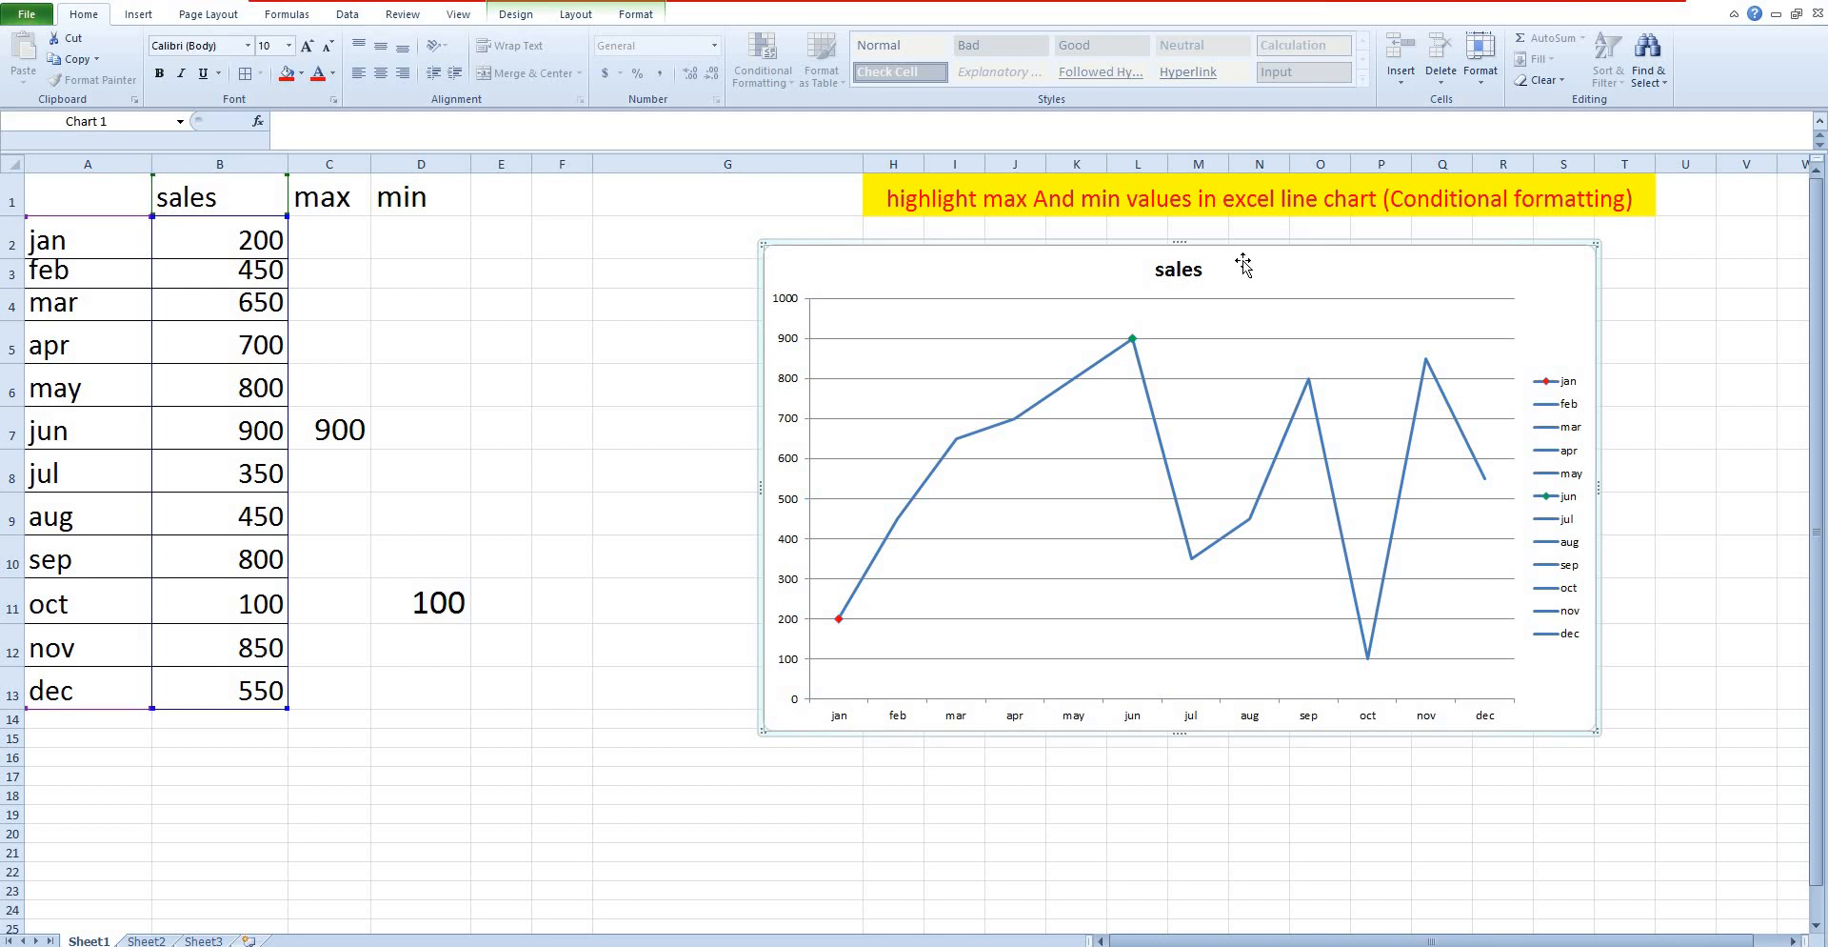
{"action": "left_click", "coordinate": [294, 704]}
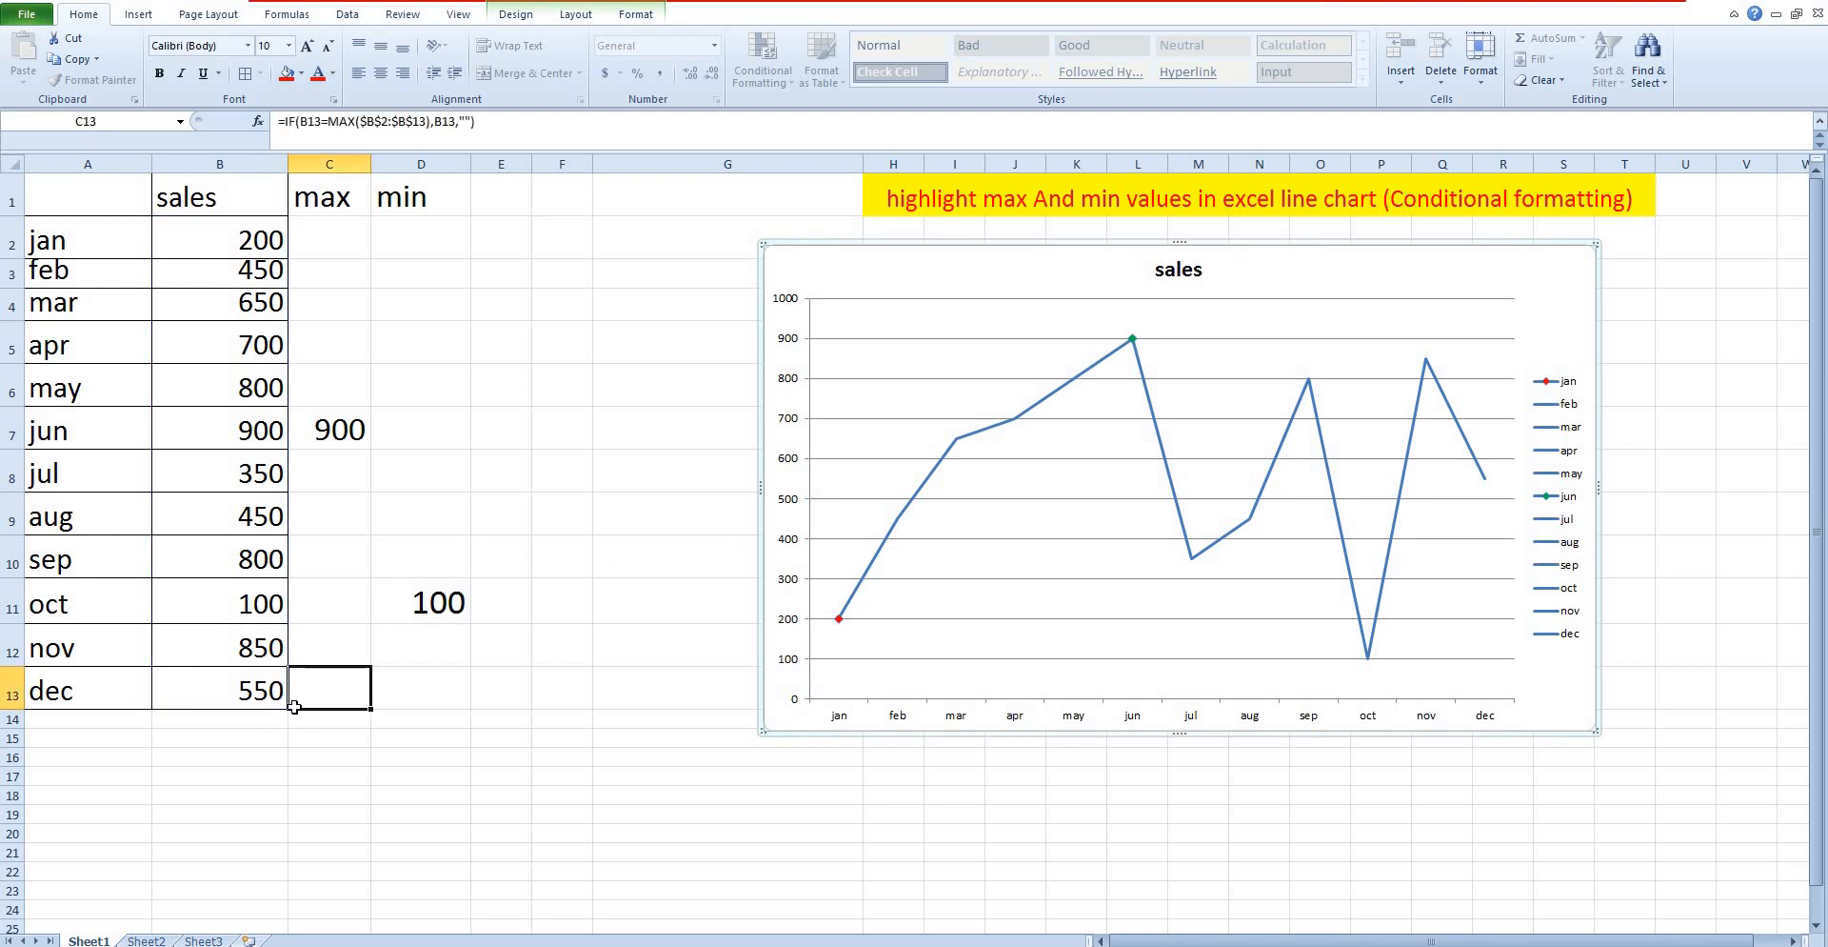
{"action": "left_click_drag", "start_coordinate": [288, 708], "coordinate": [456, 712]}
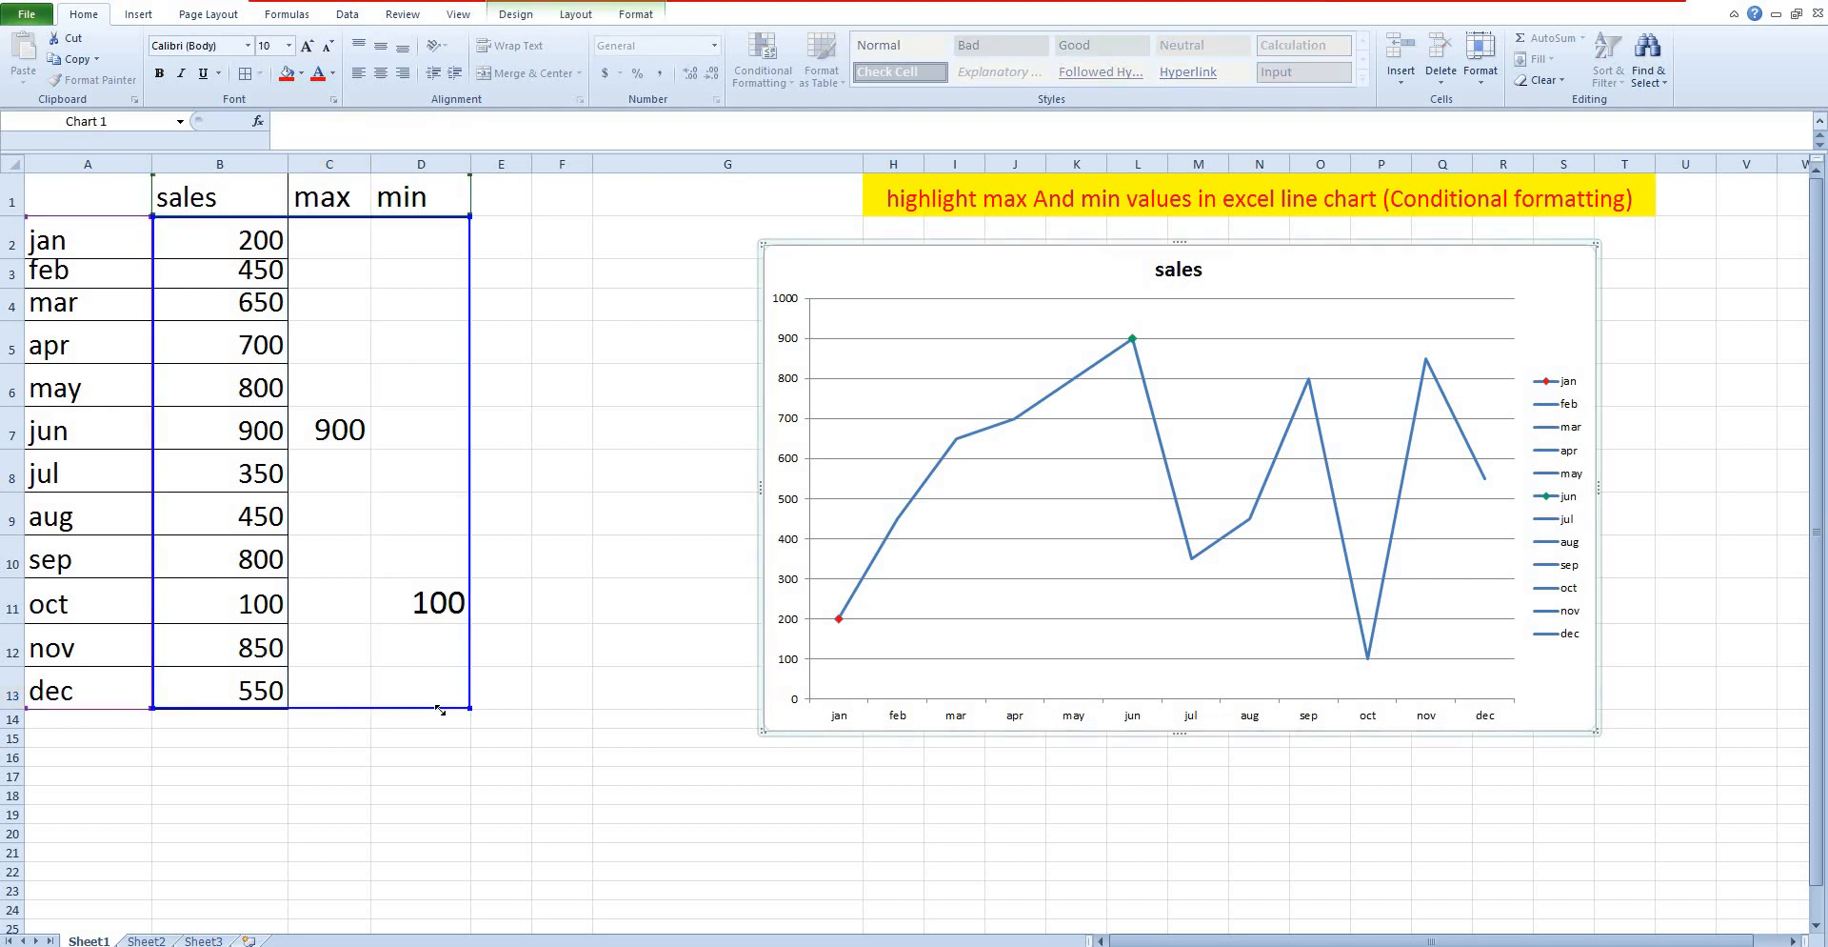
{"action": "left_click", "coordinate": [930, 333]}
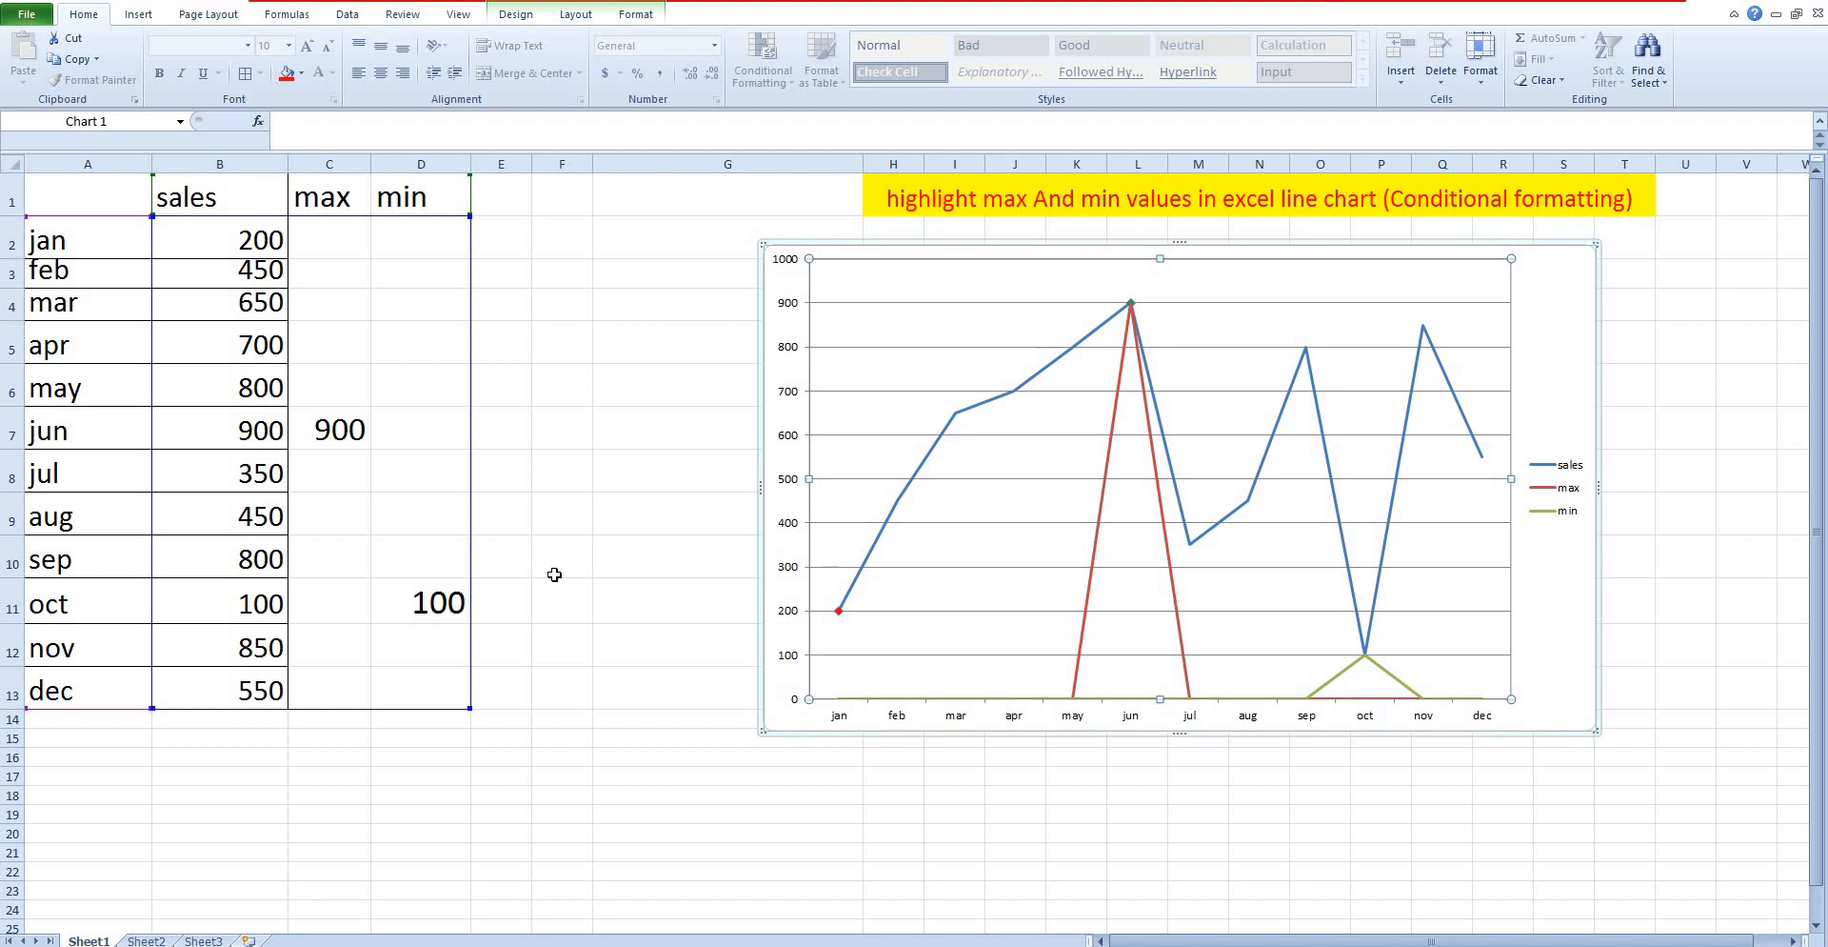
Replace the empty-text result in C2's formula with NA(), giving =IF(B2=MAX($B$2:$B$13),B2,NA())
{"action": "left_click", "coordinate": [336, 242]}
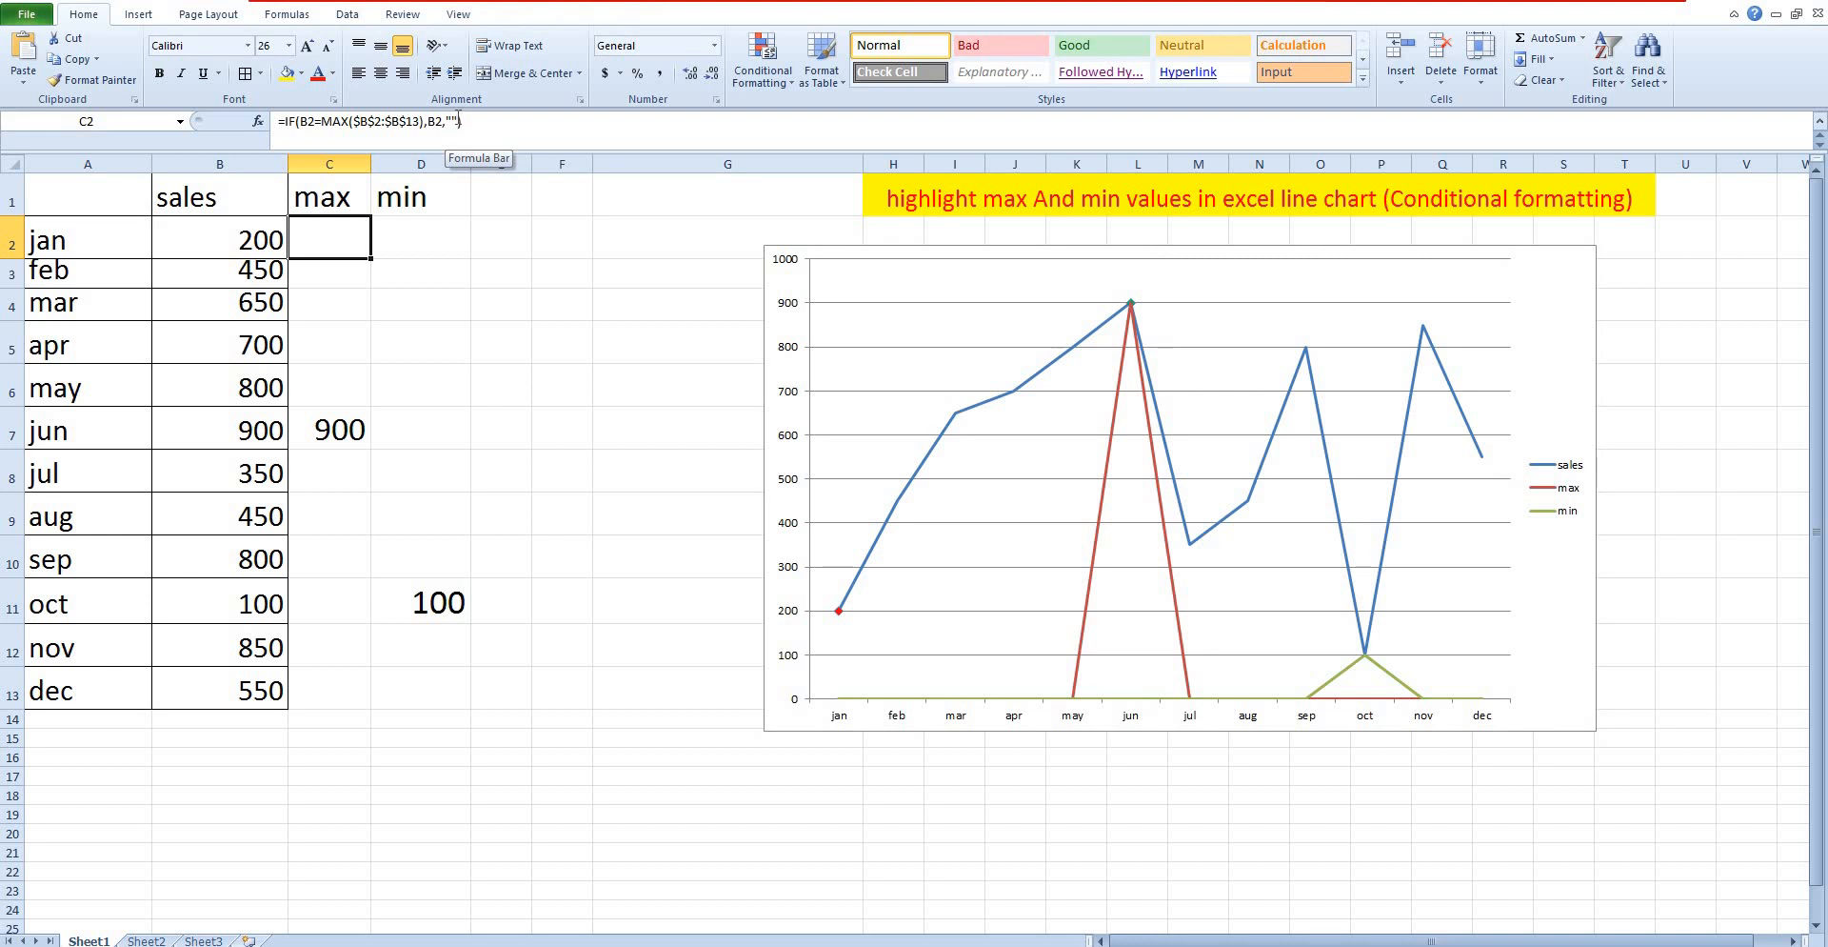
{"action": "left_click", "coordinate": [459, 119]}
{"action": "key", "text": "BackSpace"}
{"action": "key", "text": "BackSpace"}
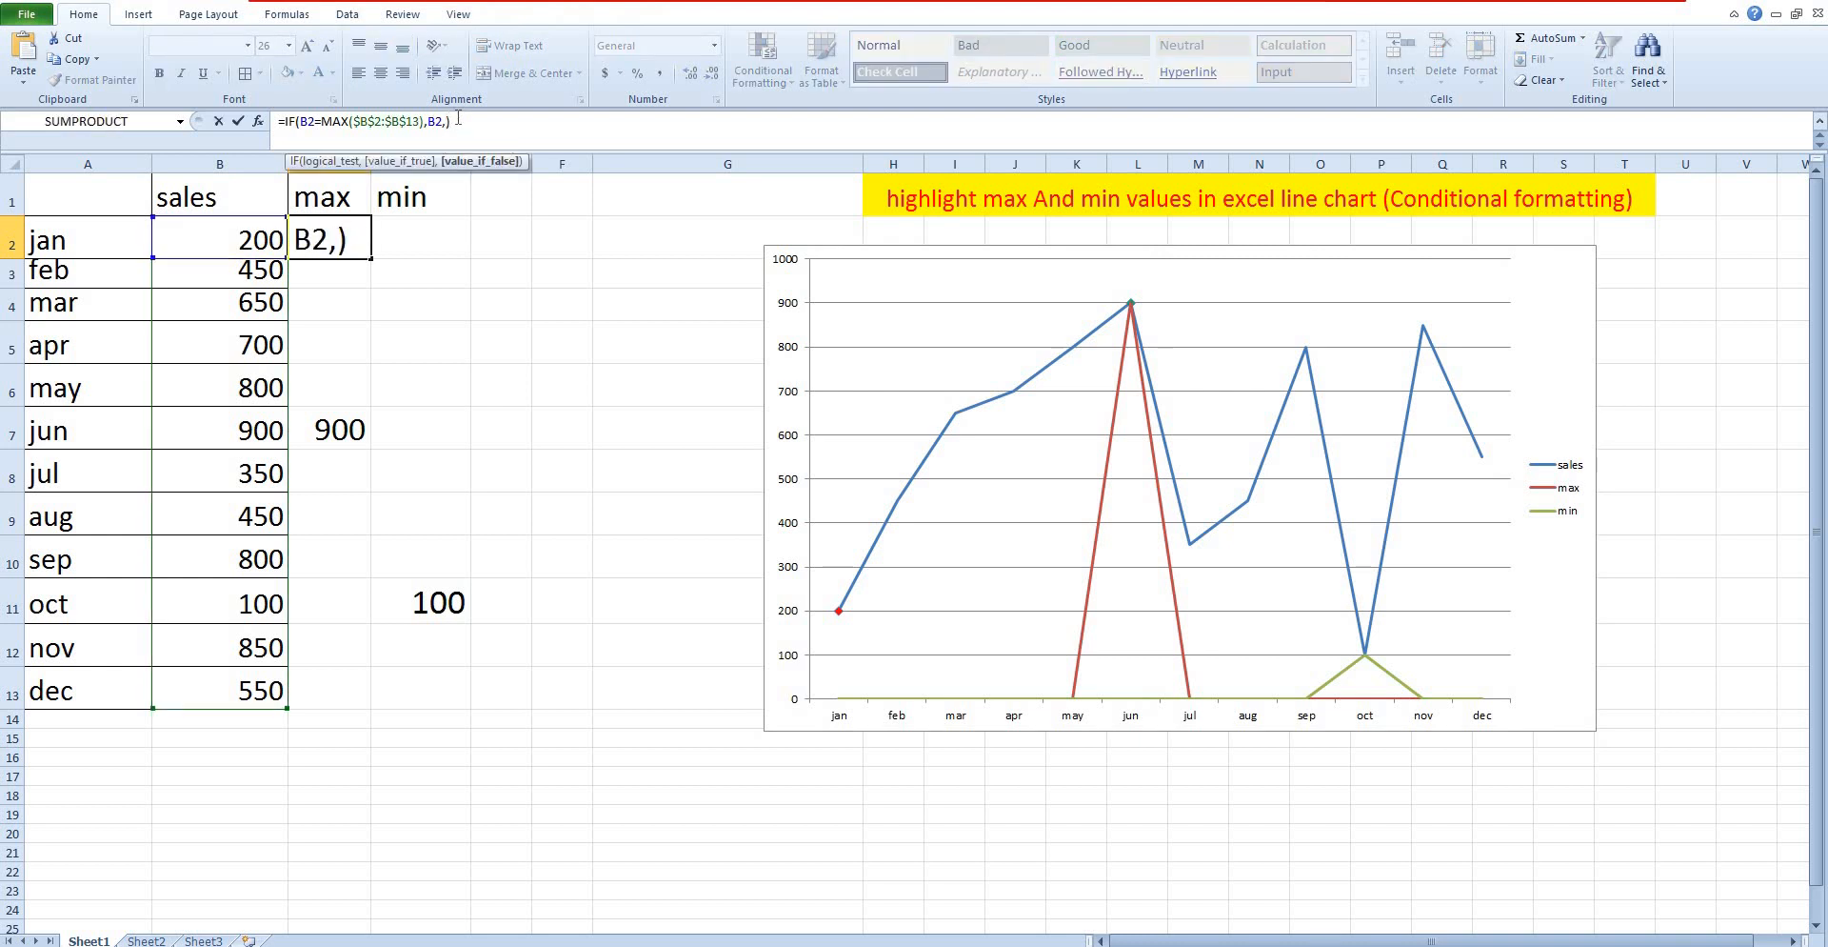
{"action": "type", "text": "NA"}
{"action": "type", "text": "()"}
{"action": "key", "text": "Return"}
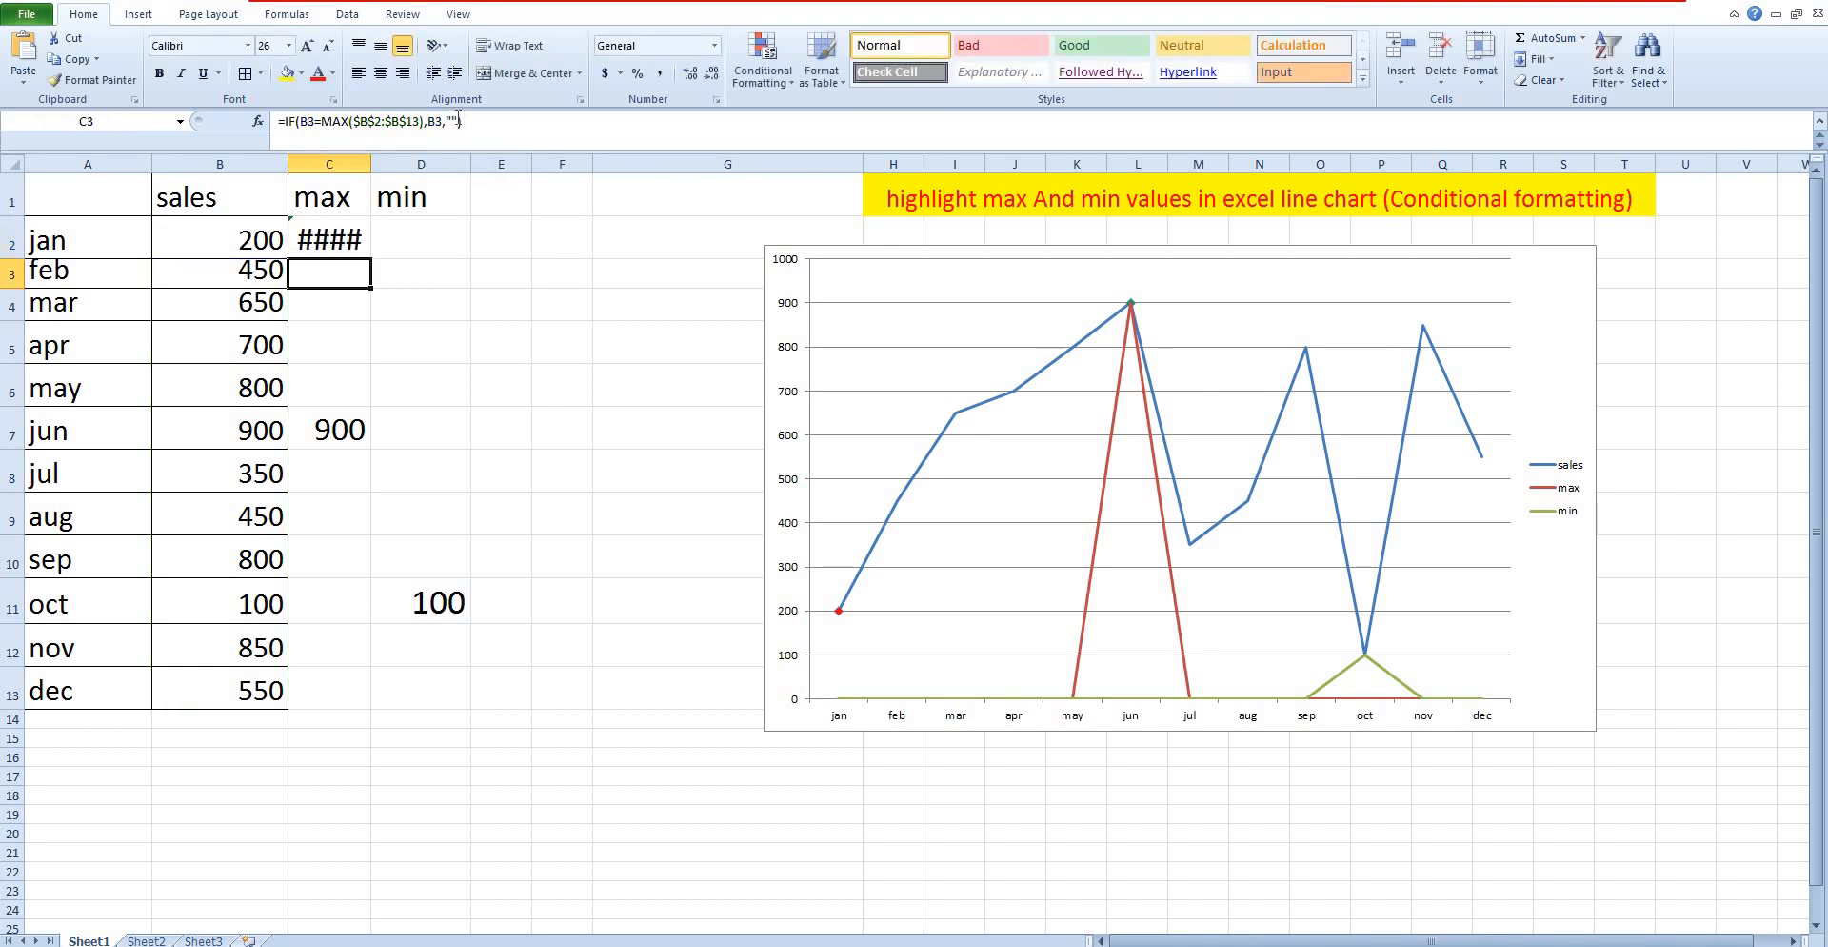
Autofit column C's width and fill the updated max formula from C2 down to C13
{"action": "double_click", "coordinate": [371, 164]}
{"action": "left_click", "coordinate": [333, 239]}
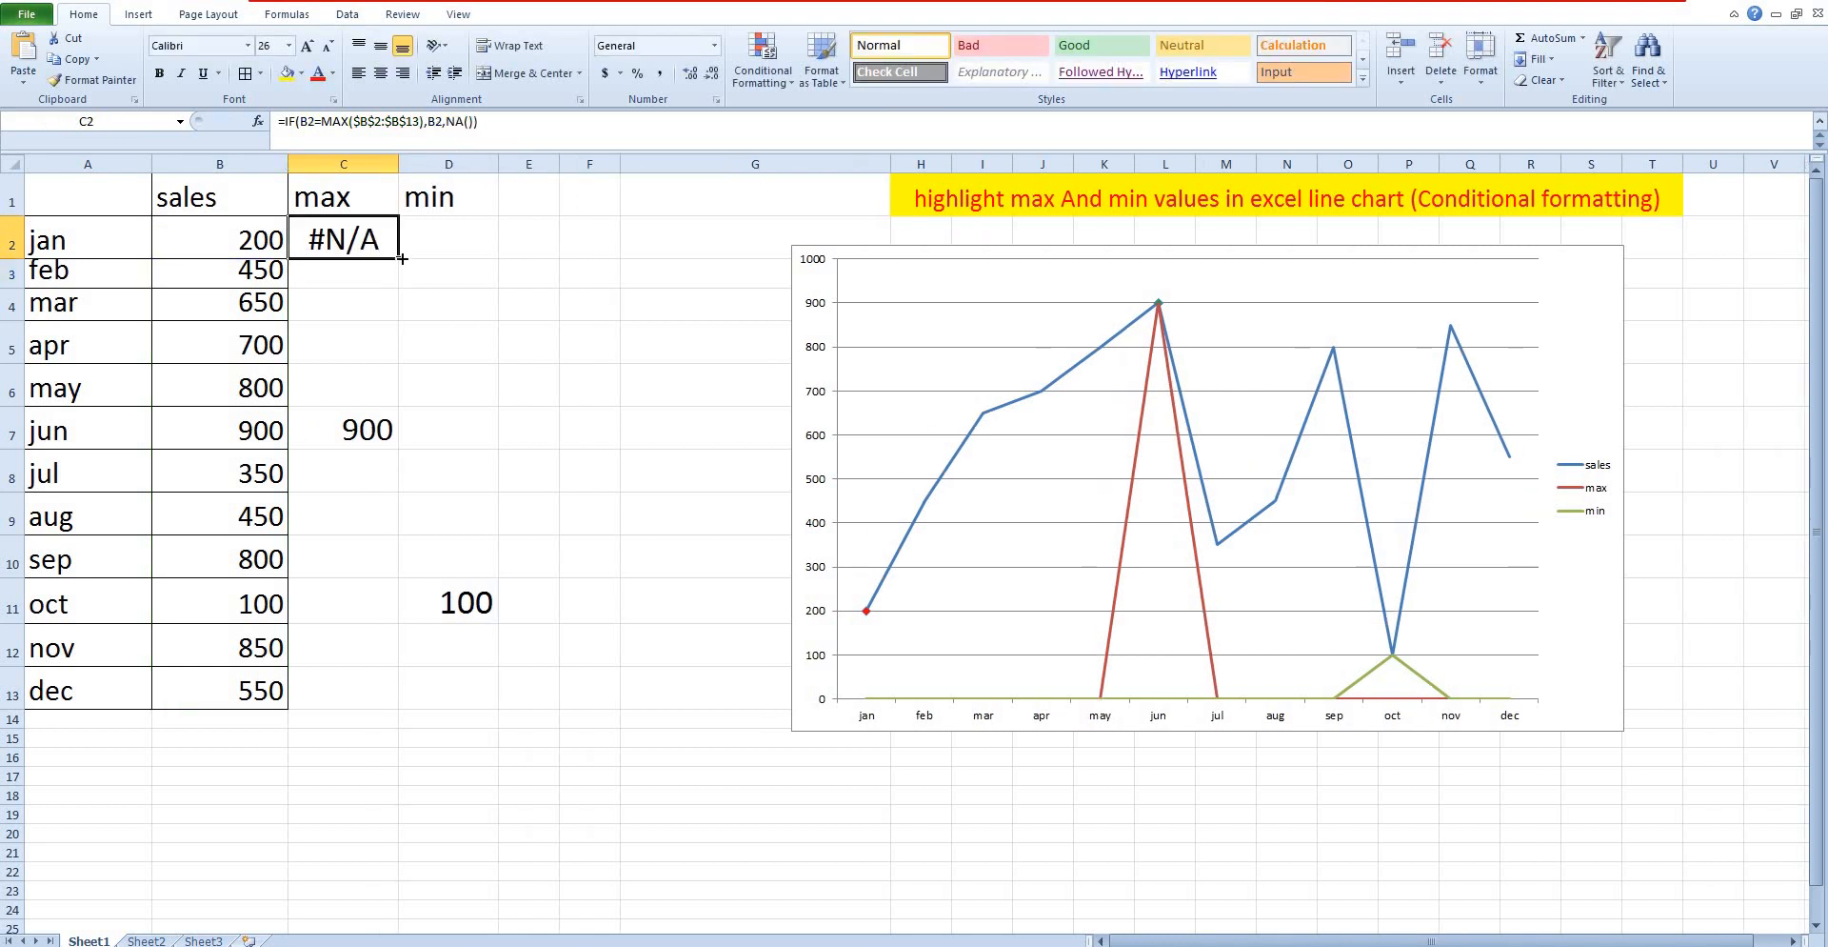
{"action": "left_click_drag", "start_coordinate": [402, 258], "coordinate": [400, 710]}
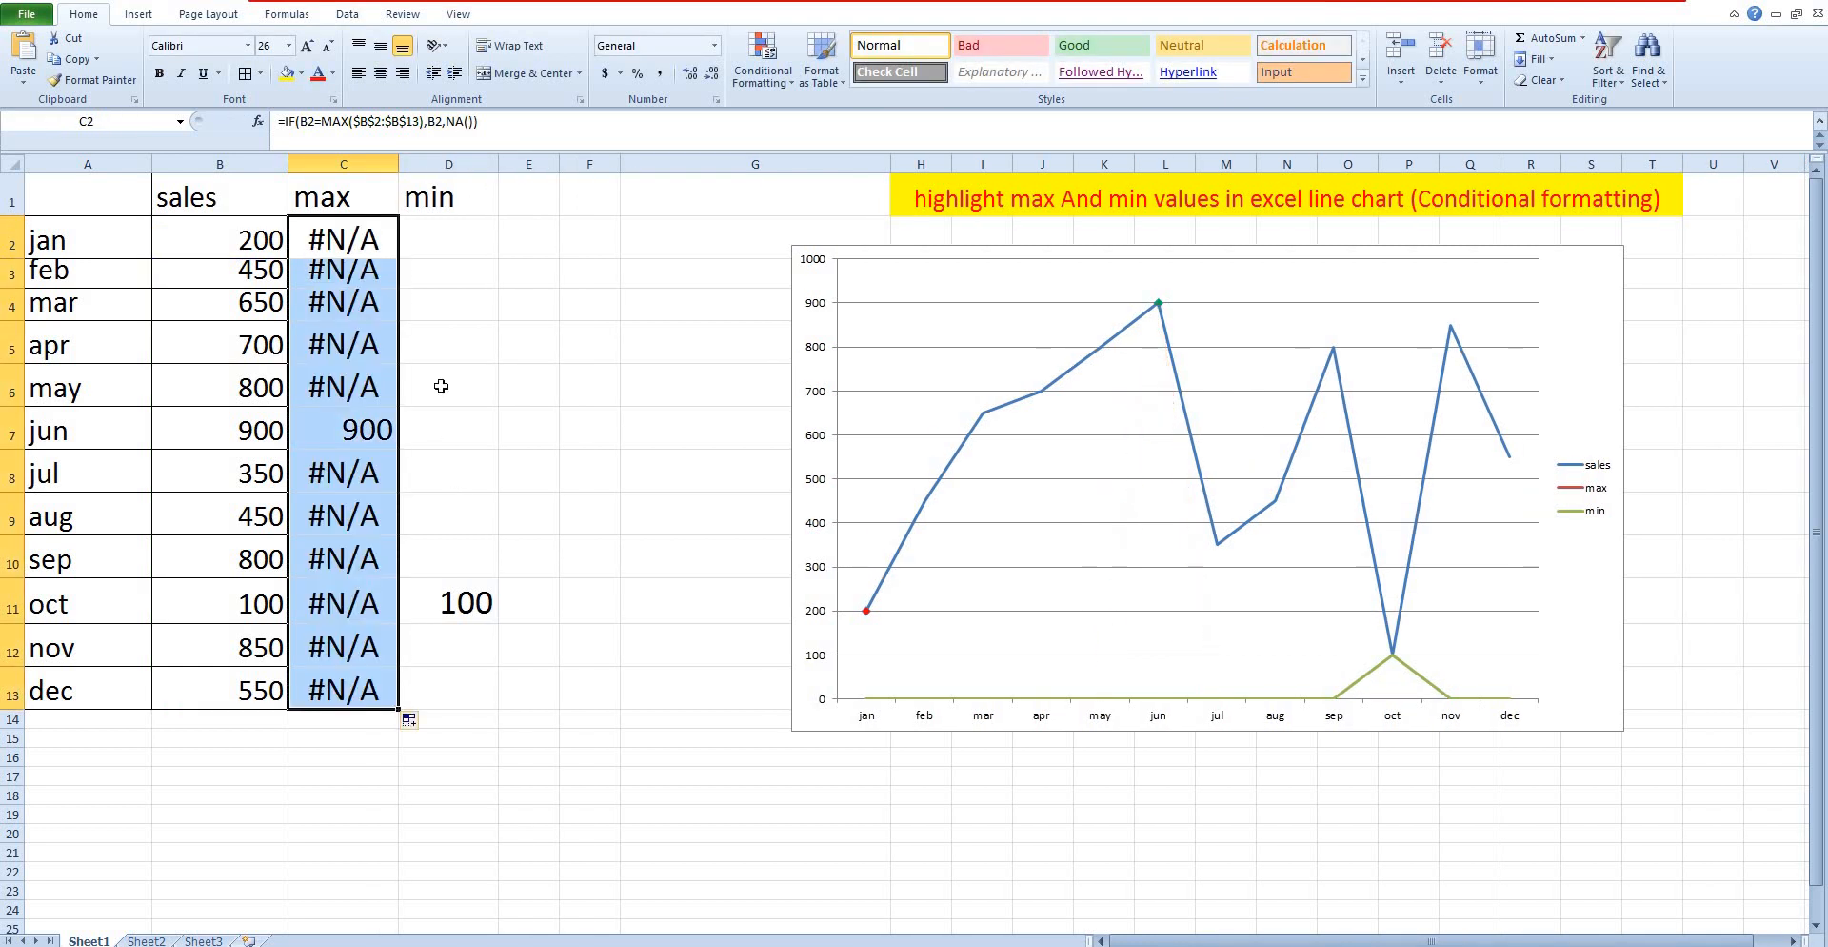
Replace the empty-text result in D2's formula with NA(), giving =IF(B2=MIN($B$2:$B$13),B2,NA())
{"action": "left_click", "coordinate": [472, 222]}
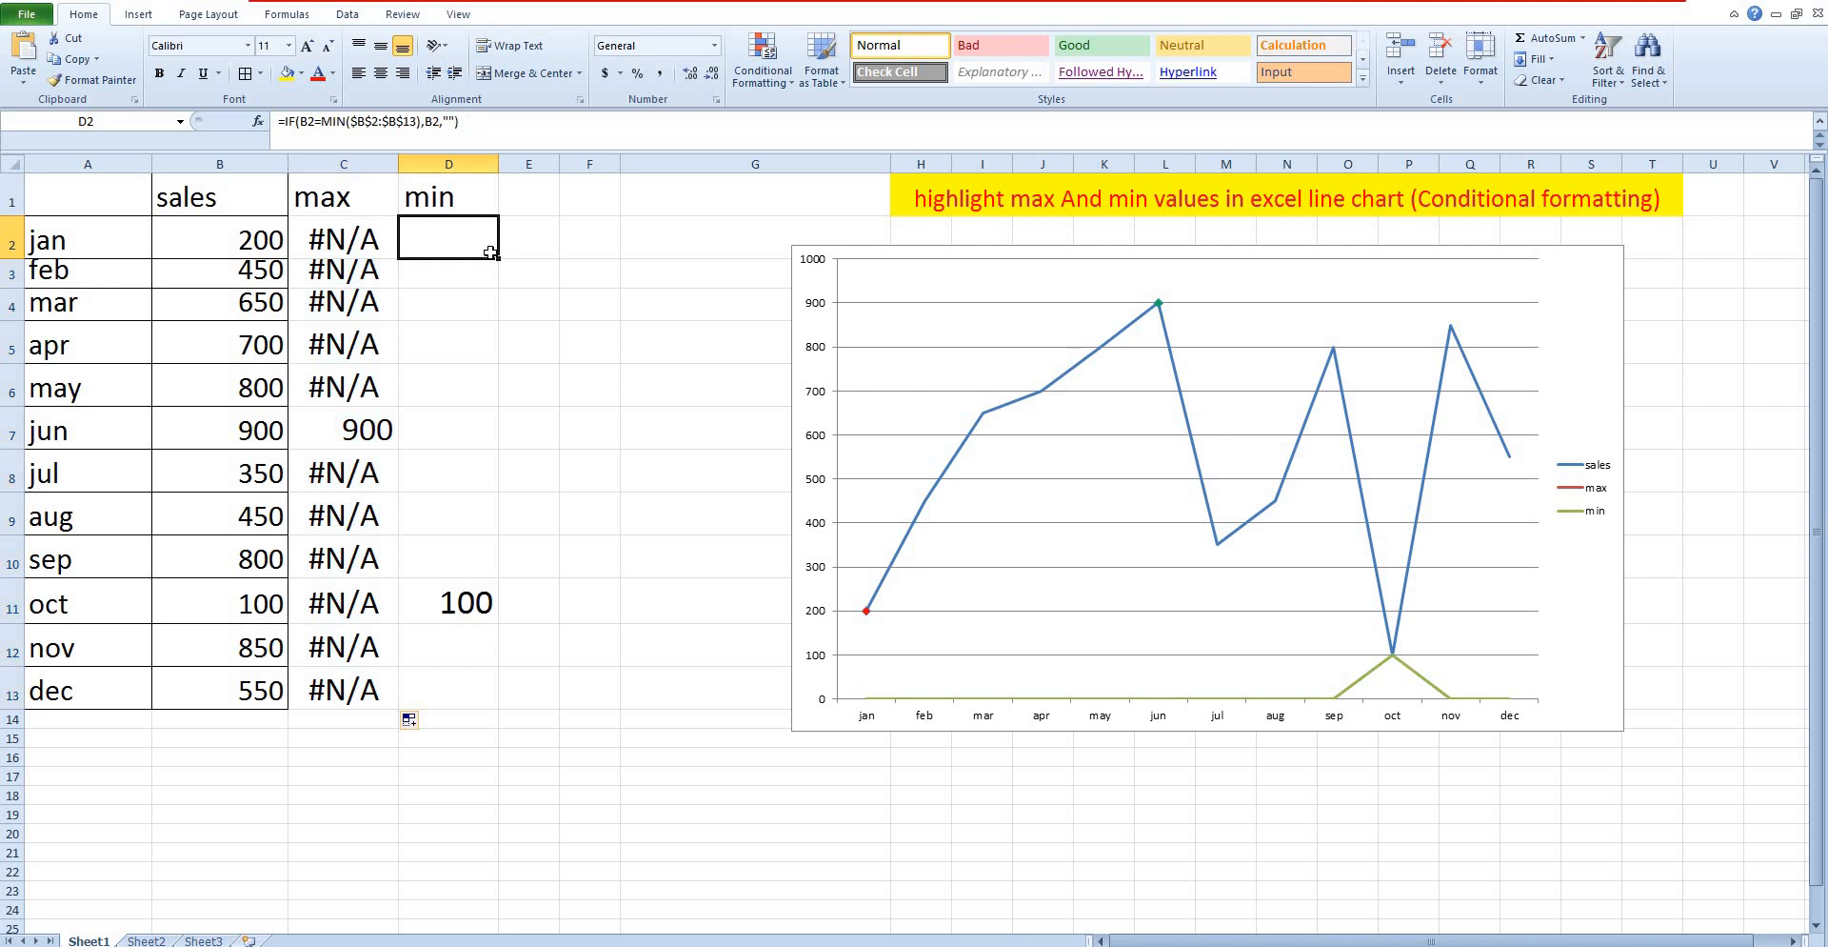
{"action": "left_click", "coordinate": [455, 118]}
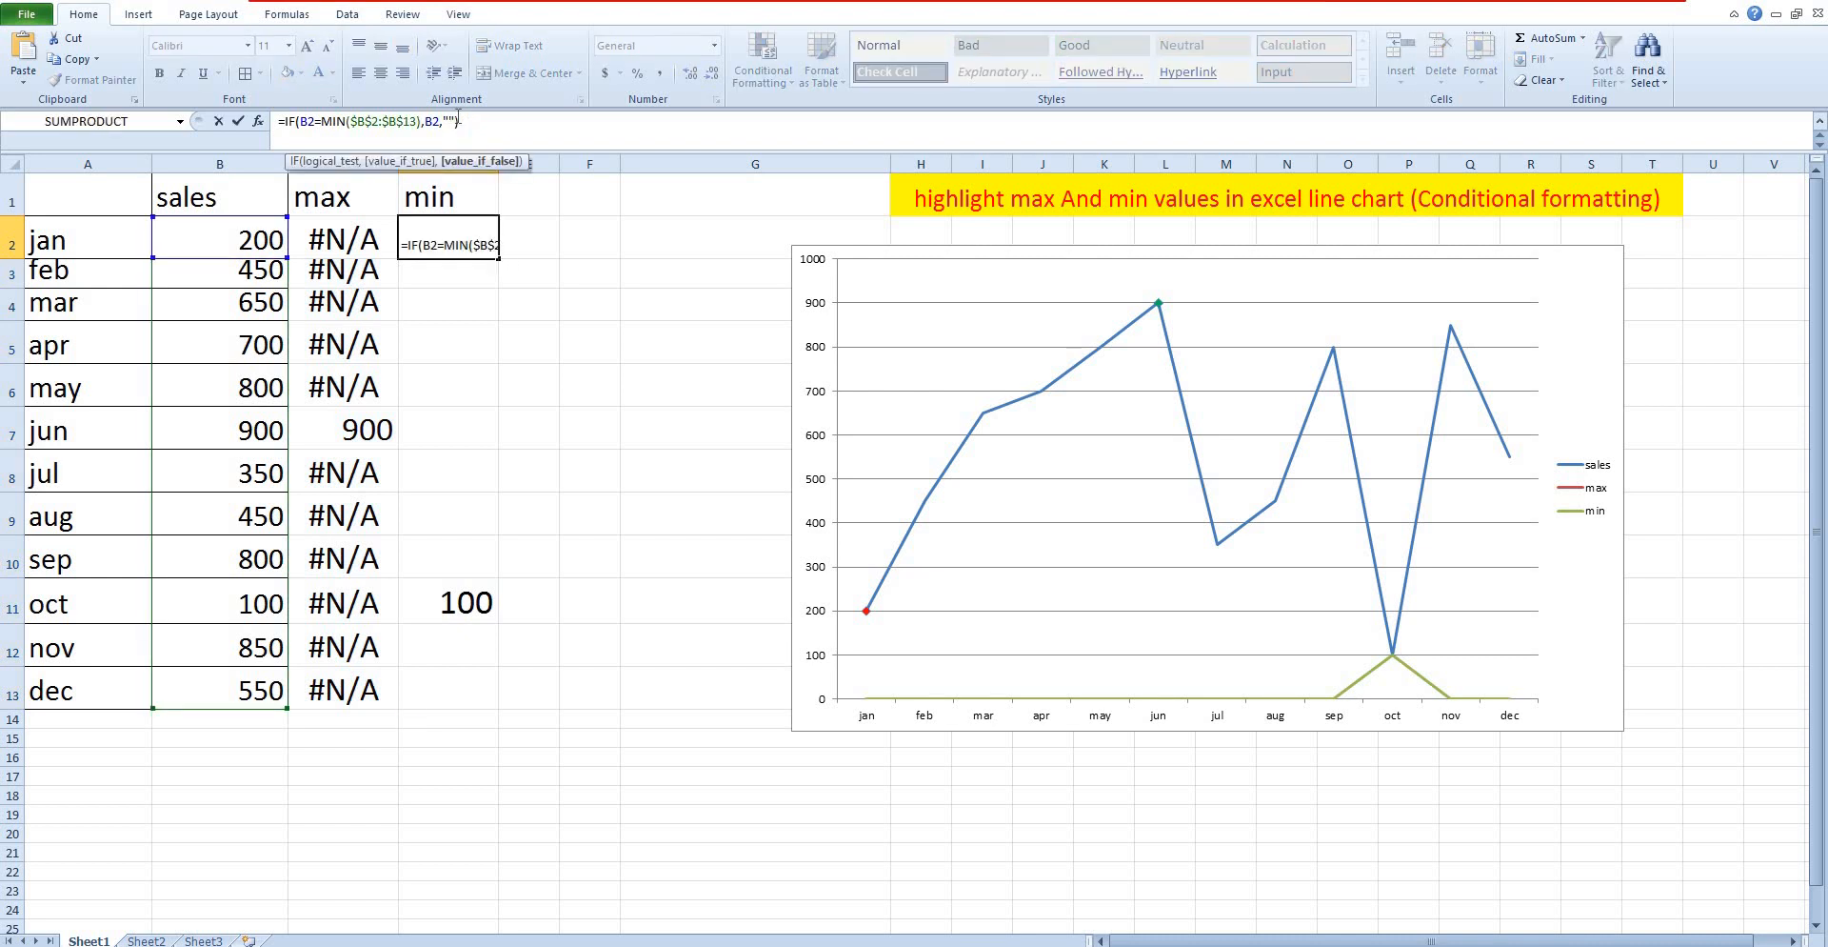
{"action": "key", "text": "BackSpace"}
{"action": "key", "text": "BackSpace"}
{"action": "type", "text": "NA"}
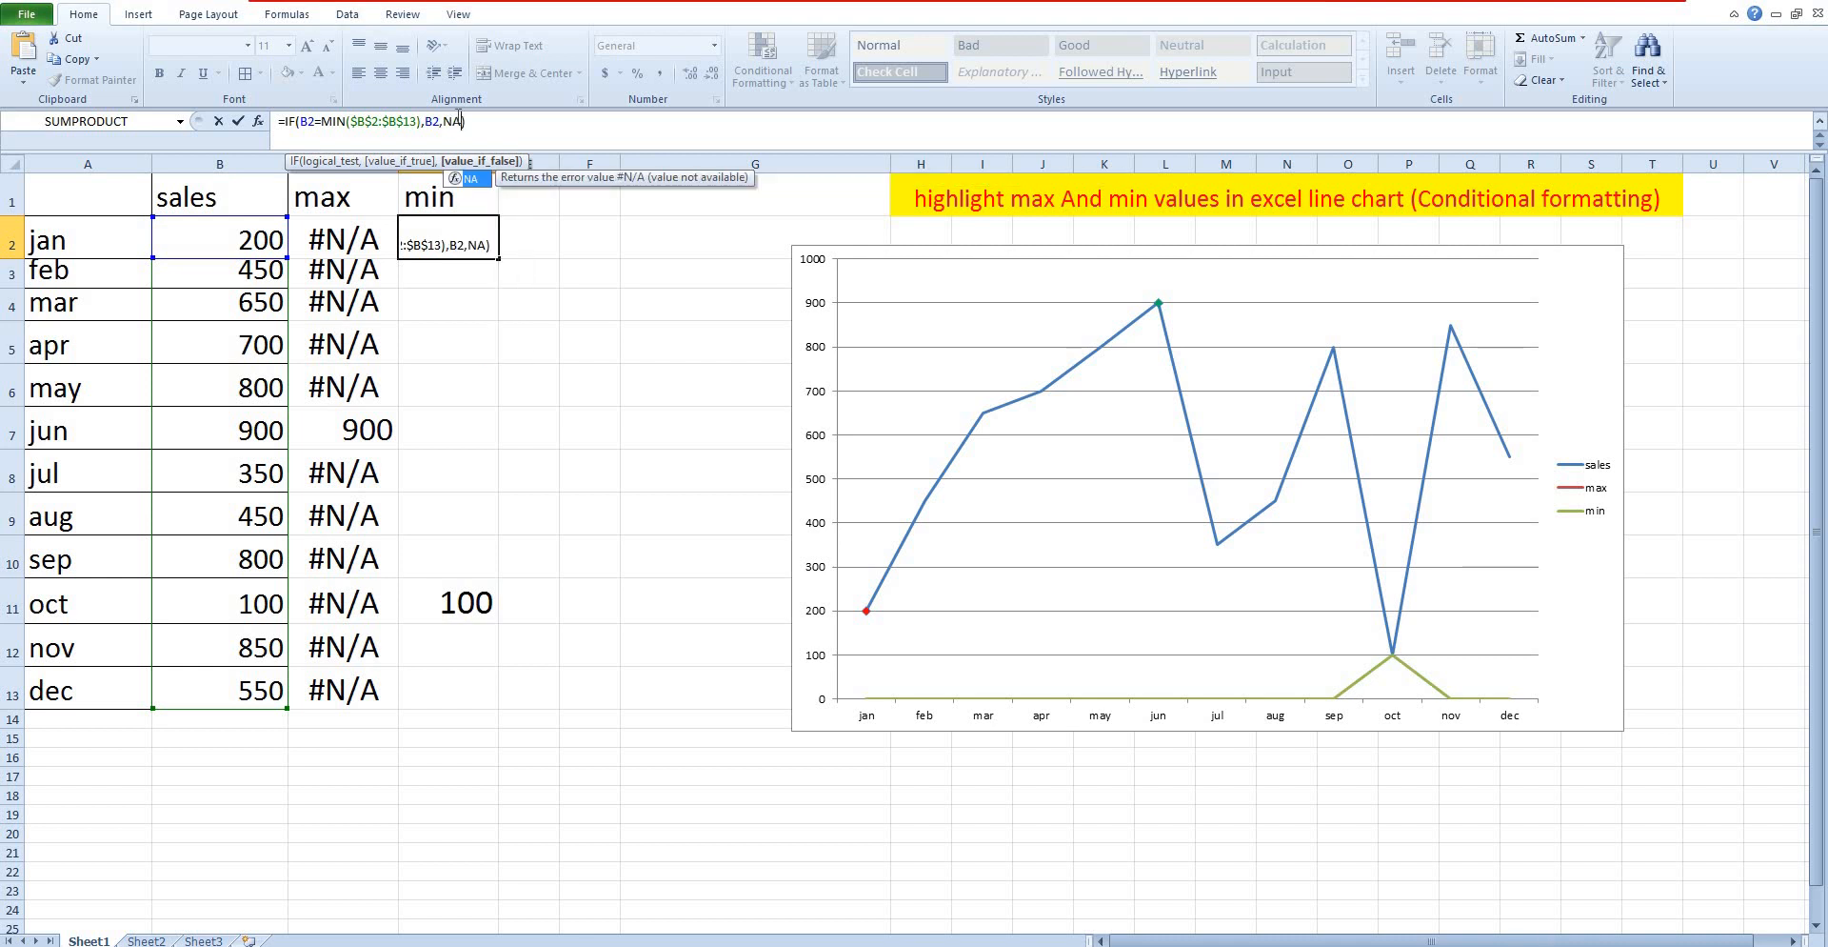
{"action": "type", "text": "()"}
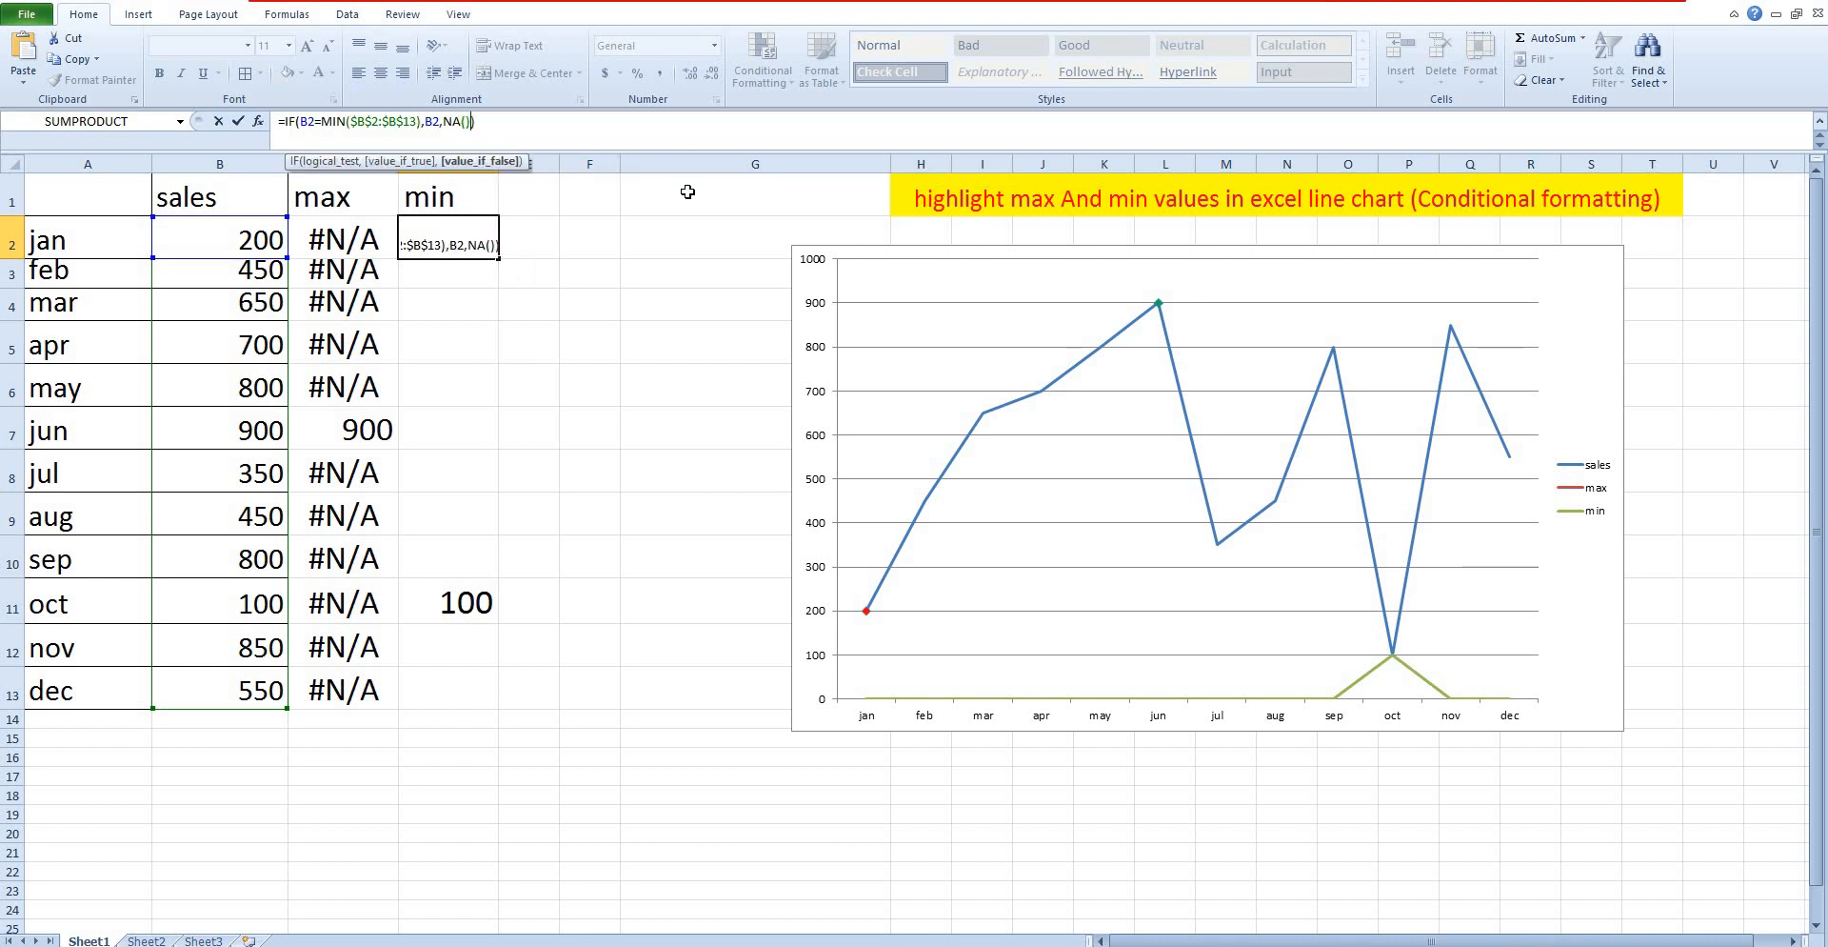
{"action": "key", "text": "Return"}
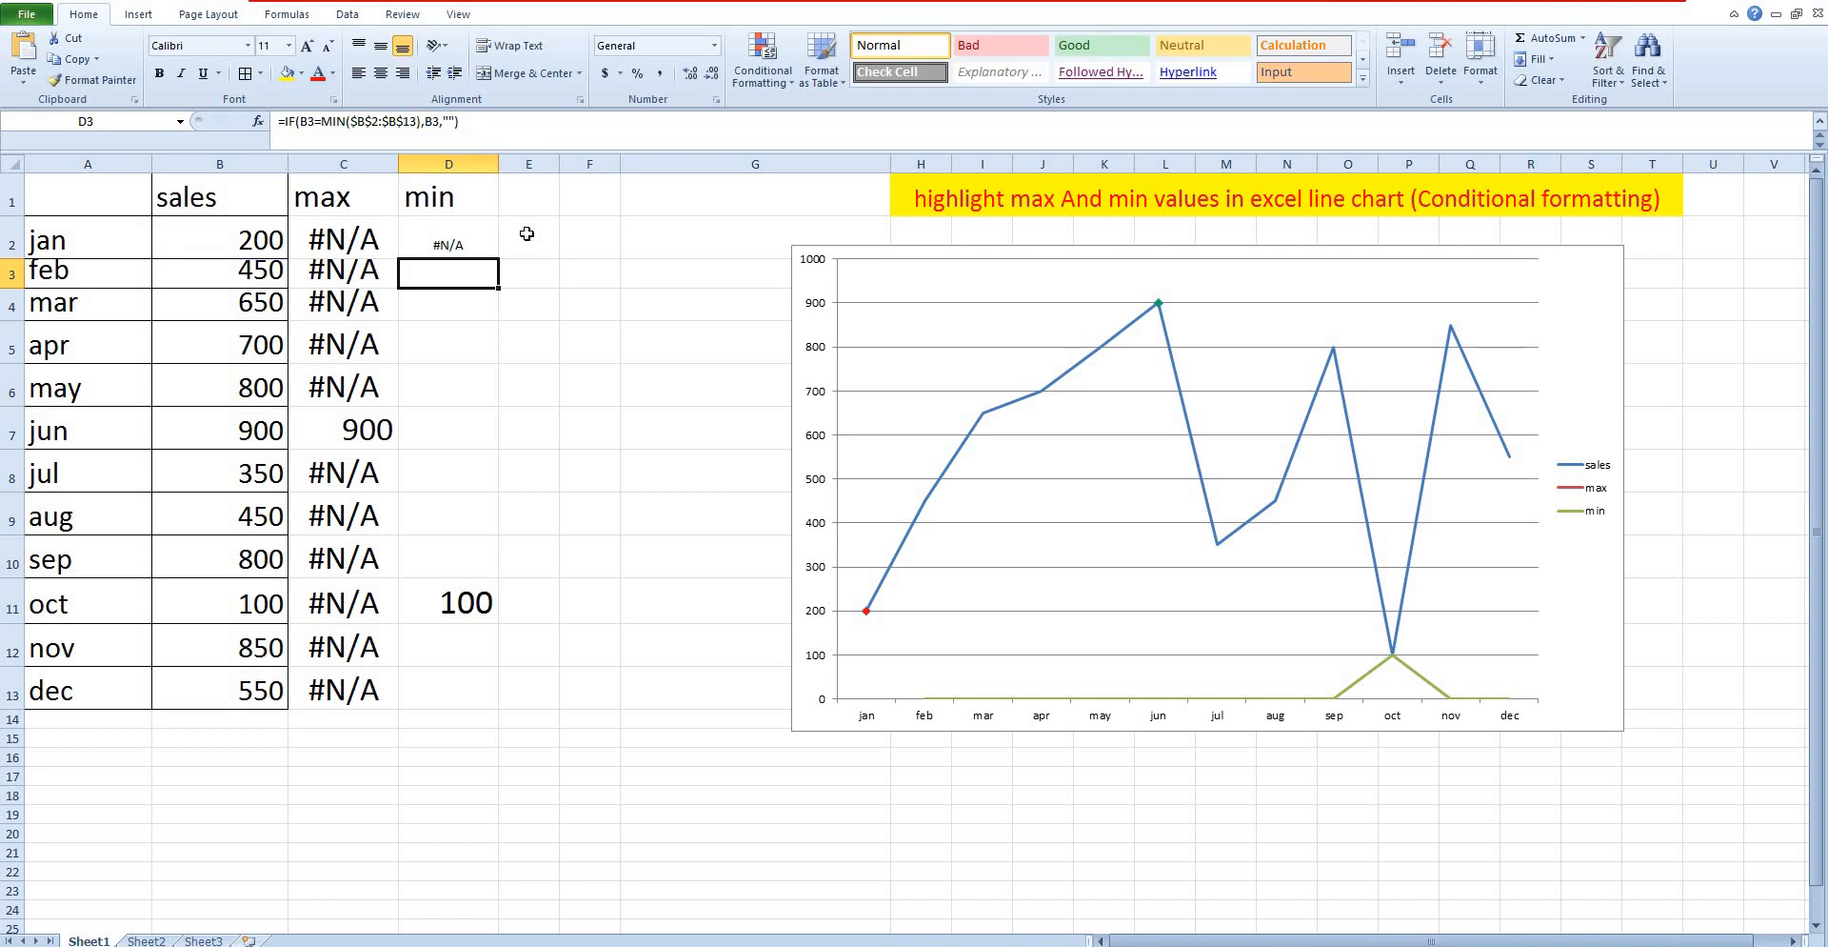
Increase D2's font size to 20 and fill the updated min formula down to D13
{"action": "left_click", "coordinate": [447, 249]}
{"action": "left_click", "coordinate": [307, 47]}
{"action": "left_click", "coordinate": [307, 46]}
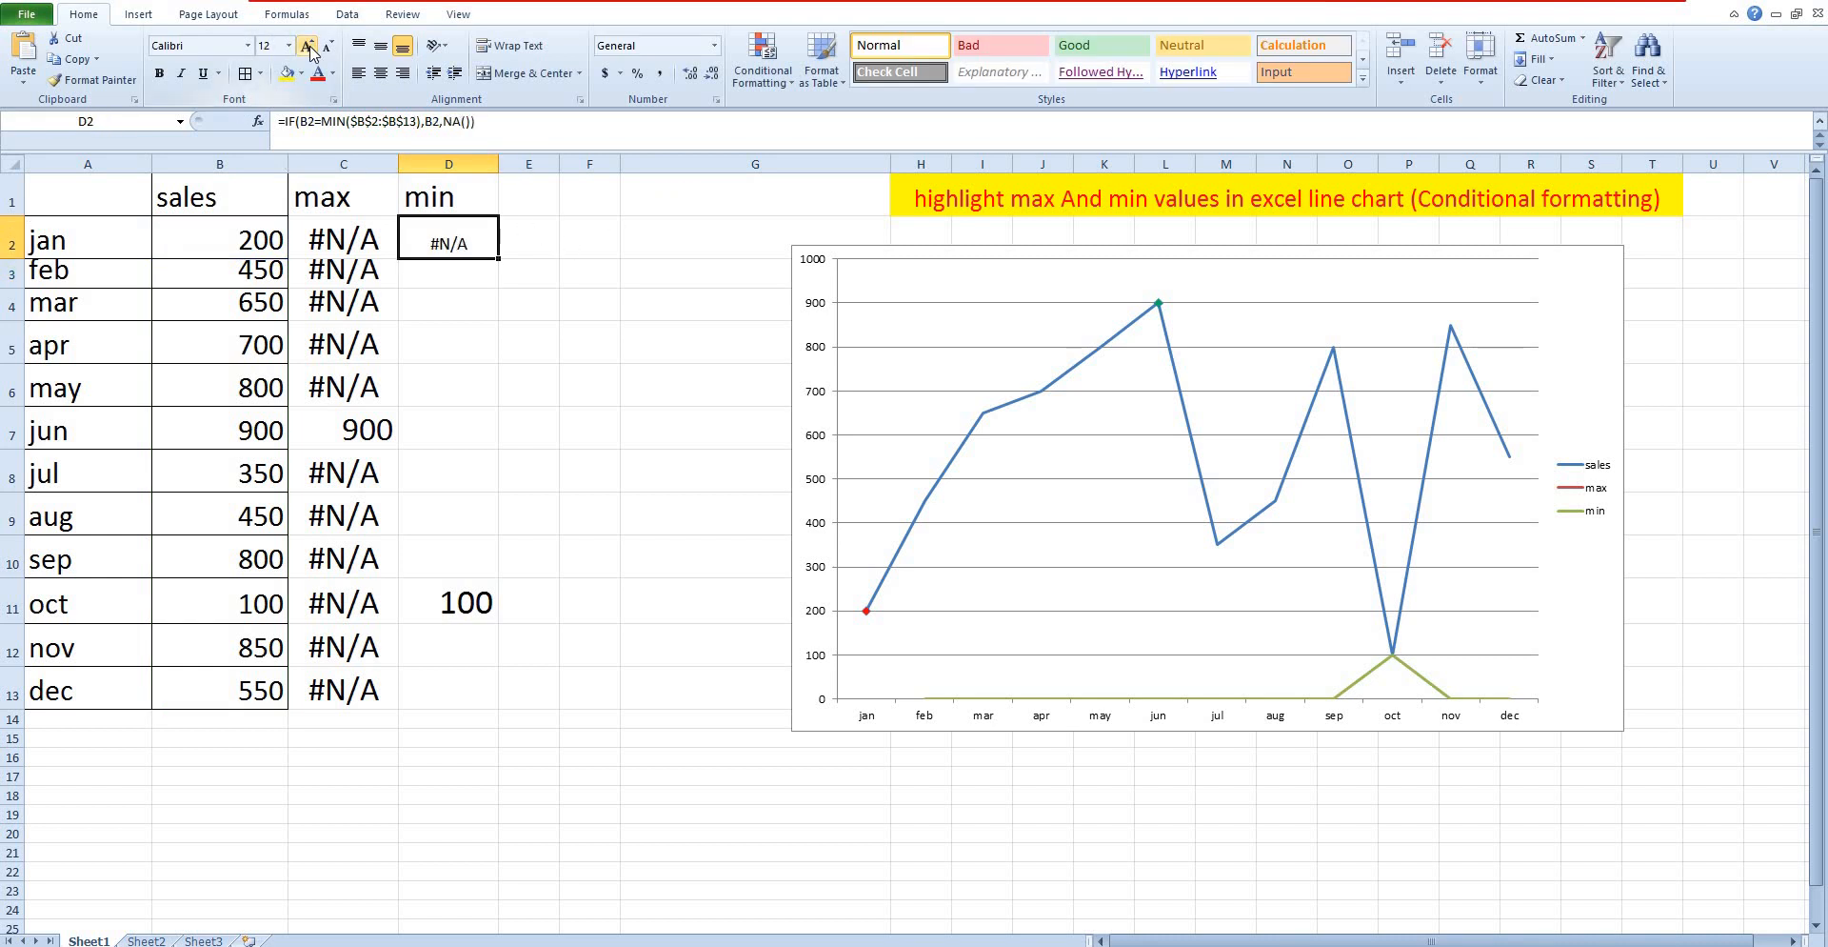
{"action": "left_click", "coordinate": [308, 46]}
{"action": "left_click", "coordinate": [308, 47]}
{"action": "left_click", "coordinate": [308, 47]}
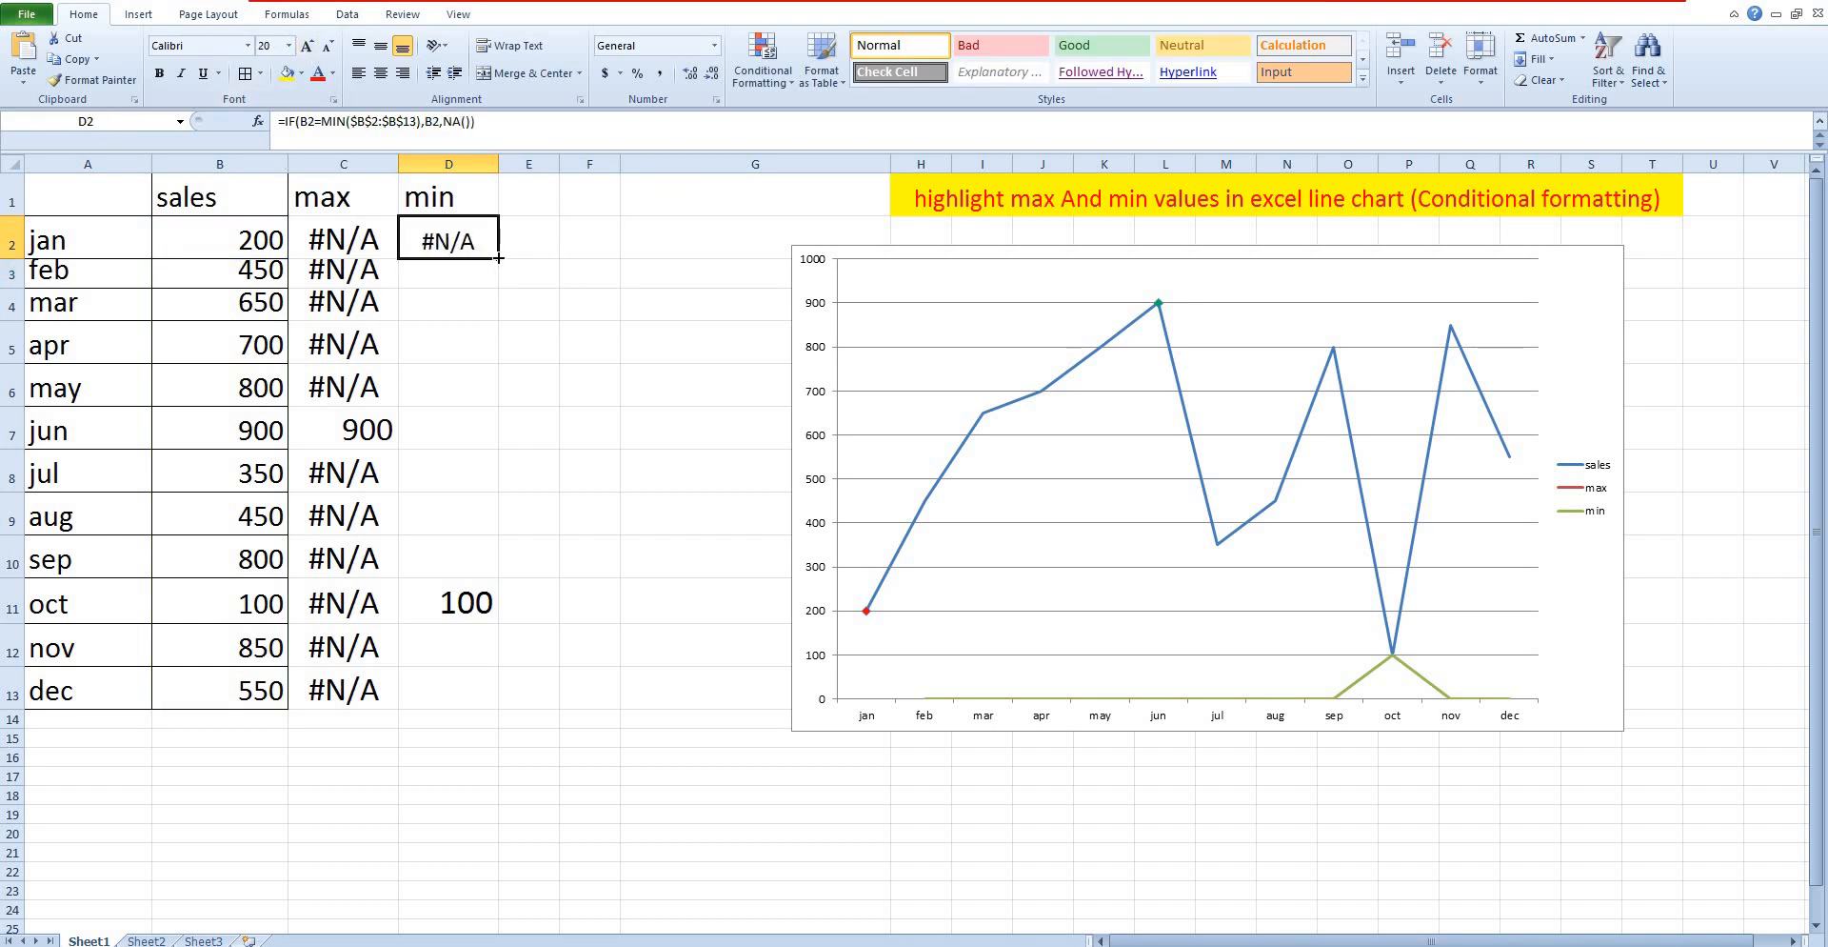
{"action": "left_click_drag", "start_coordinate": [498, 276], "coordinate": [503, 694]}
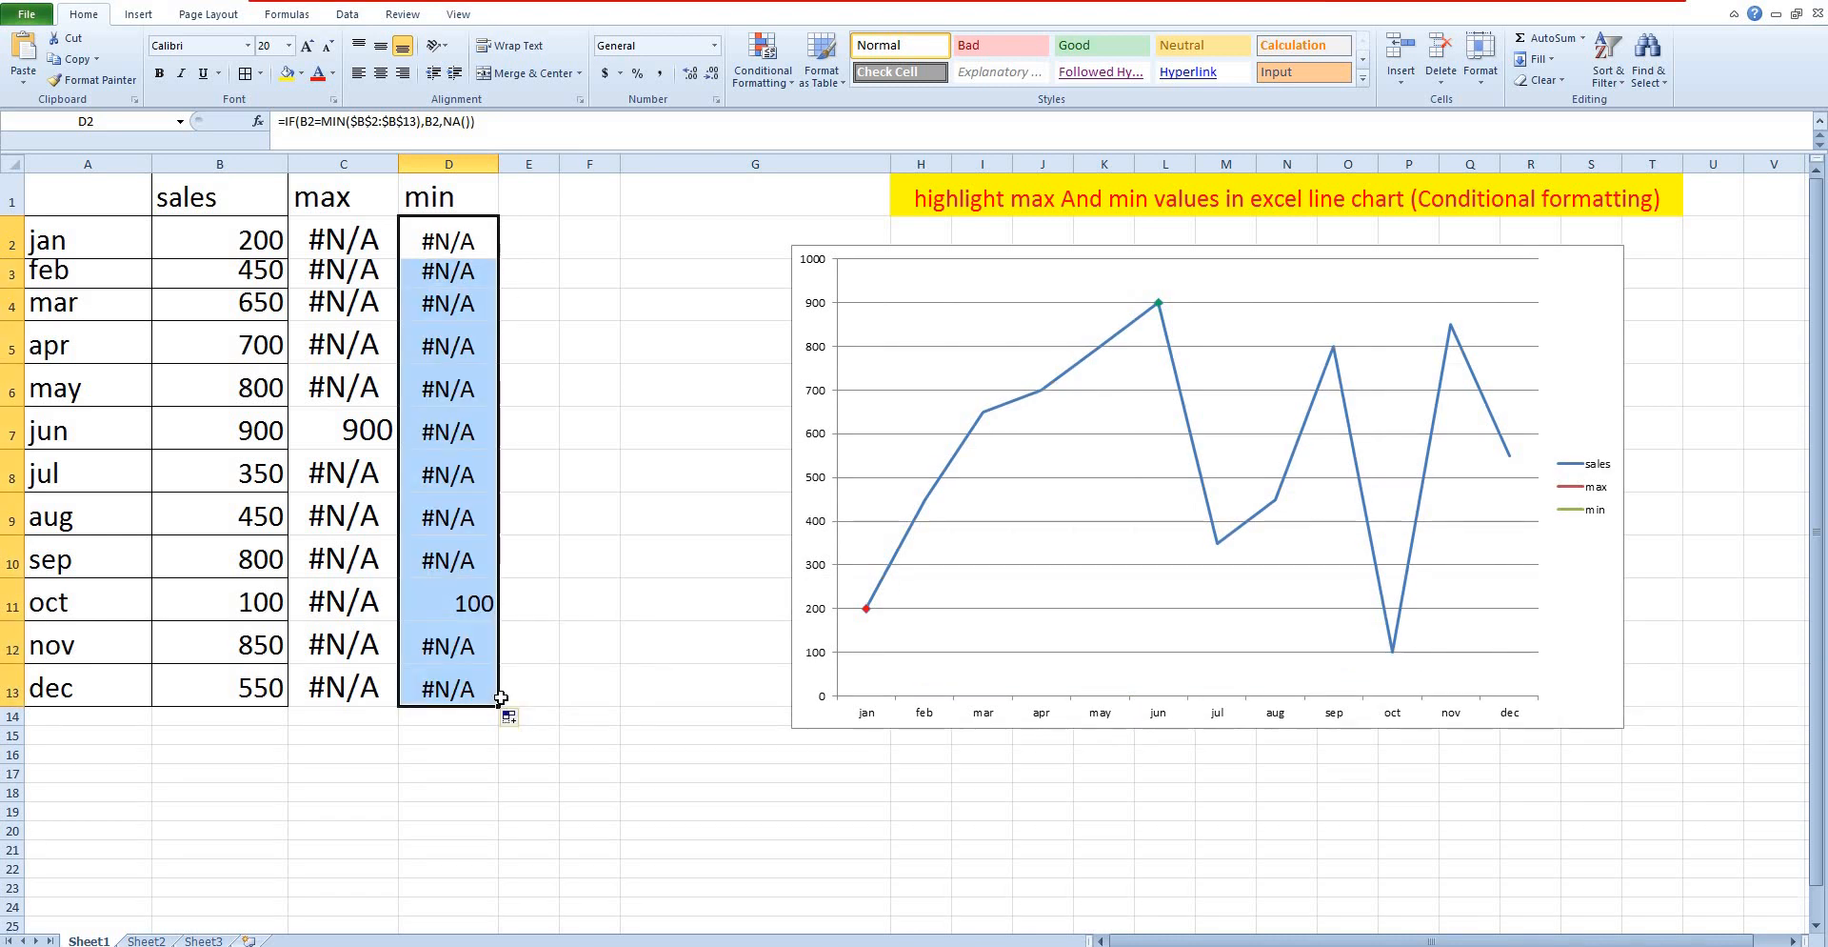
Give the chart's max series point at June a built-in square marker of size 15
{"action": "left_click", "coordinate": [1071, 479]}
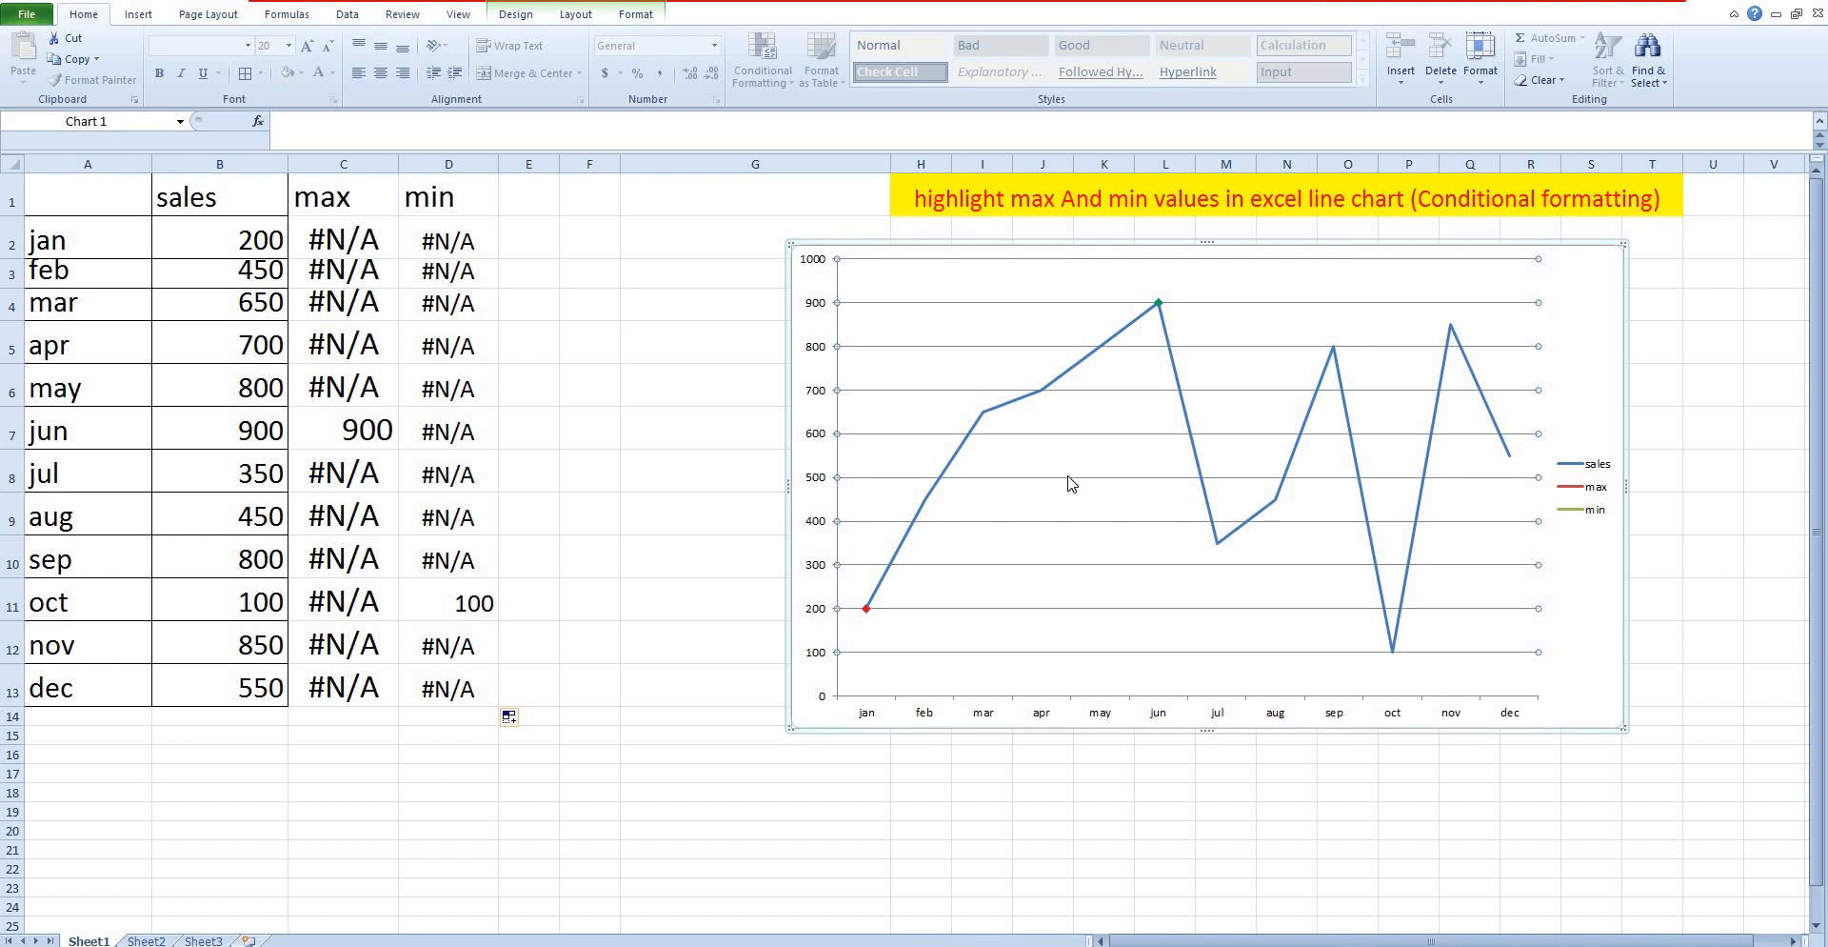
{"action": "left_click", "coordinate": [1073, 465]}
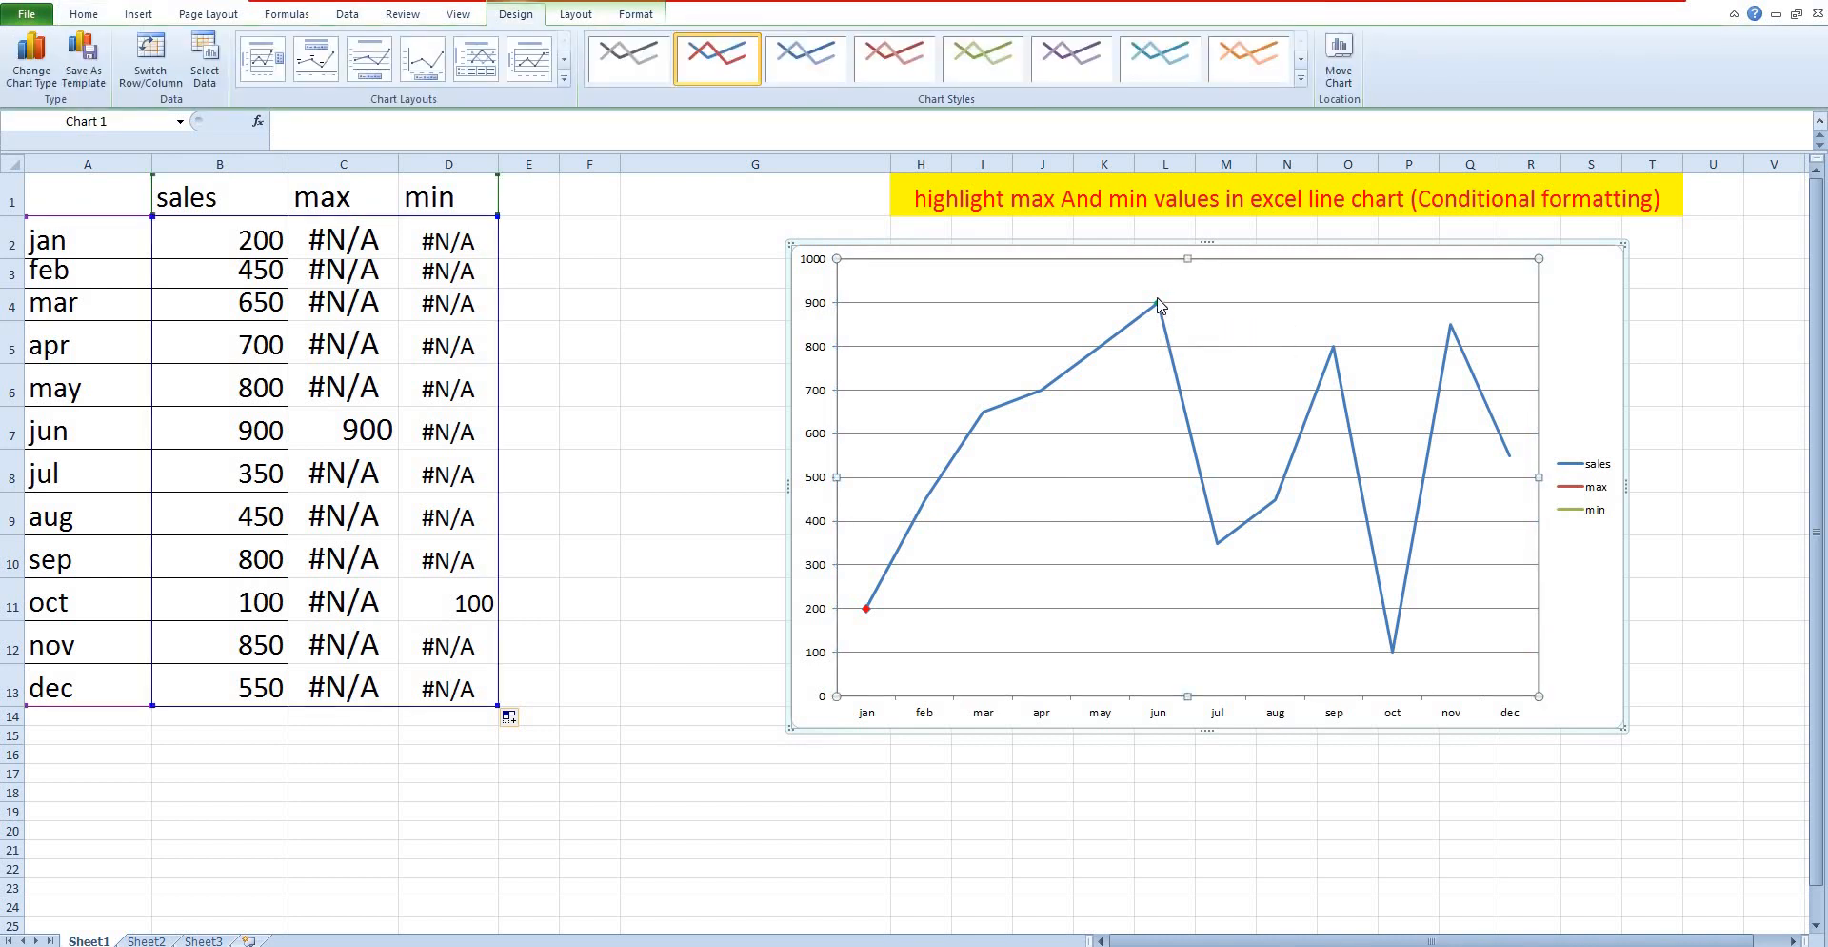
{"action": "double_click", "coordinate": [1158, 303]}
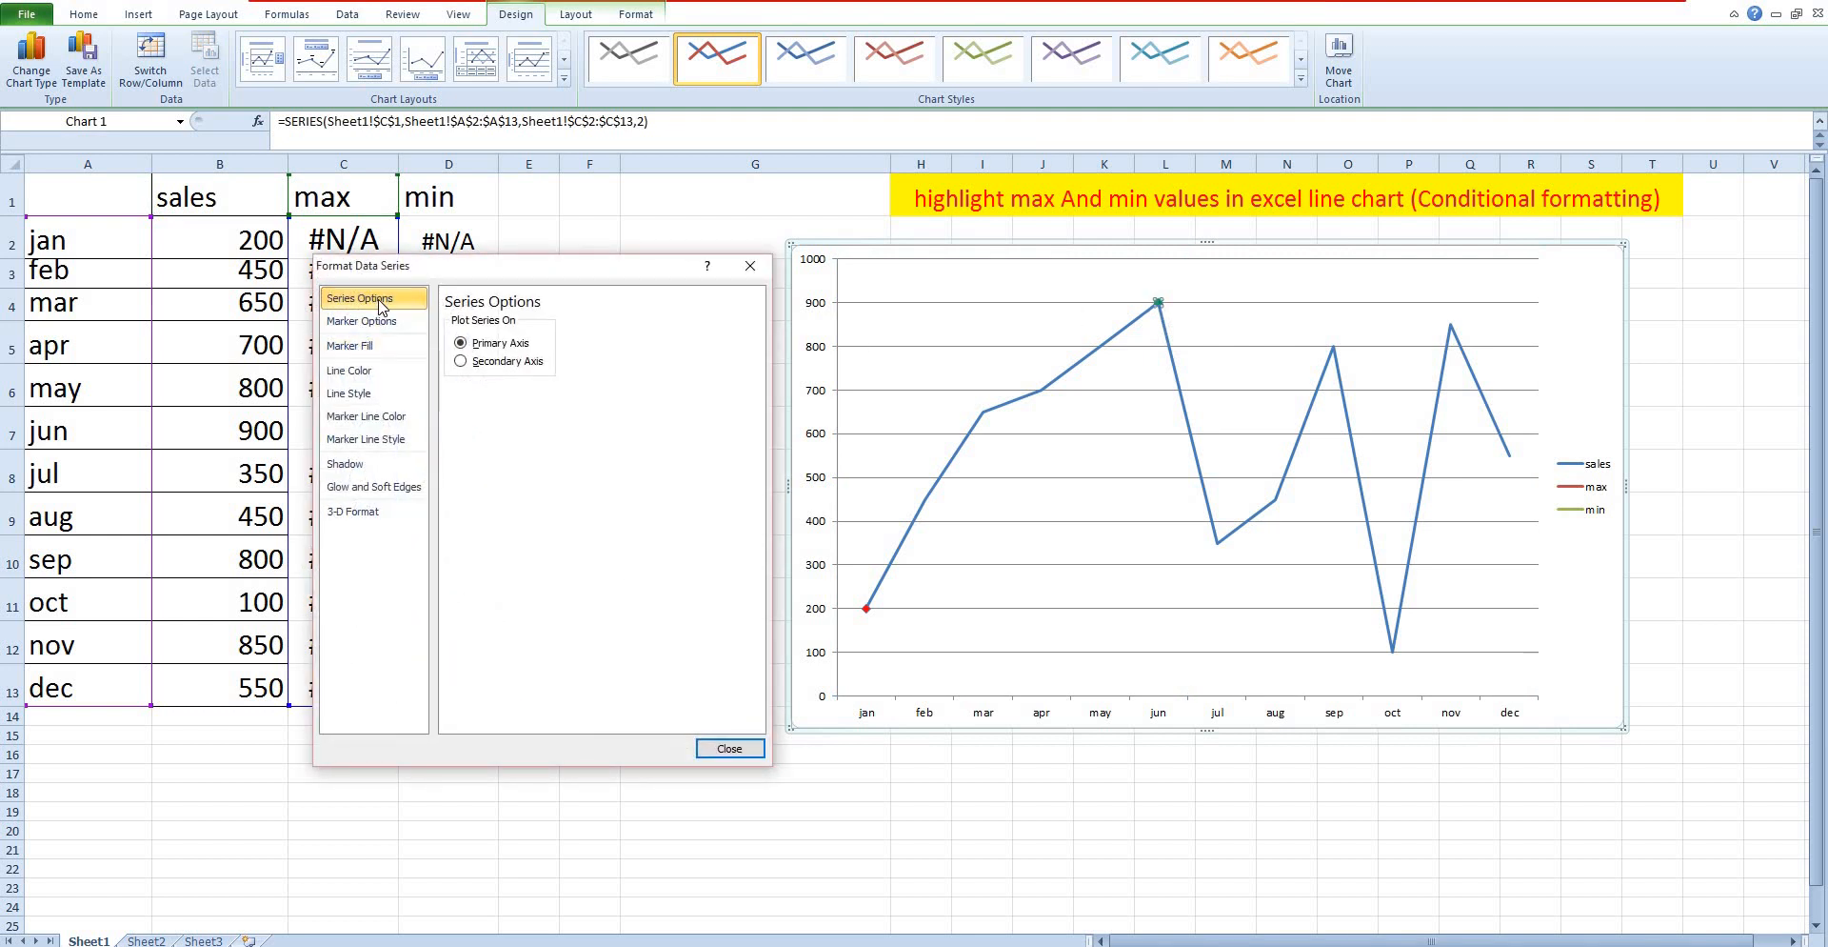
{"action": "left_click", "coordinate": [363, 323]}
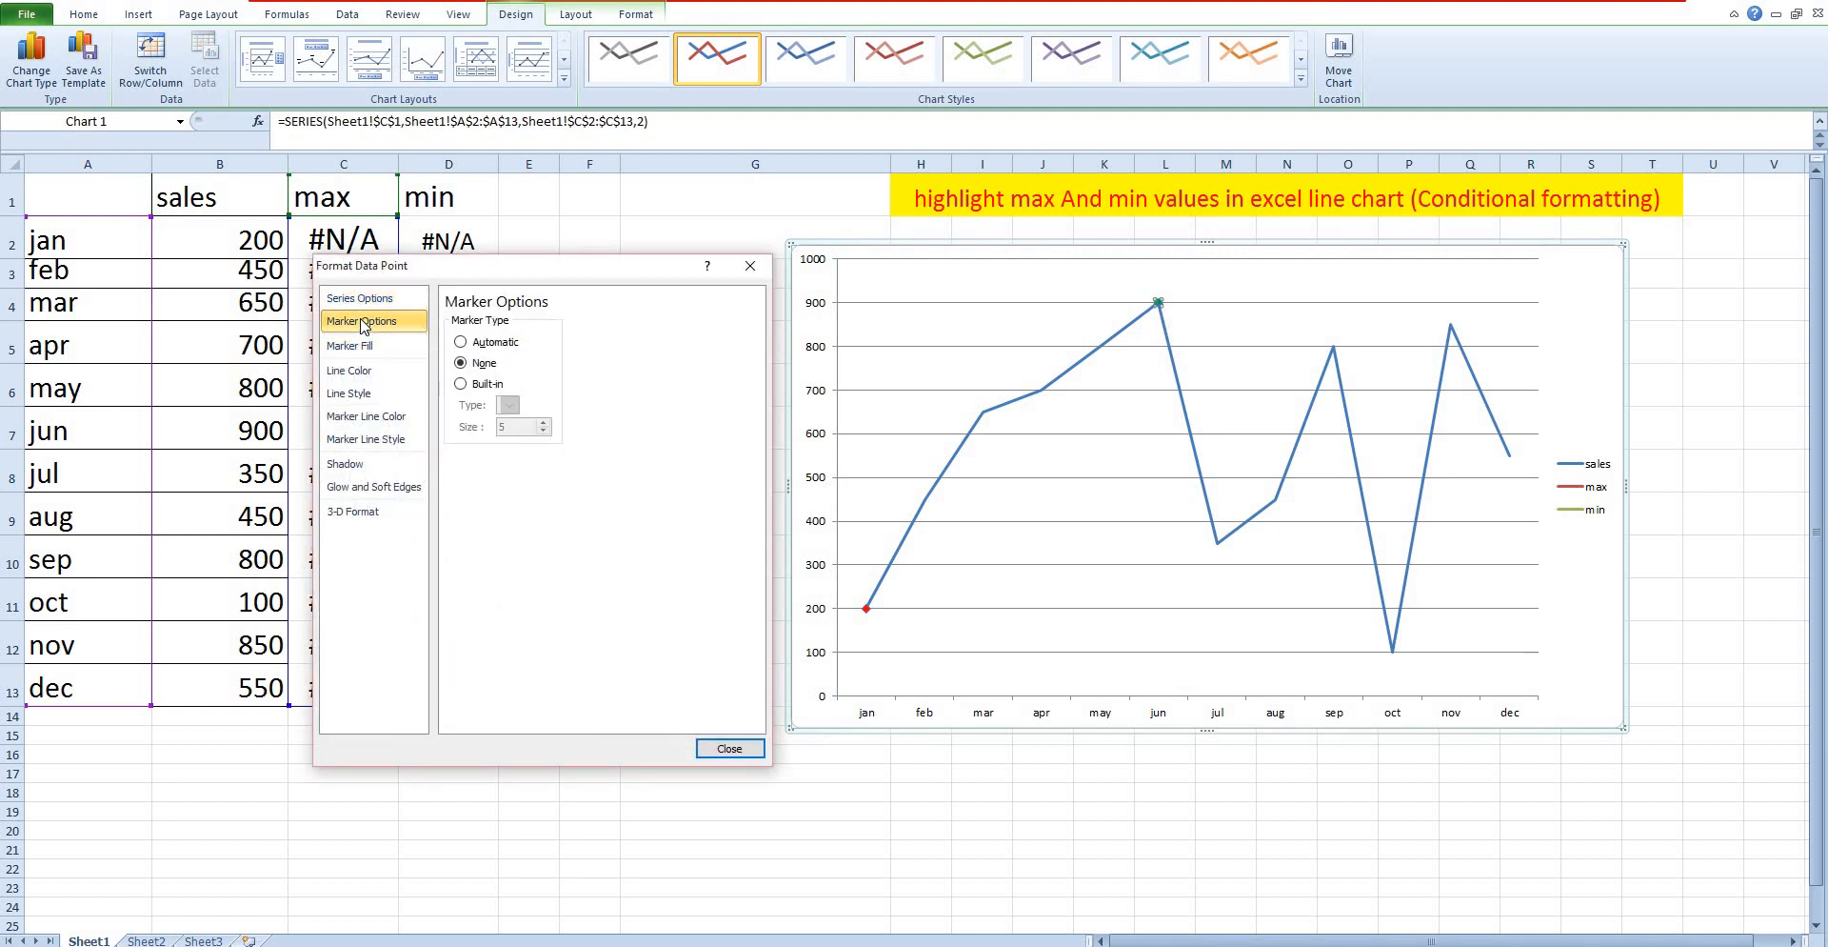
{"action": "left_click", "coordinate": [470, 344]}
{"action": "left_click", "coordinate": [482, 385]}
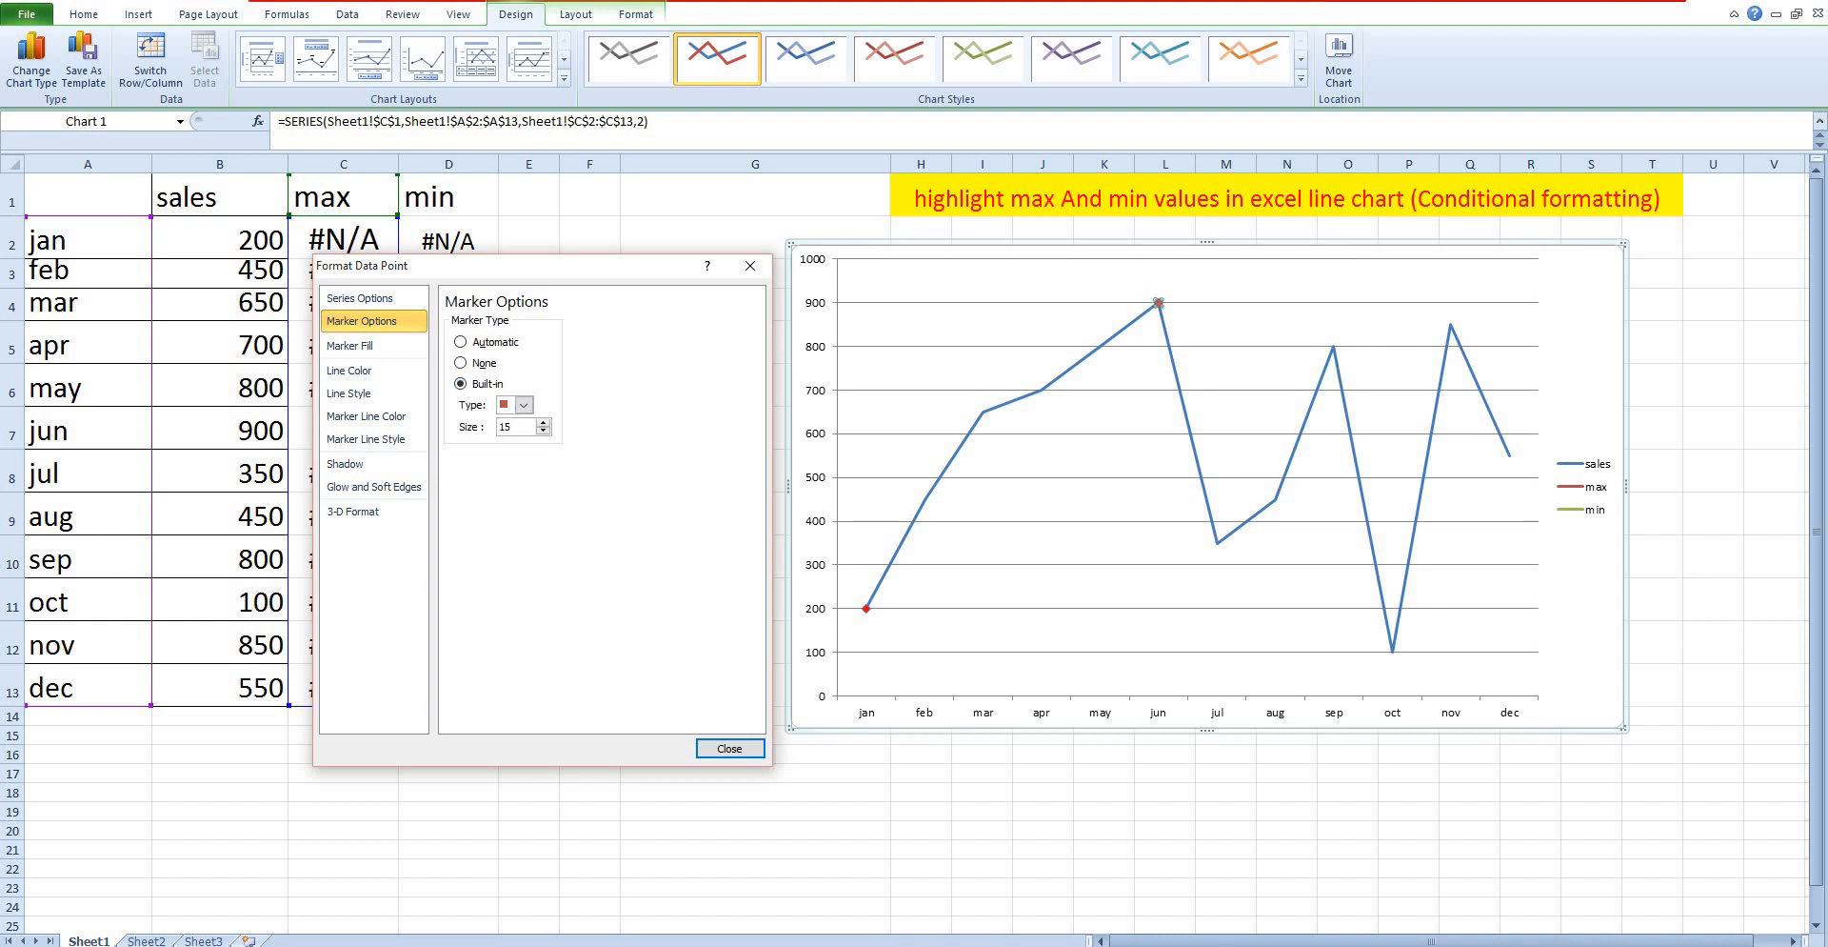
{"action": "left_click", "coordinate": [524, 404]}
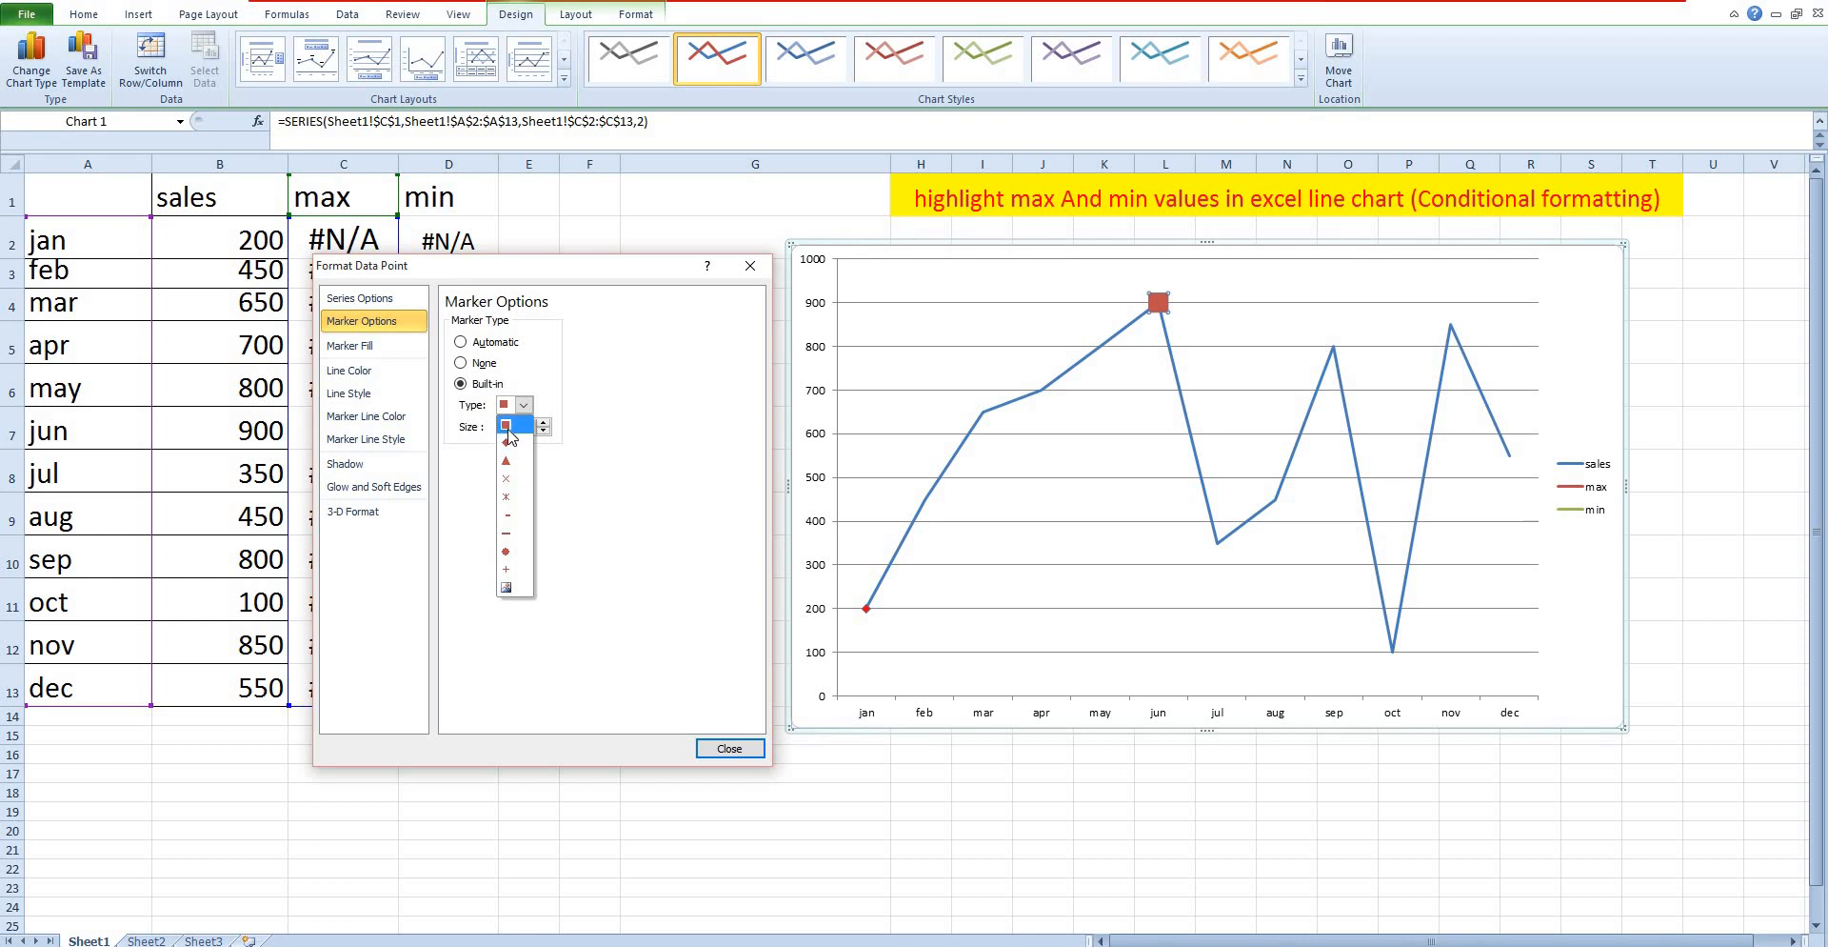
{"action": "left_click", "coordinate": [507, 426]}
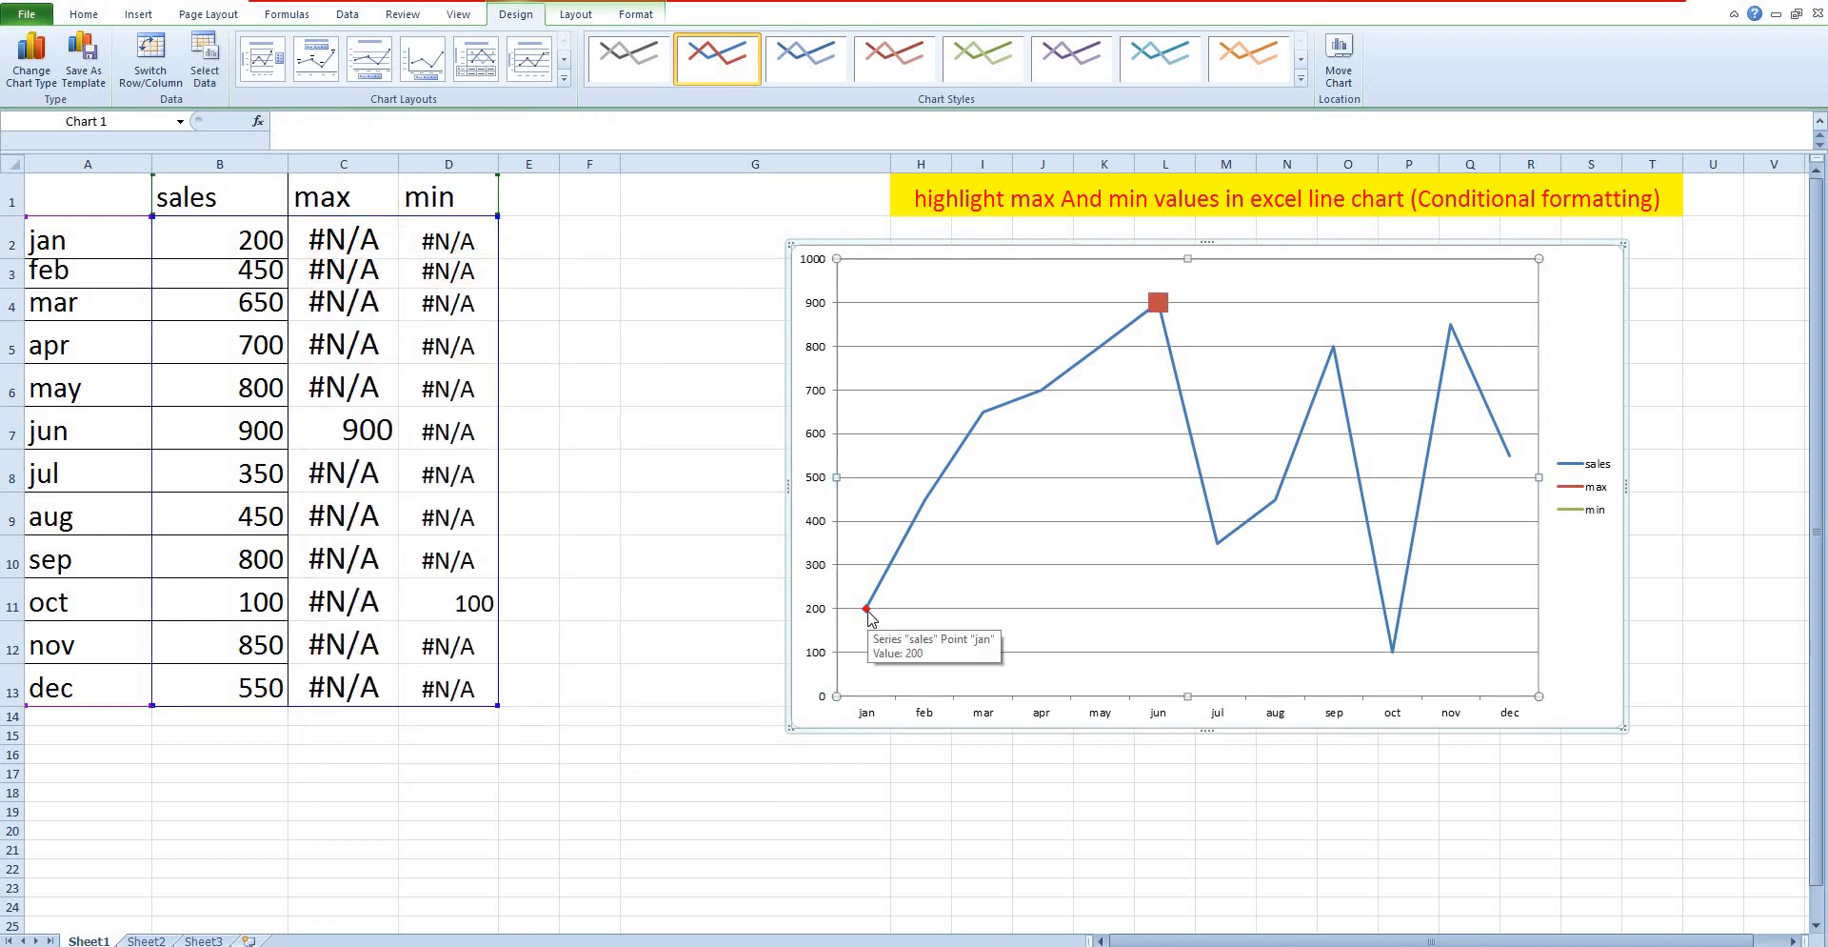
Give the chart's January sales point a built-in diamond marker of size 15
{"action": "double_click", "coordinate": [867, 610]}
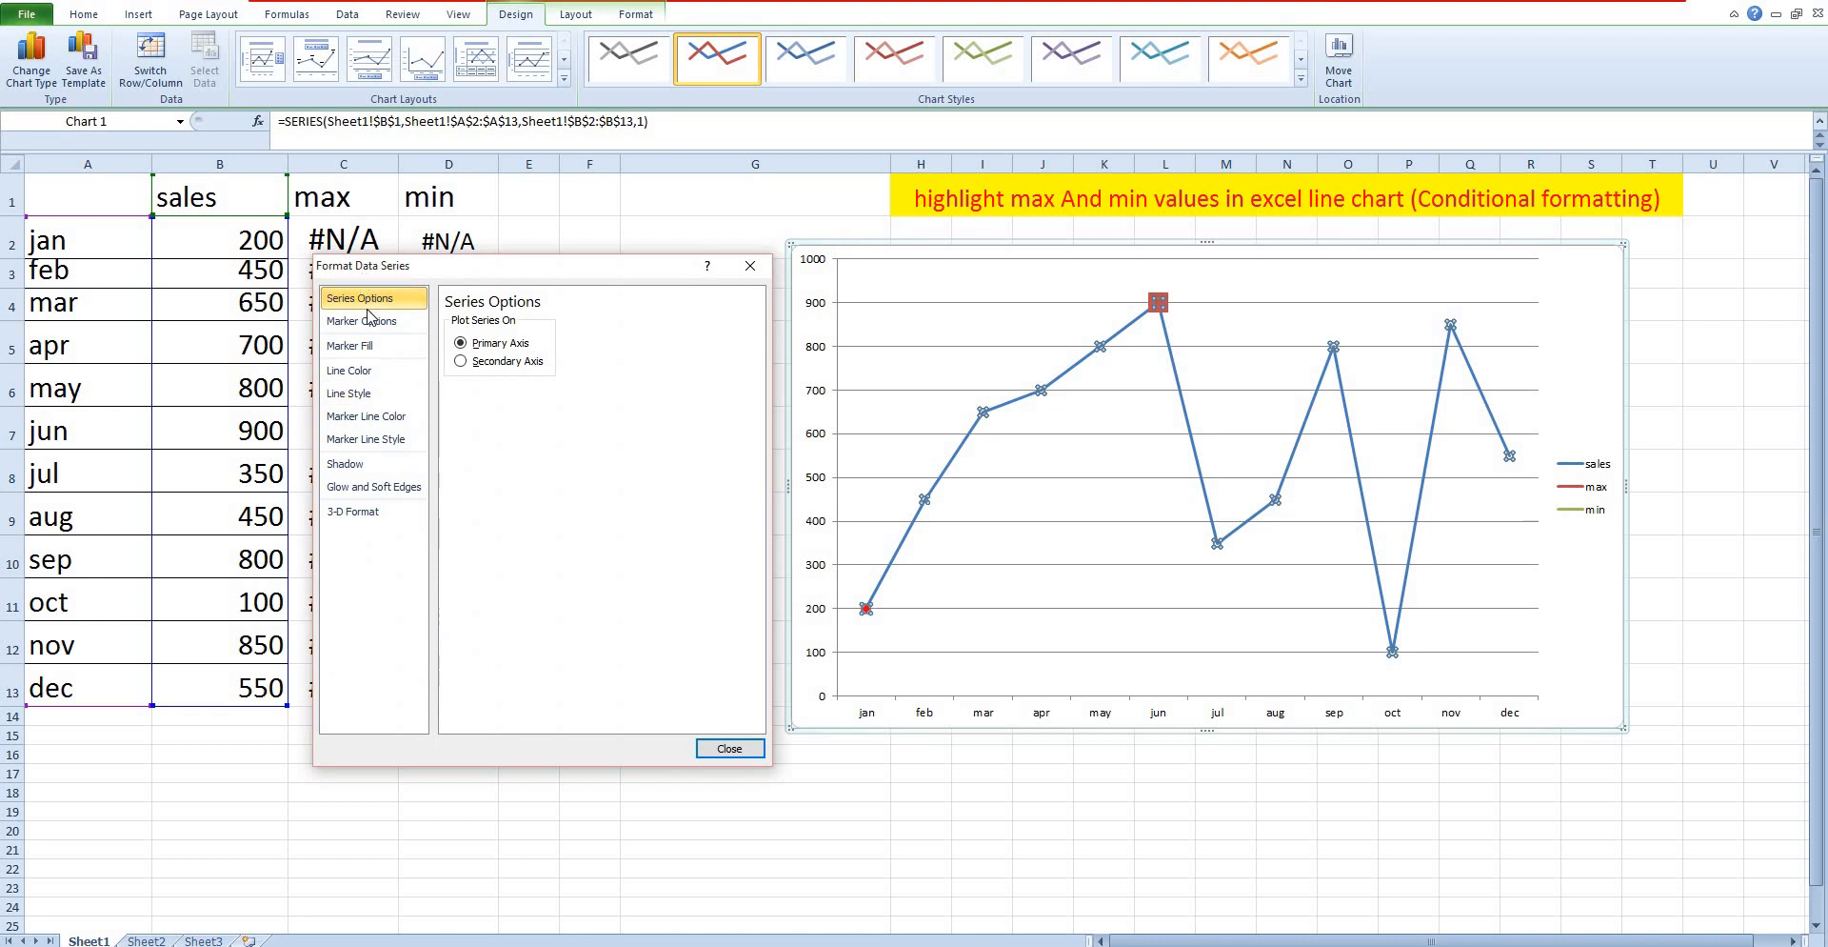
{"action": "left_click", "coordinate": [369, 319]}
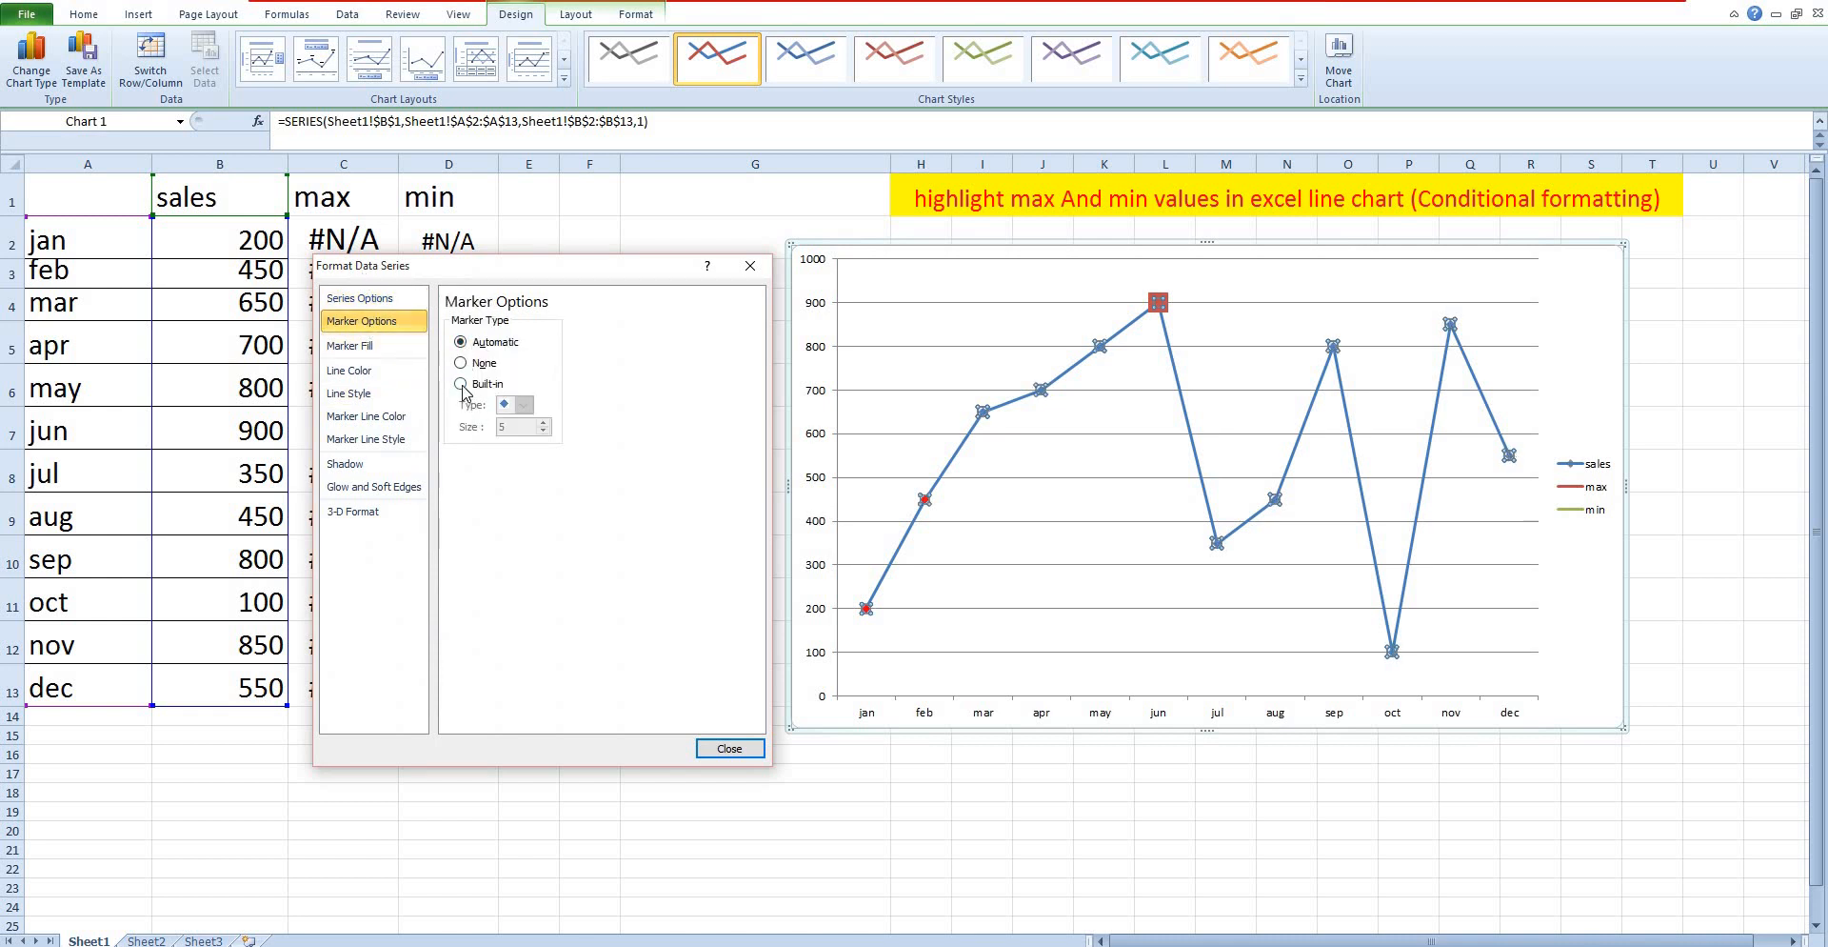
{"action": "left_click", "coordinate": [462, 384]}
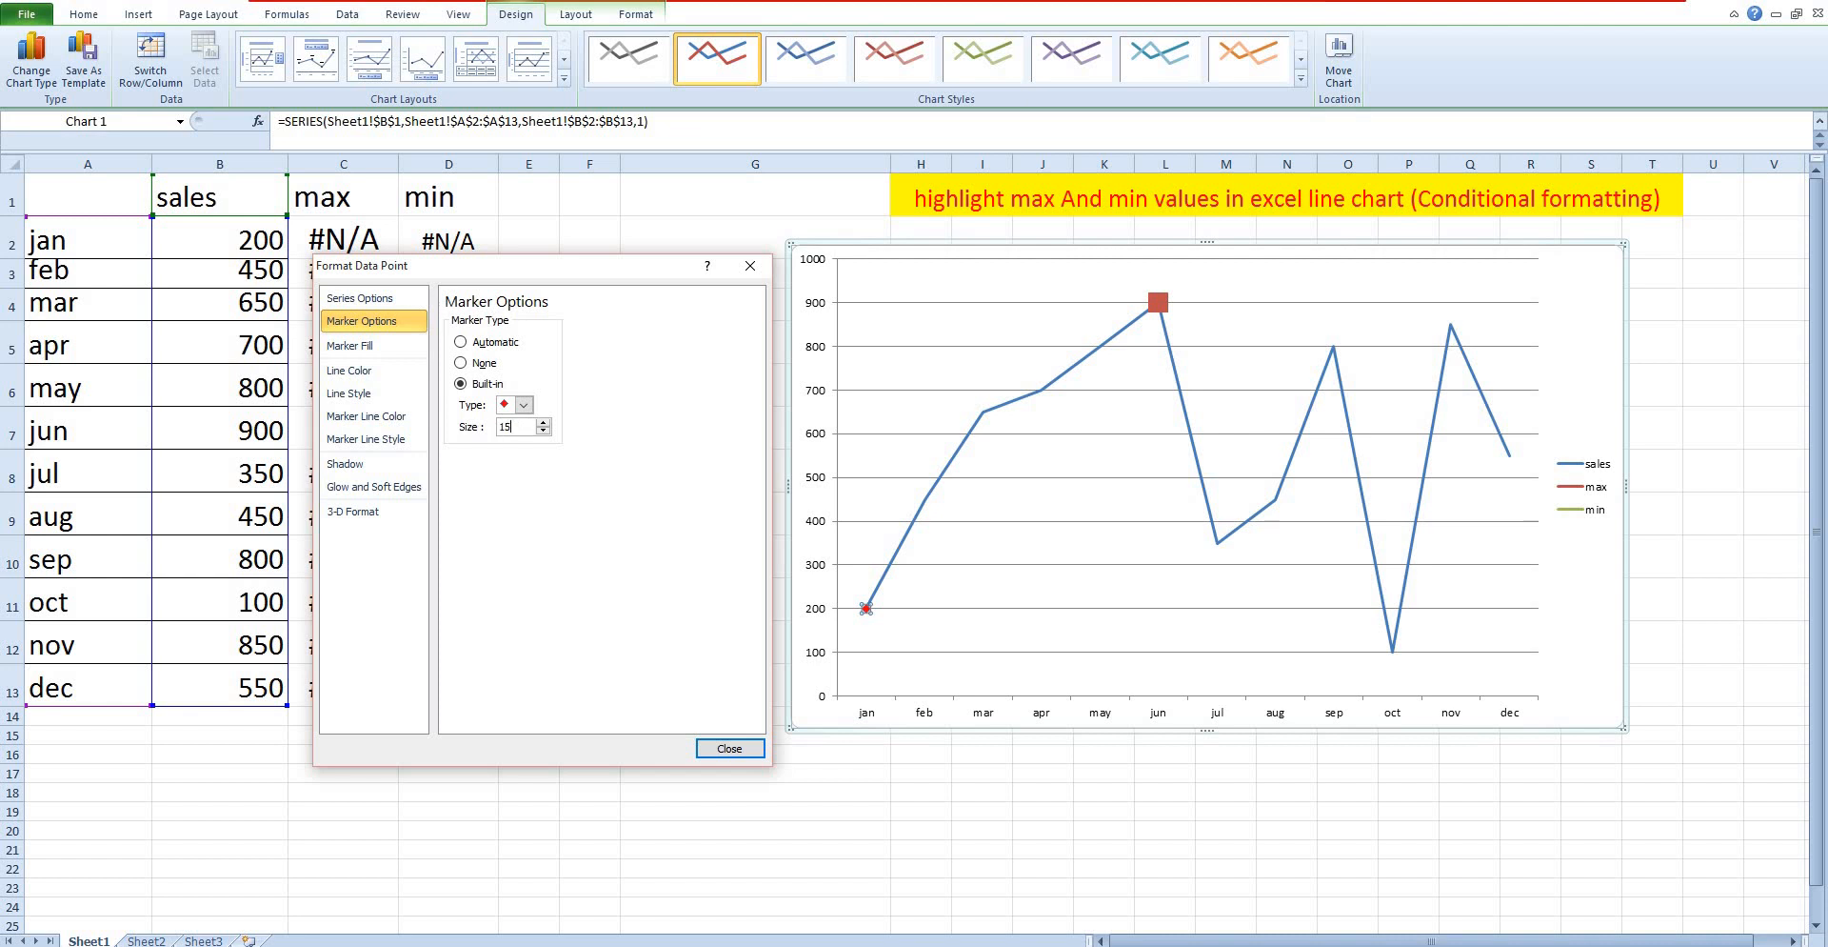
{"action": "left_click", "coordinate": [728, 748]}
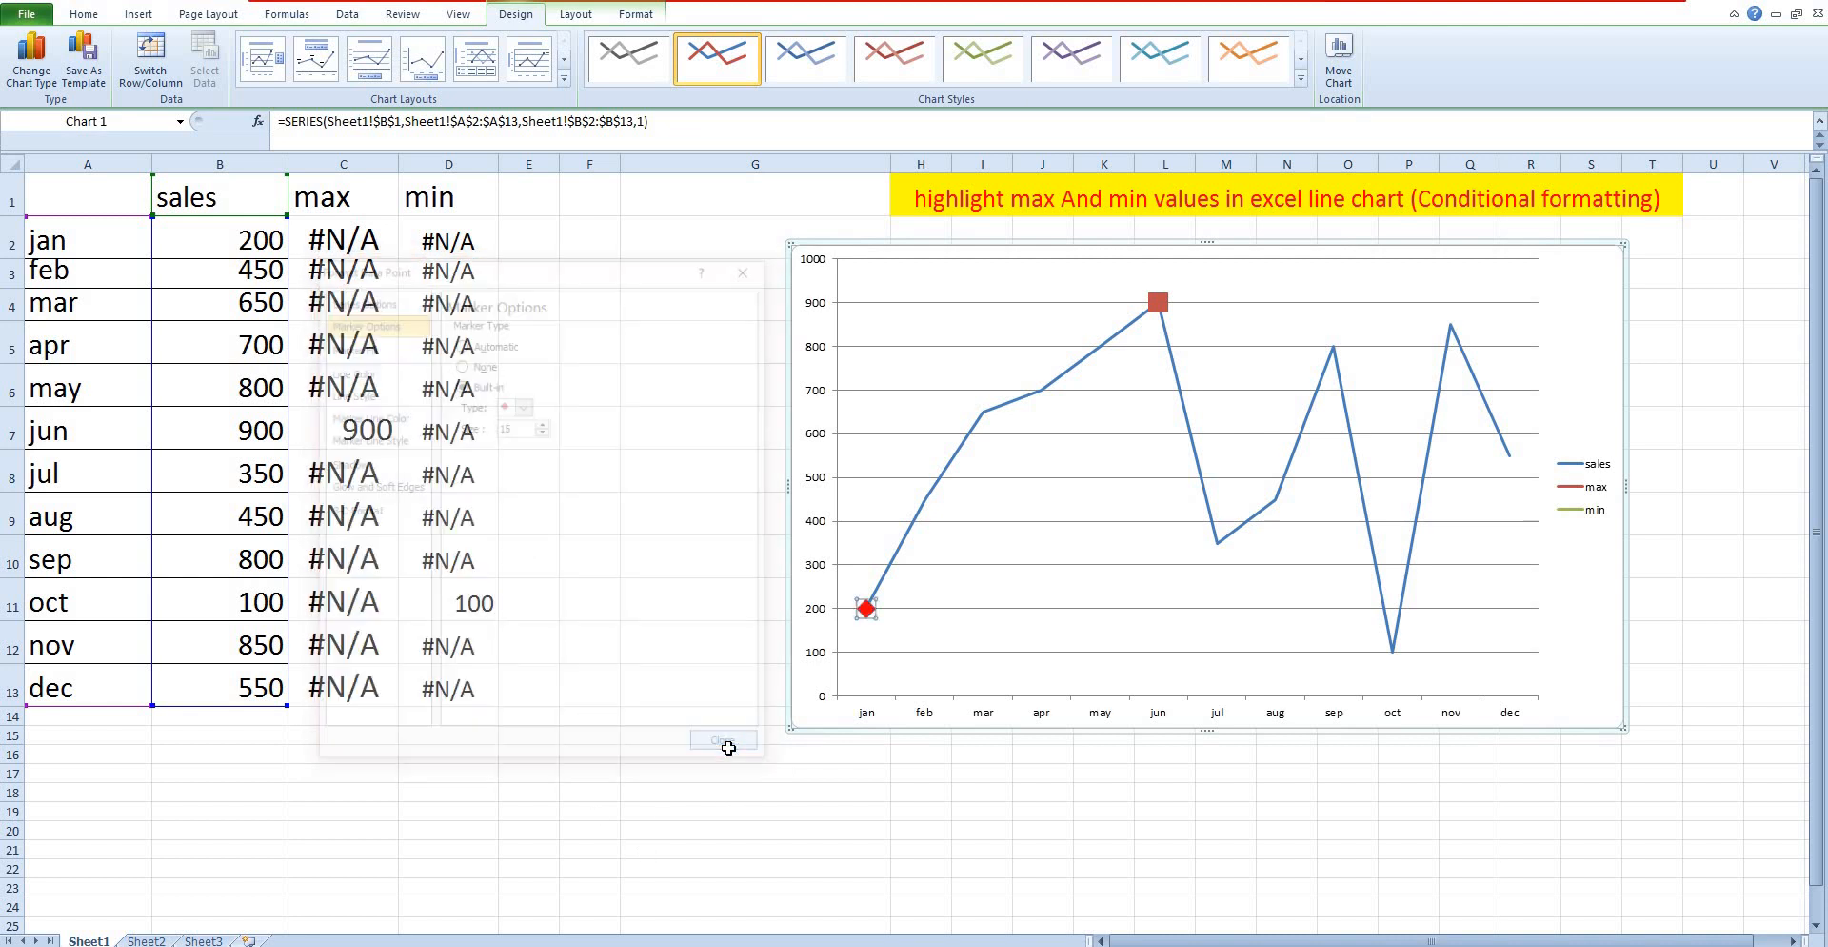
Set the sales series line to a solid black color
{"action": "double_click", "coordinate": [972, 424]}
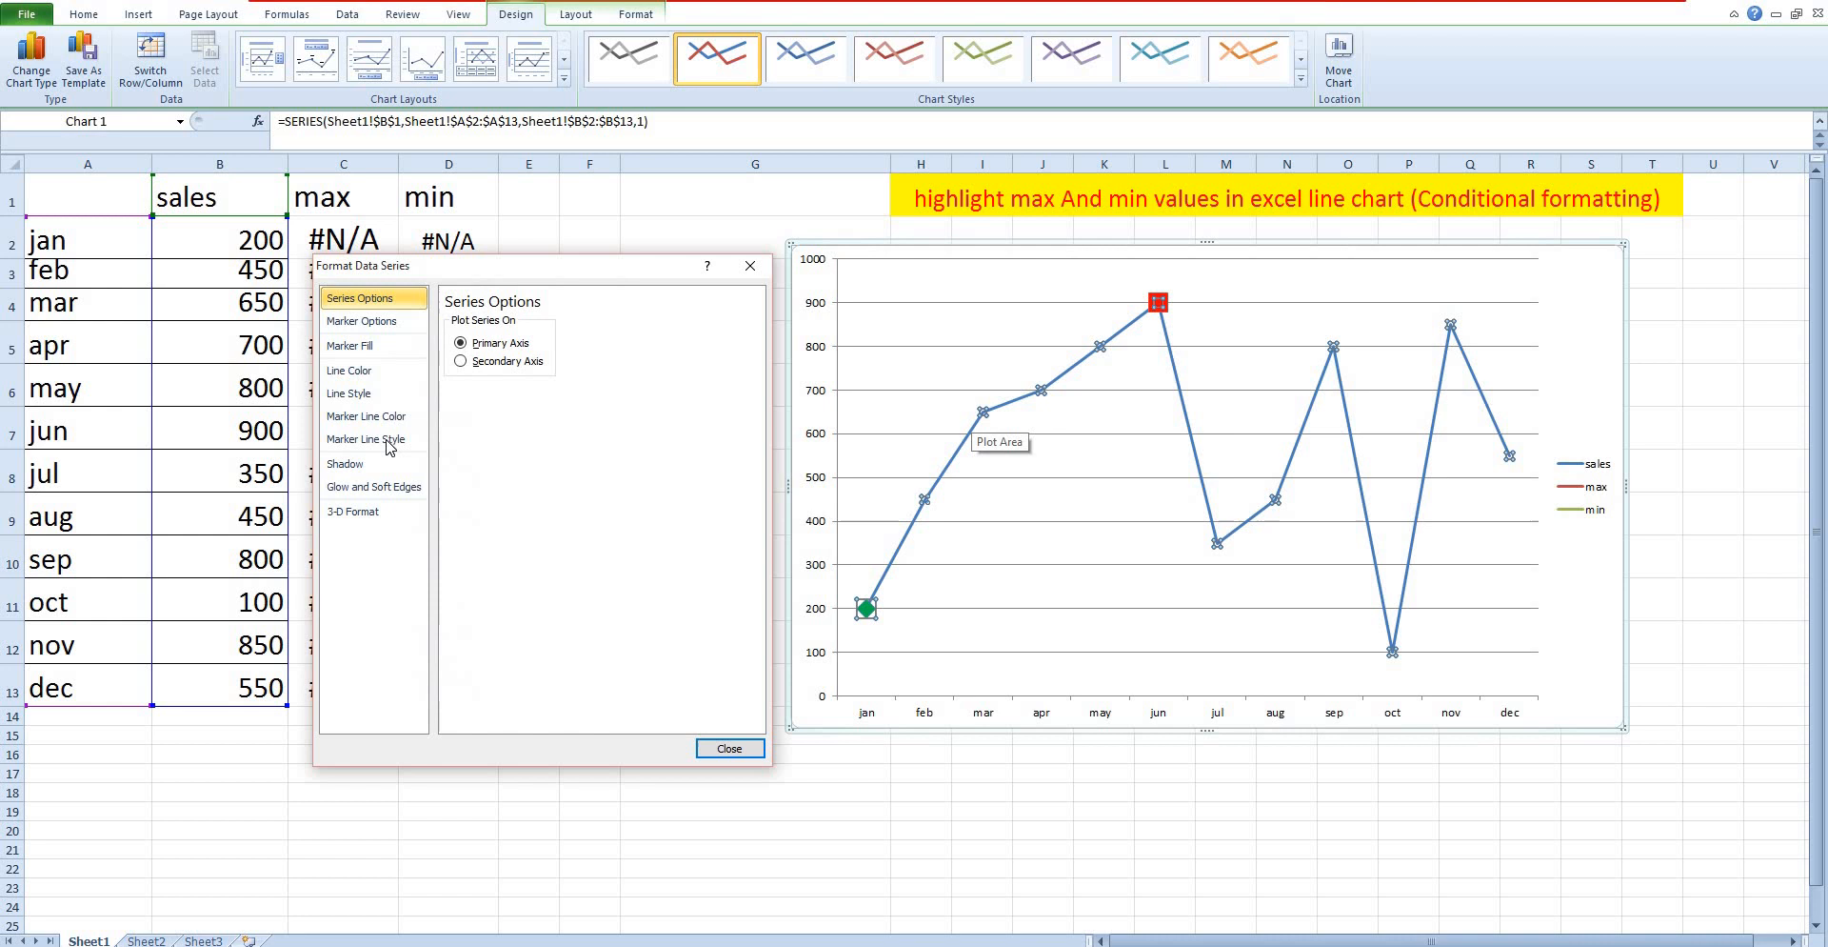
{"action": "left_click", "coordinate": [360, 371]}
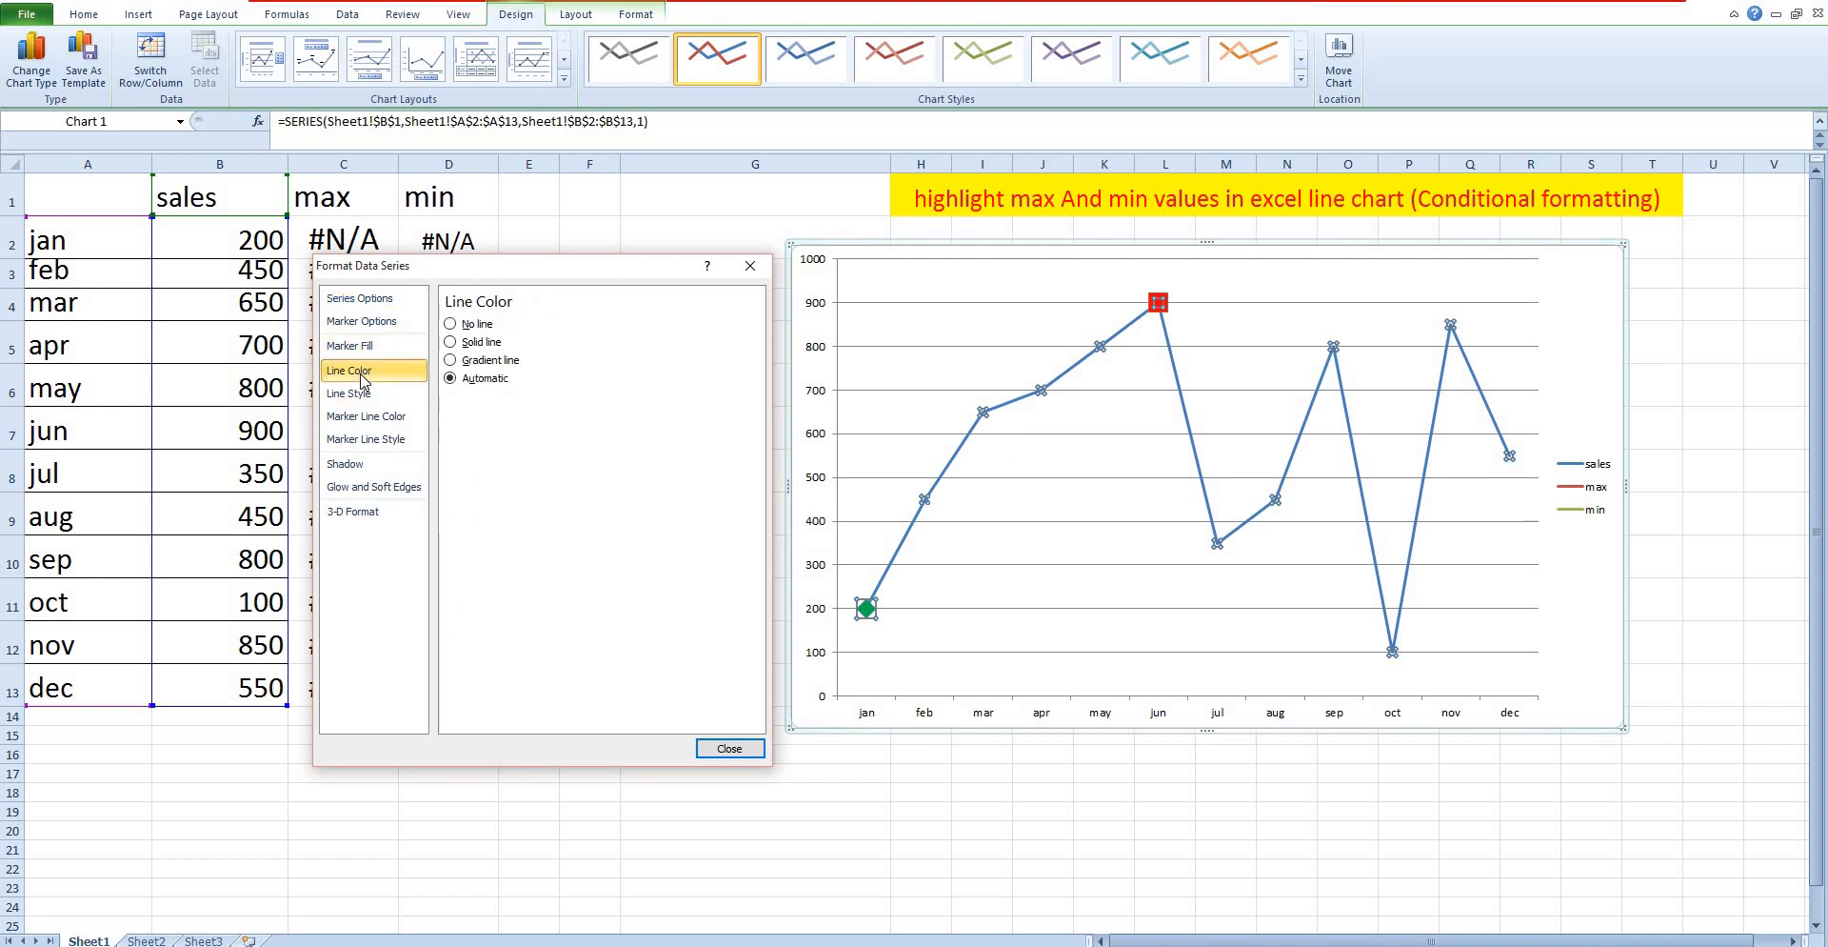
{"action": "left_click", "coordinate": [478, 343]}
{"action": "left_click", "coordinate": [520, 401]}
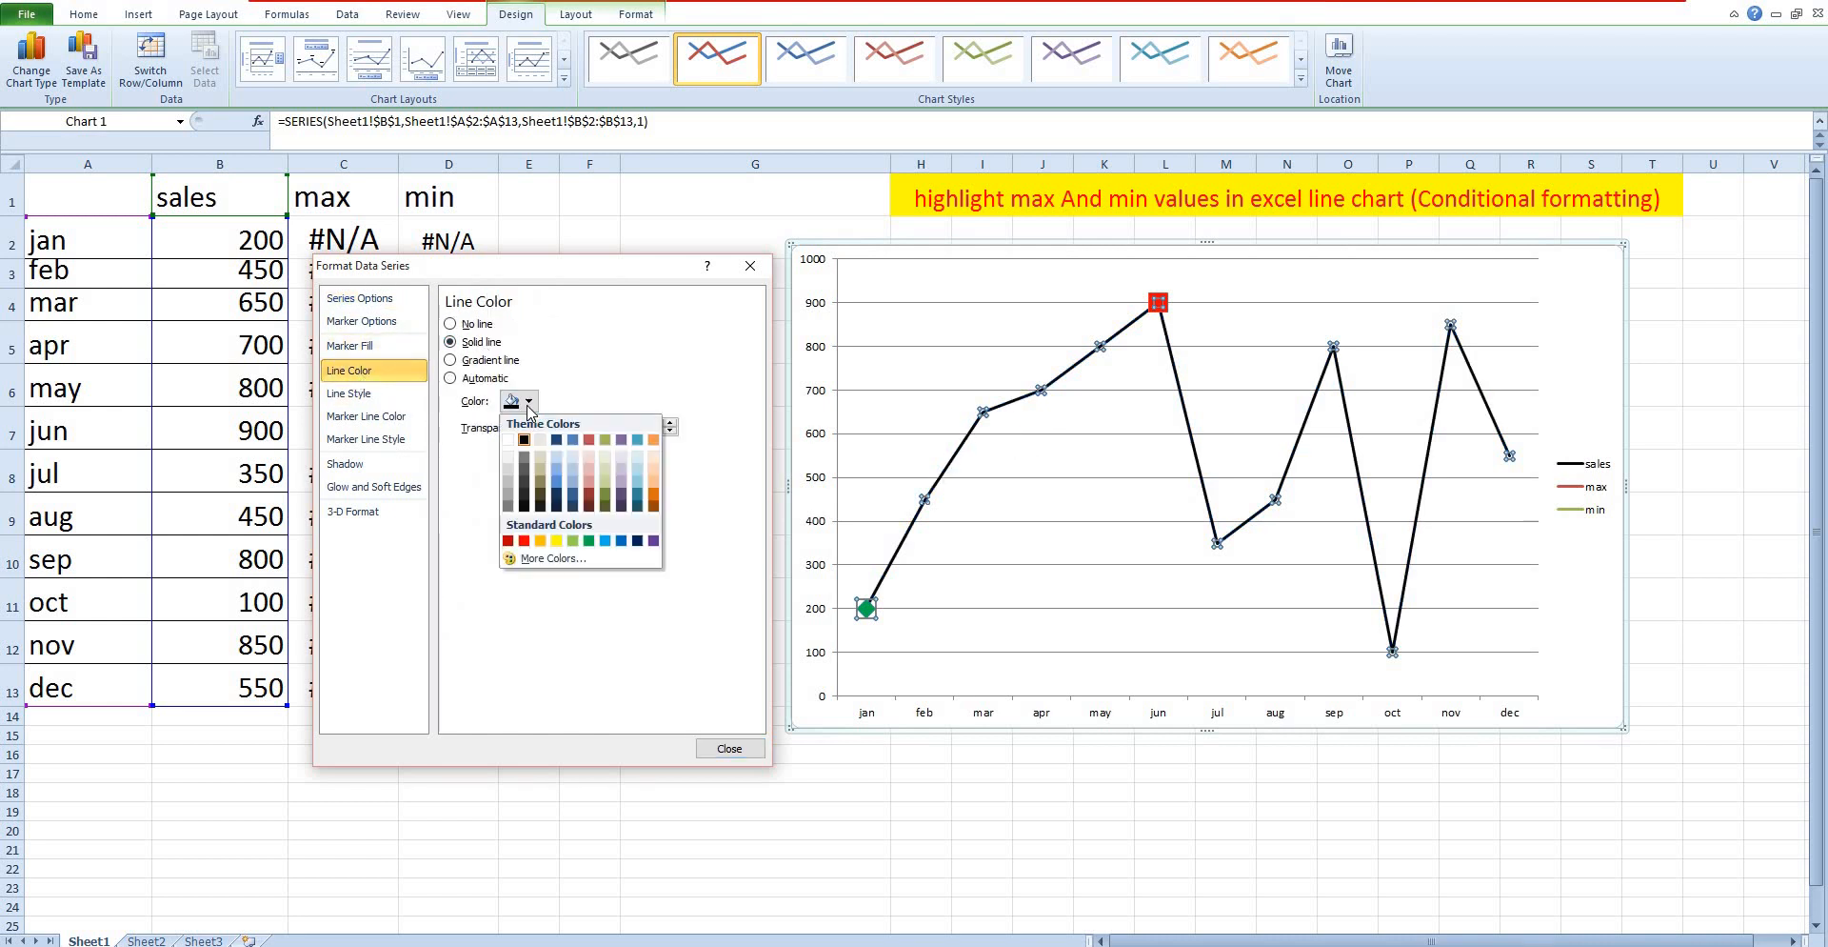
{"action": "left_click", "coordinate": [529, 440]}
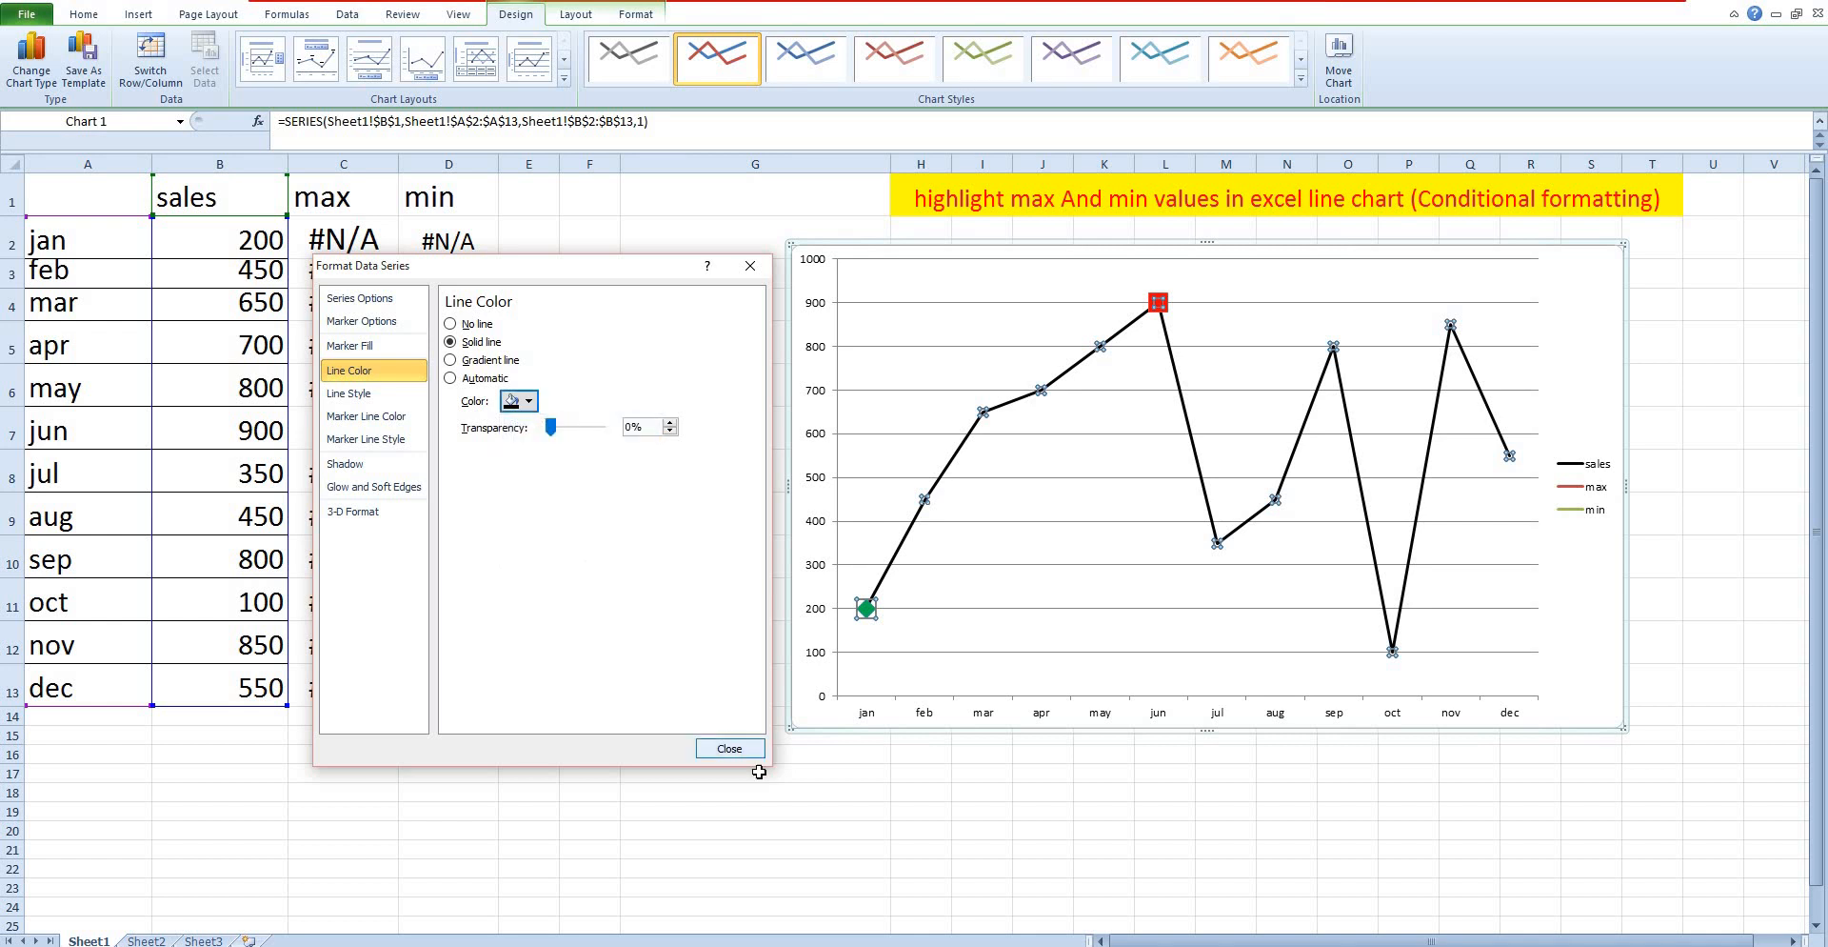
{"action": "left_click", "coordinate": [729, 748]}
Give the max series point at June a solid marker outline in a darker olive green theme shade
{"action": "double_click", "coordinate": [1158, 302]}
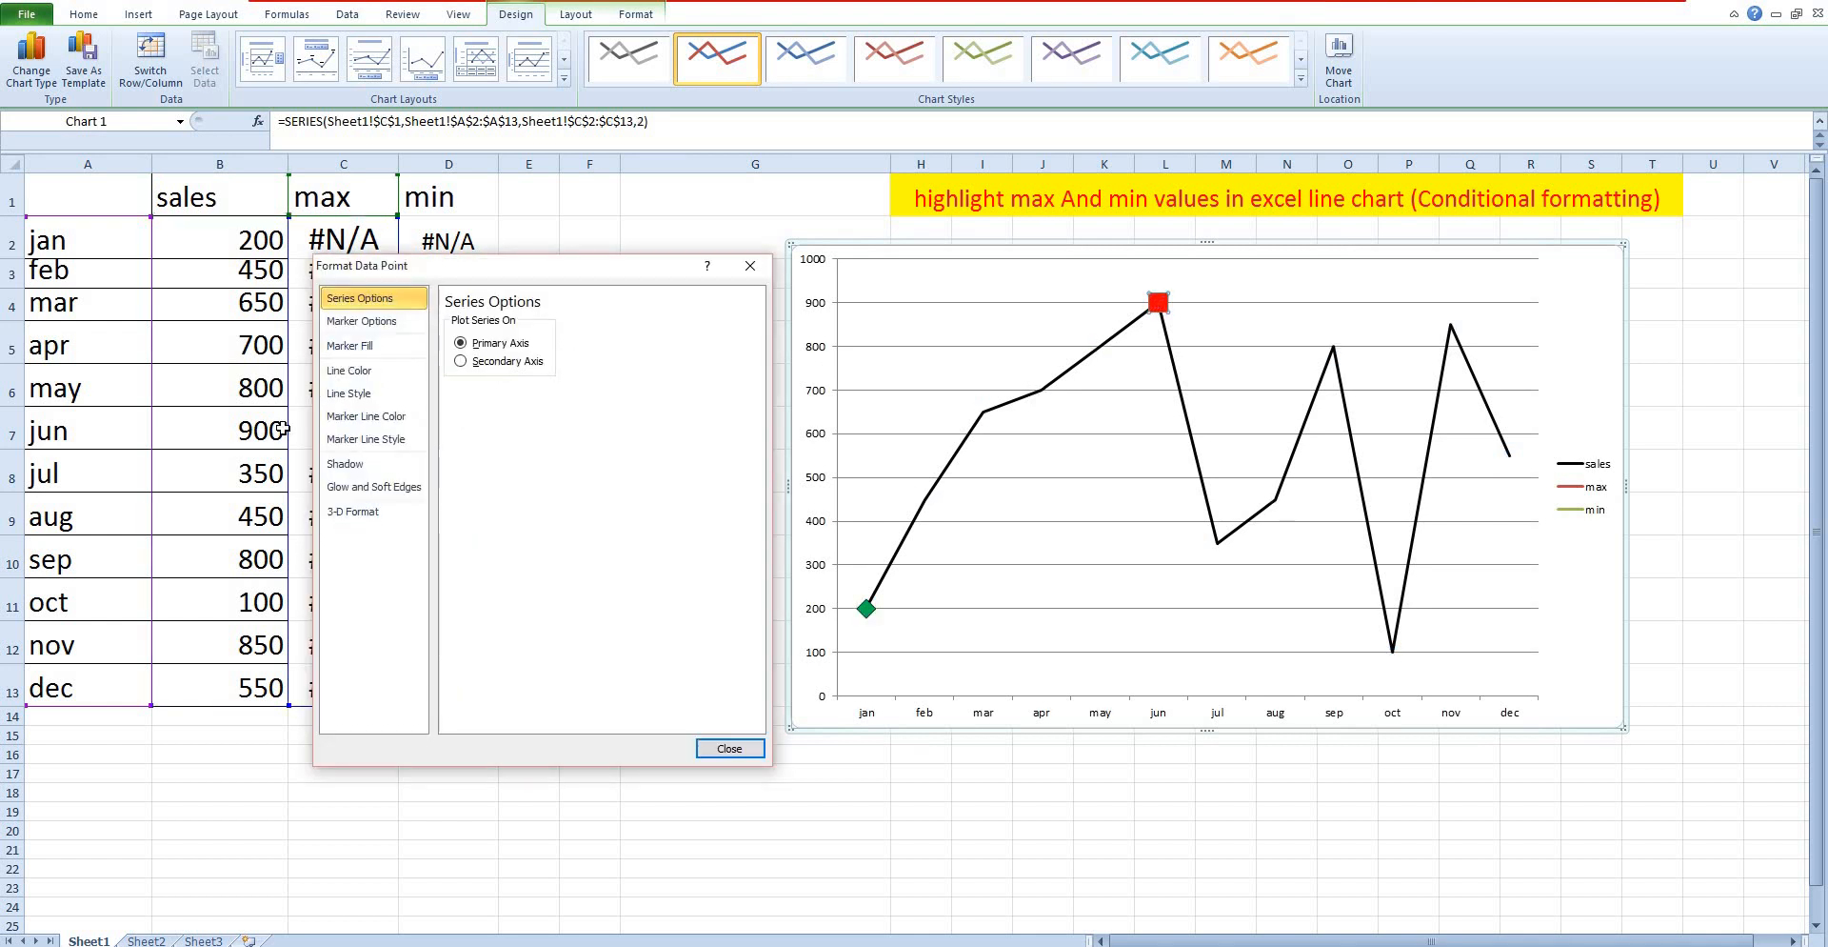
{"action": "left_click", "coordinate": [366, 416]}
{"action": "left_click", "coordinate": [475, 343]}
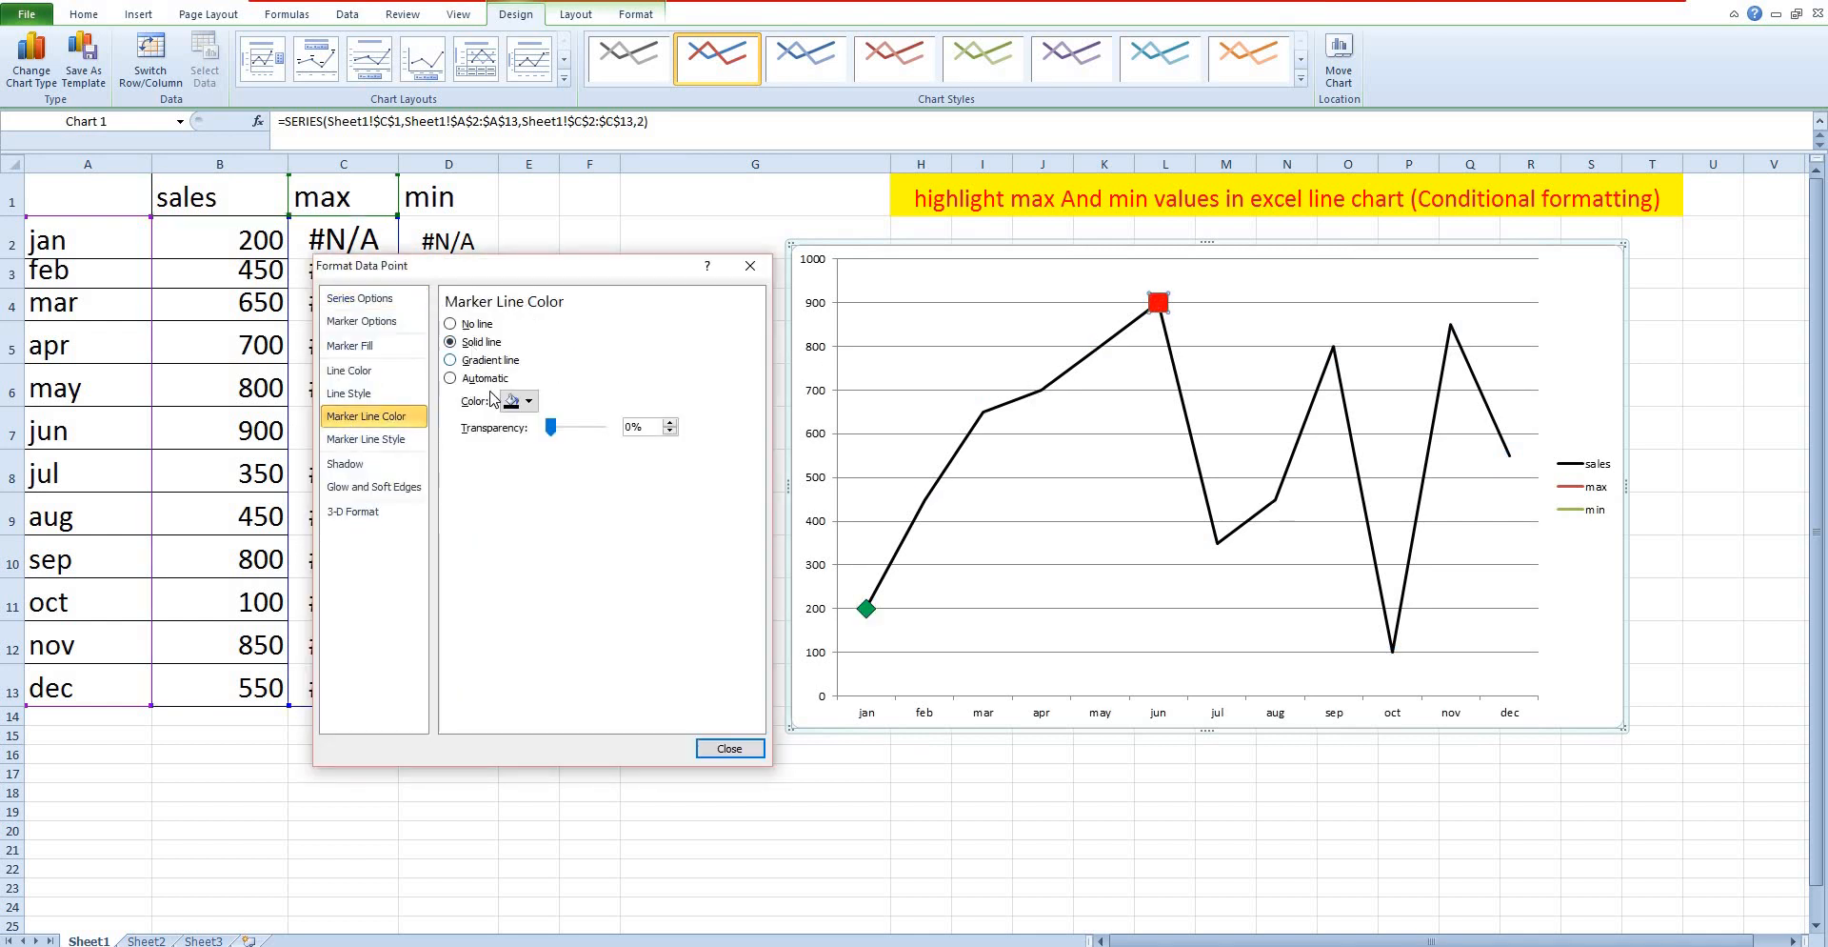
{"action": "left_click", "coordinate": [530, 400]}
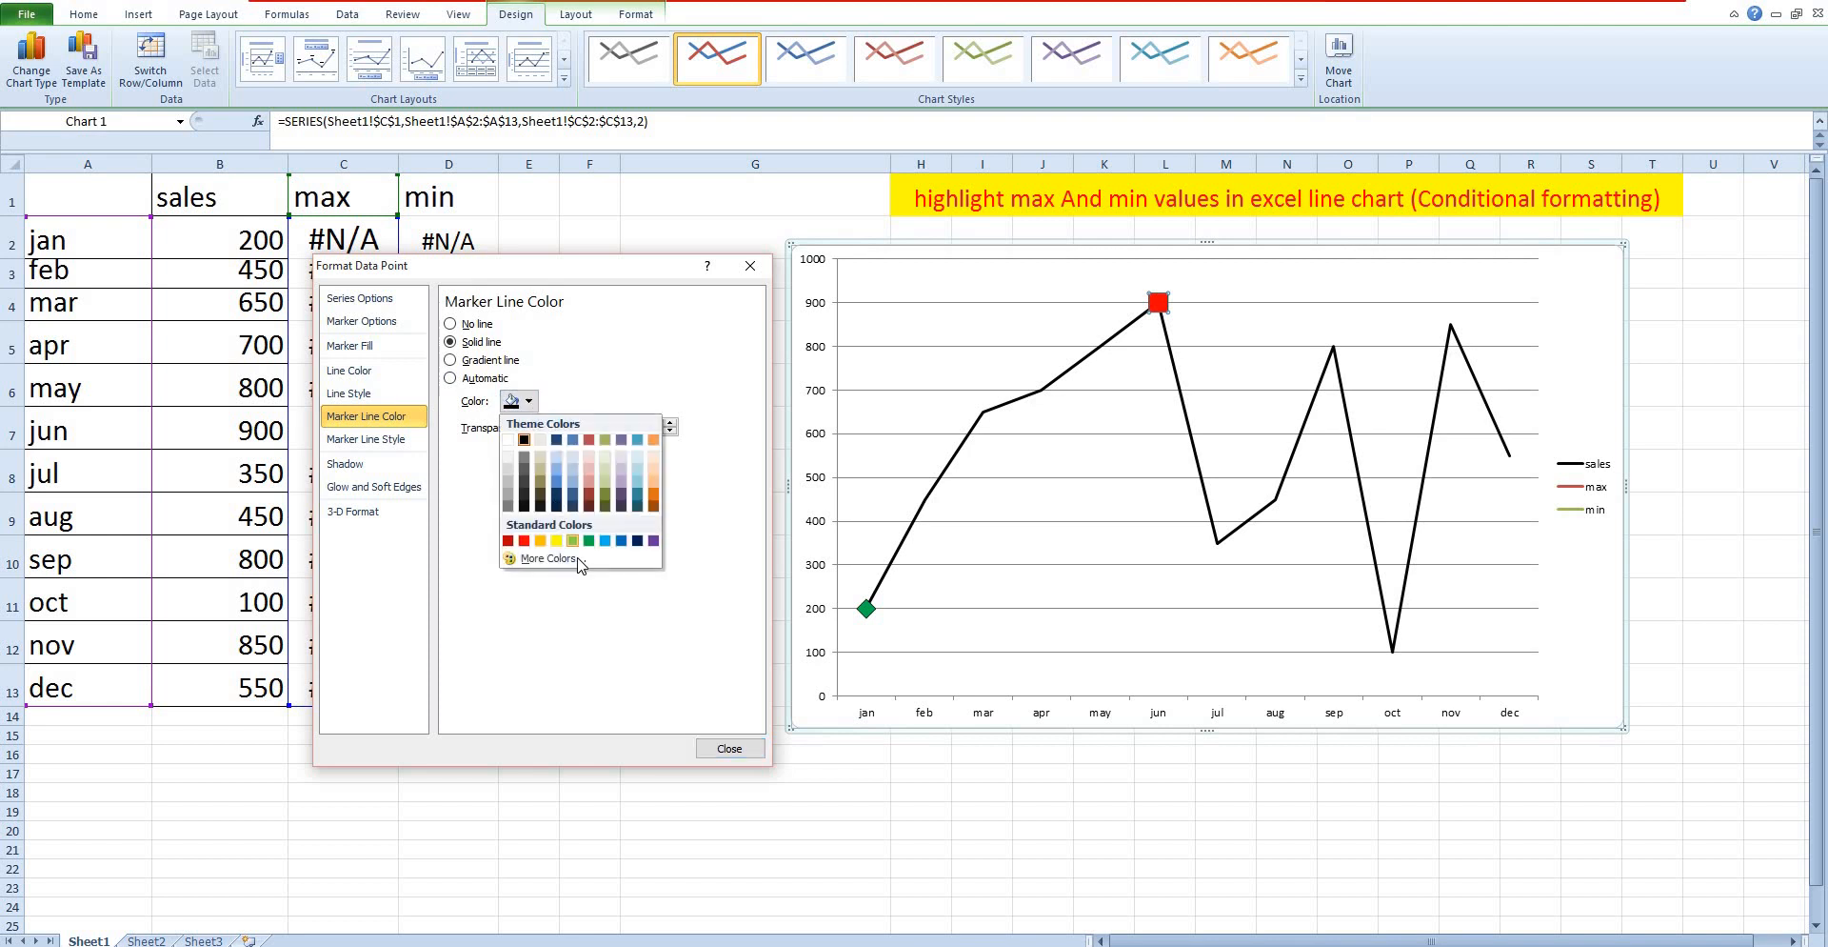
{"action": "left_click", "coordinate": [605, 495]}
Set the sales series' marker line color to a darker orange theme shade
{"action": "left_click", "coordinate": [867, 609]}
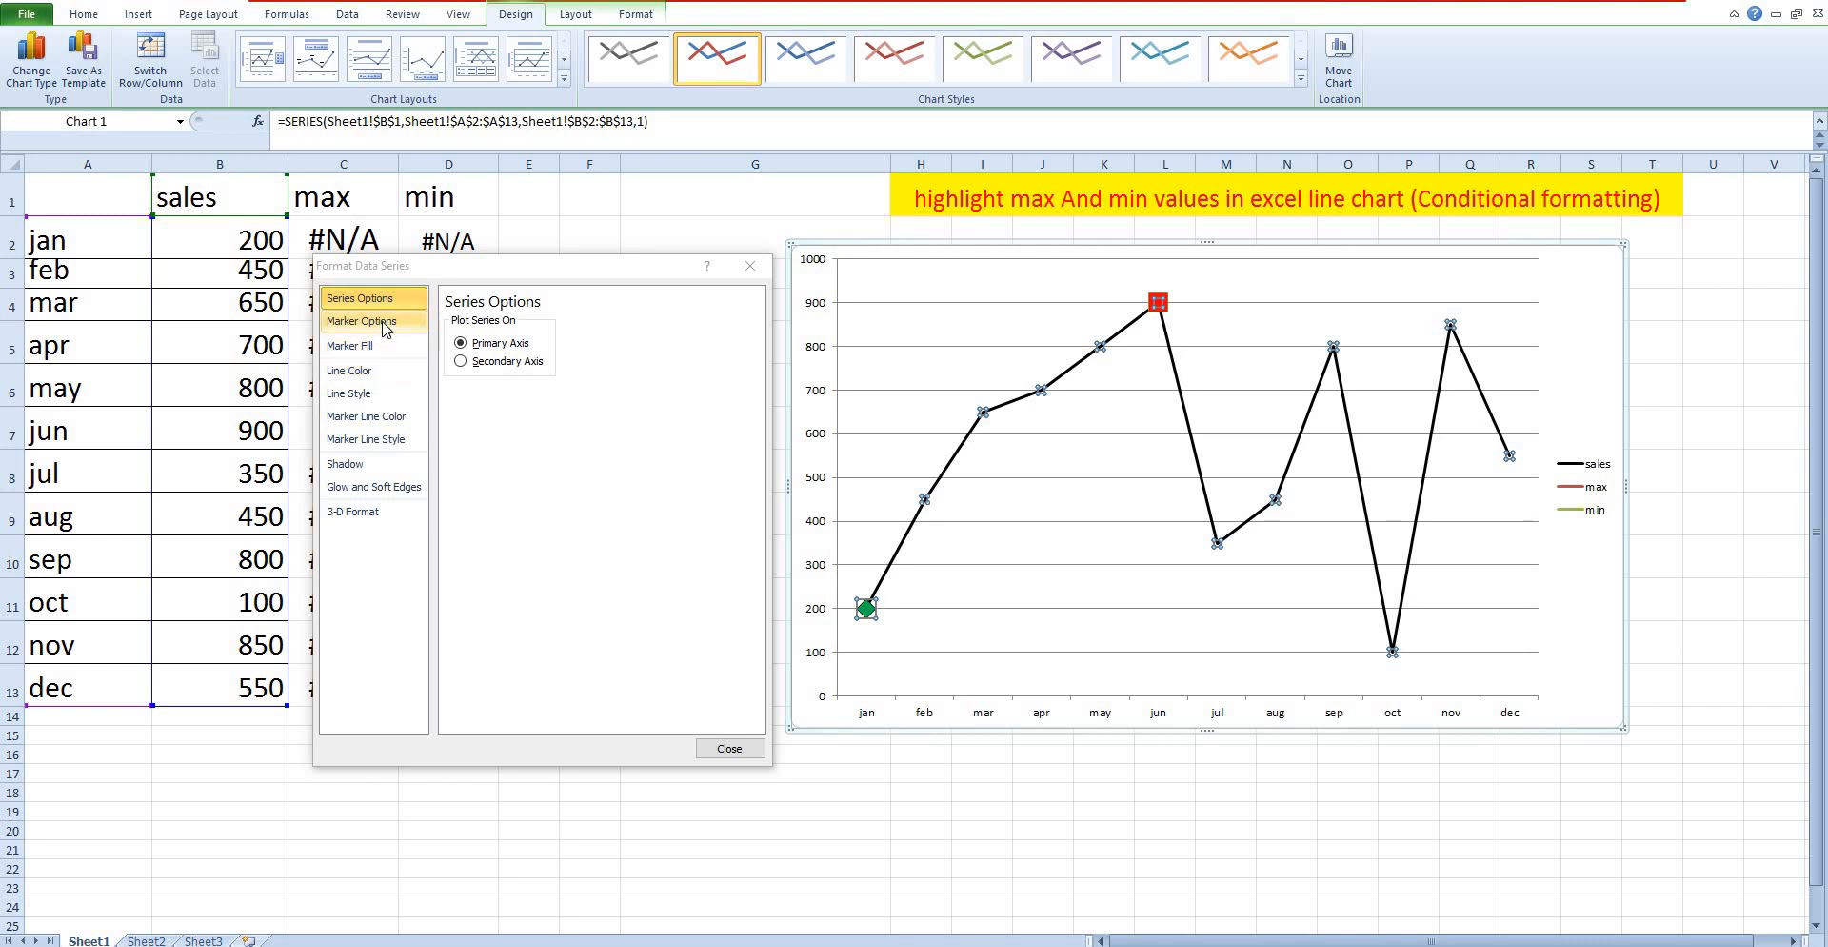
{"action": "left_click", "coordinate": [380, 416]}
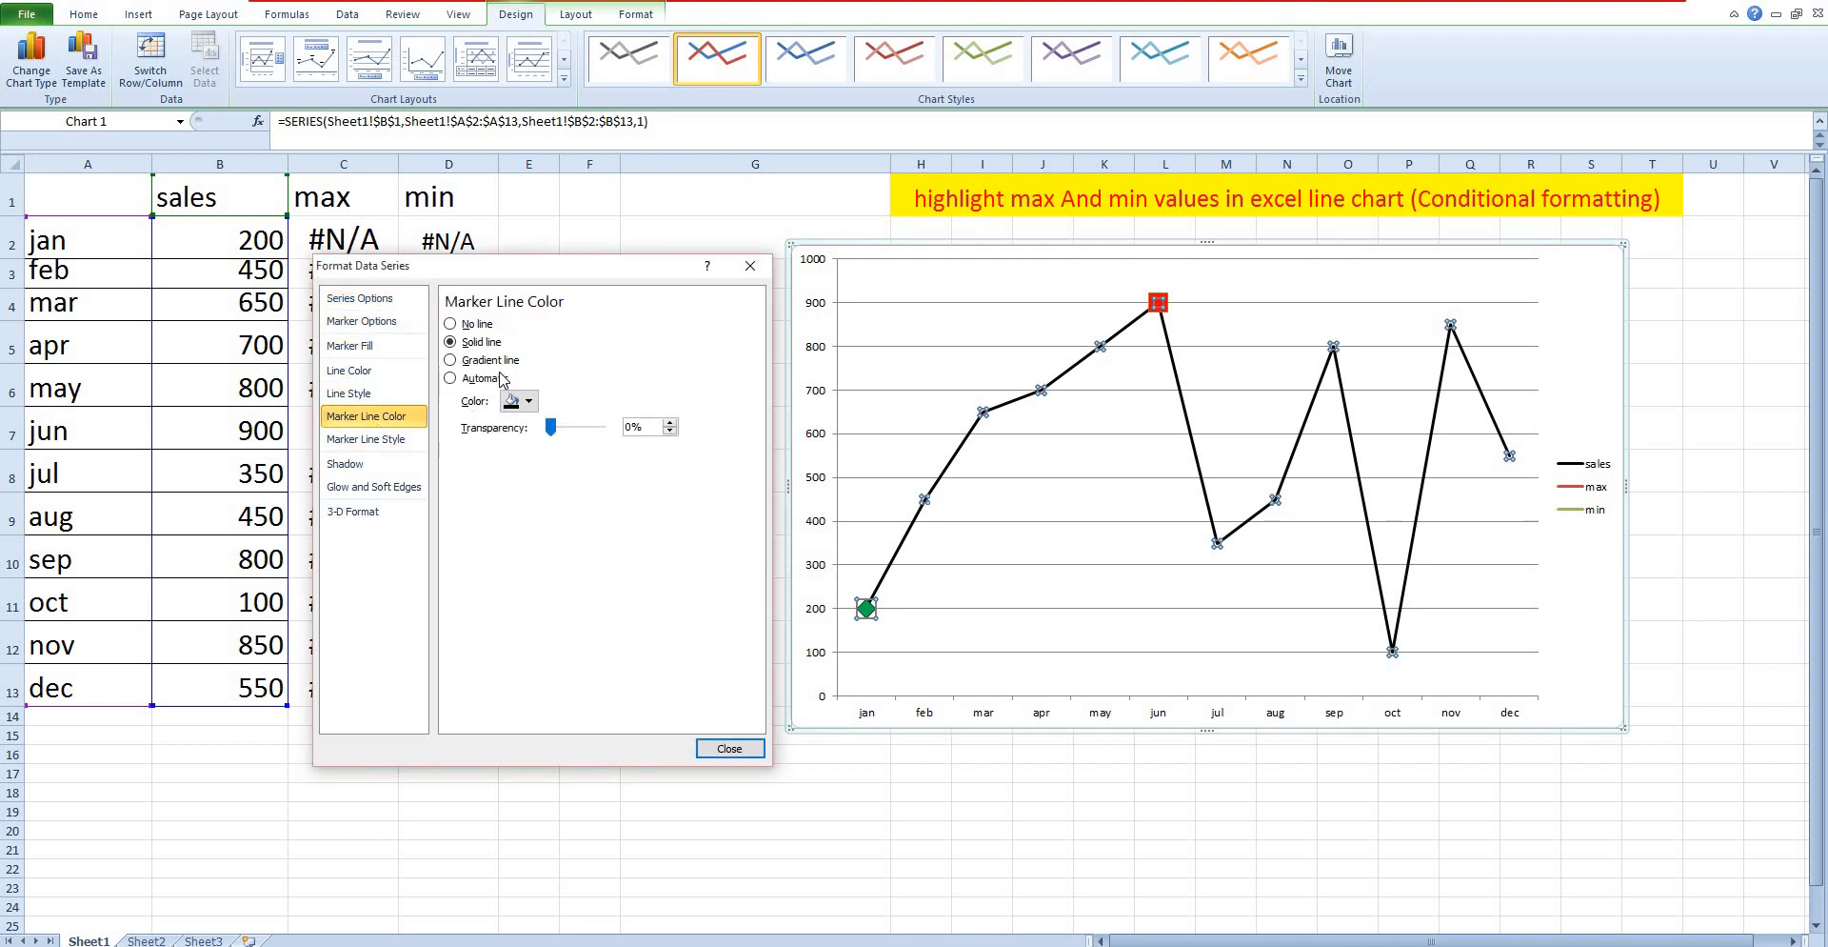
{"action": "left_click", "coordinate": [529, 401]}
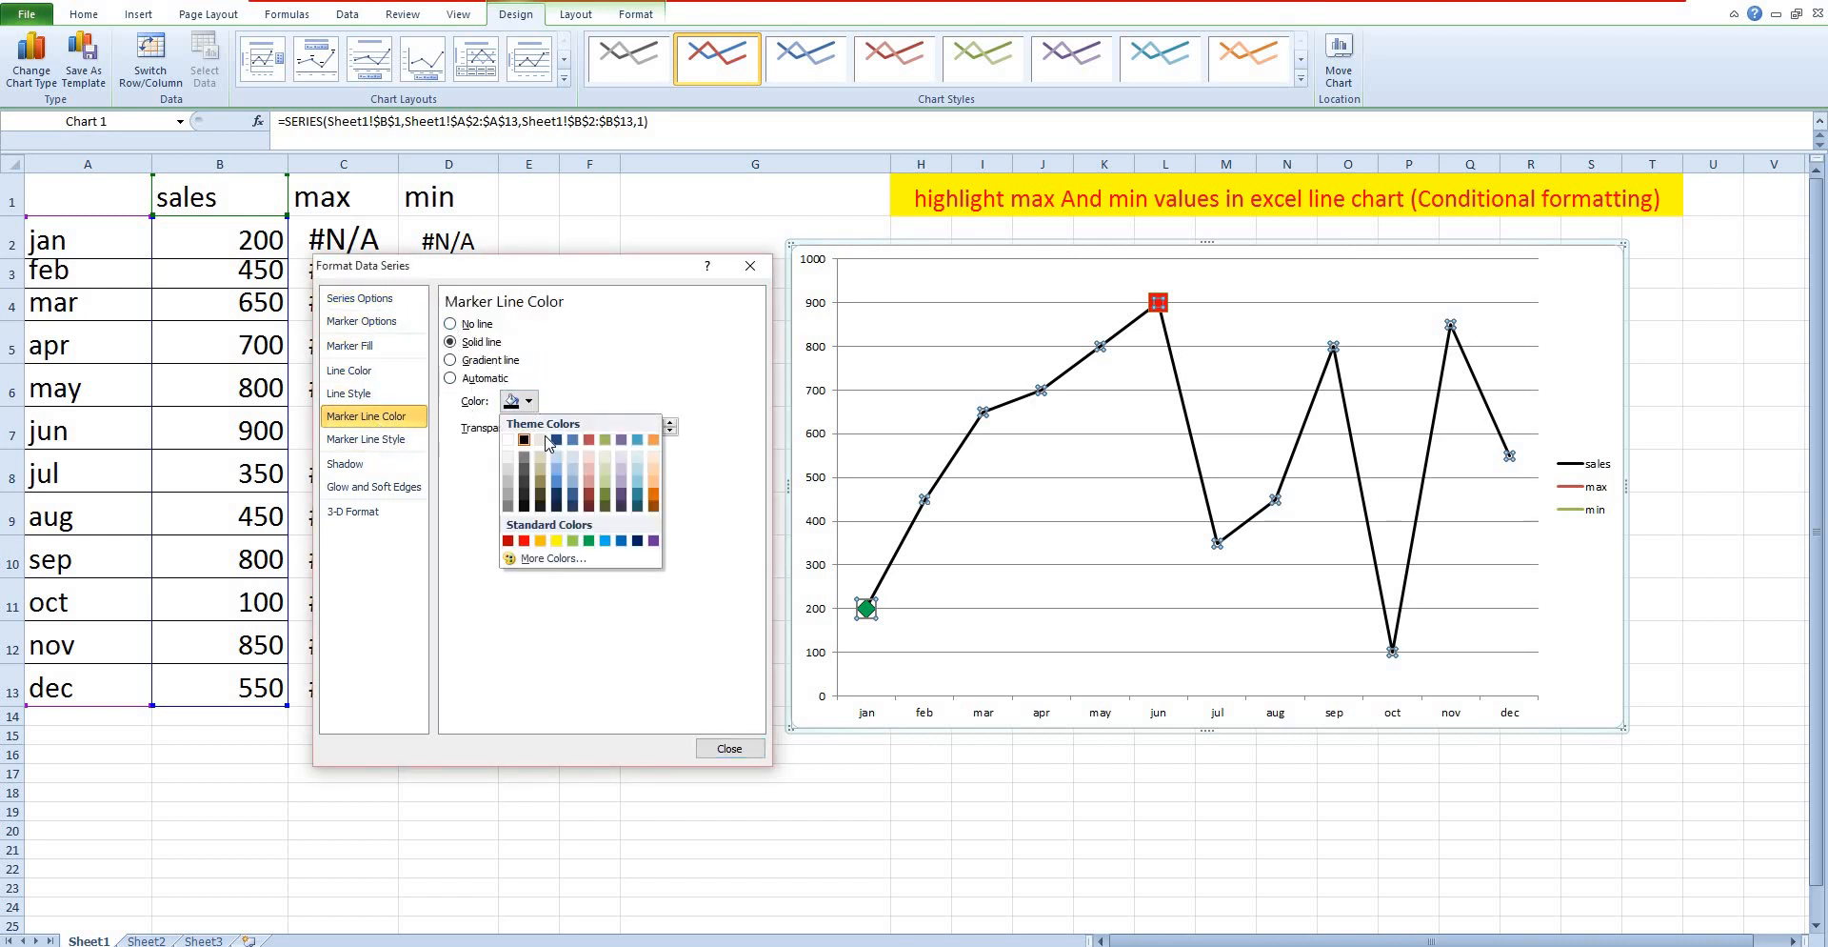
{"action": "left_click", "coordinate": [654, 496]}
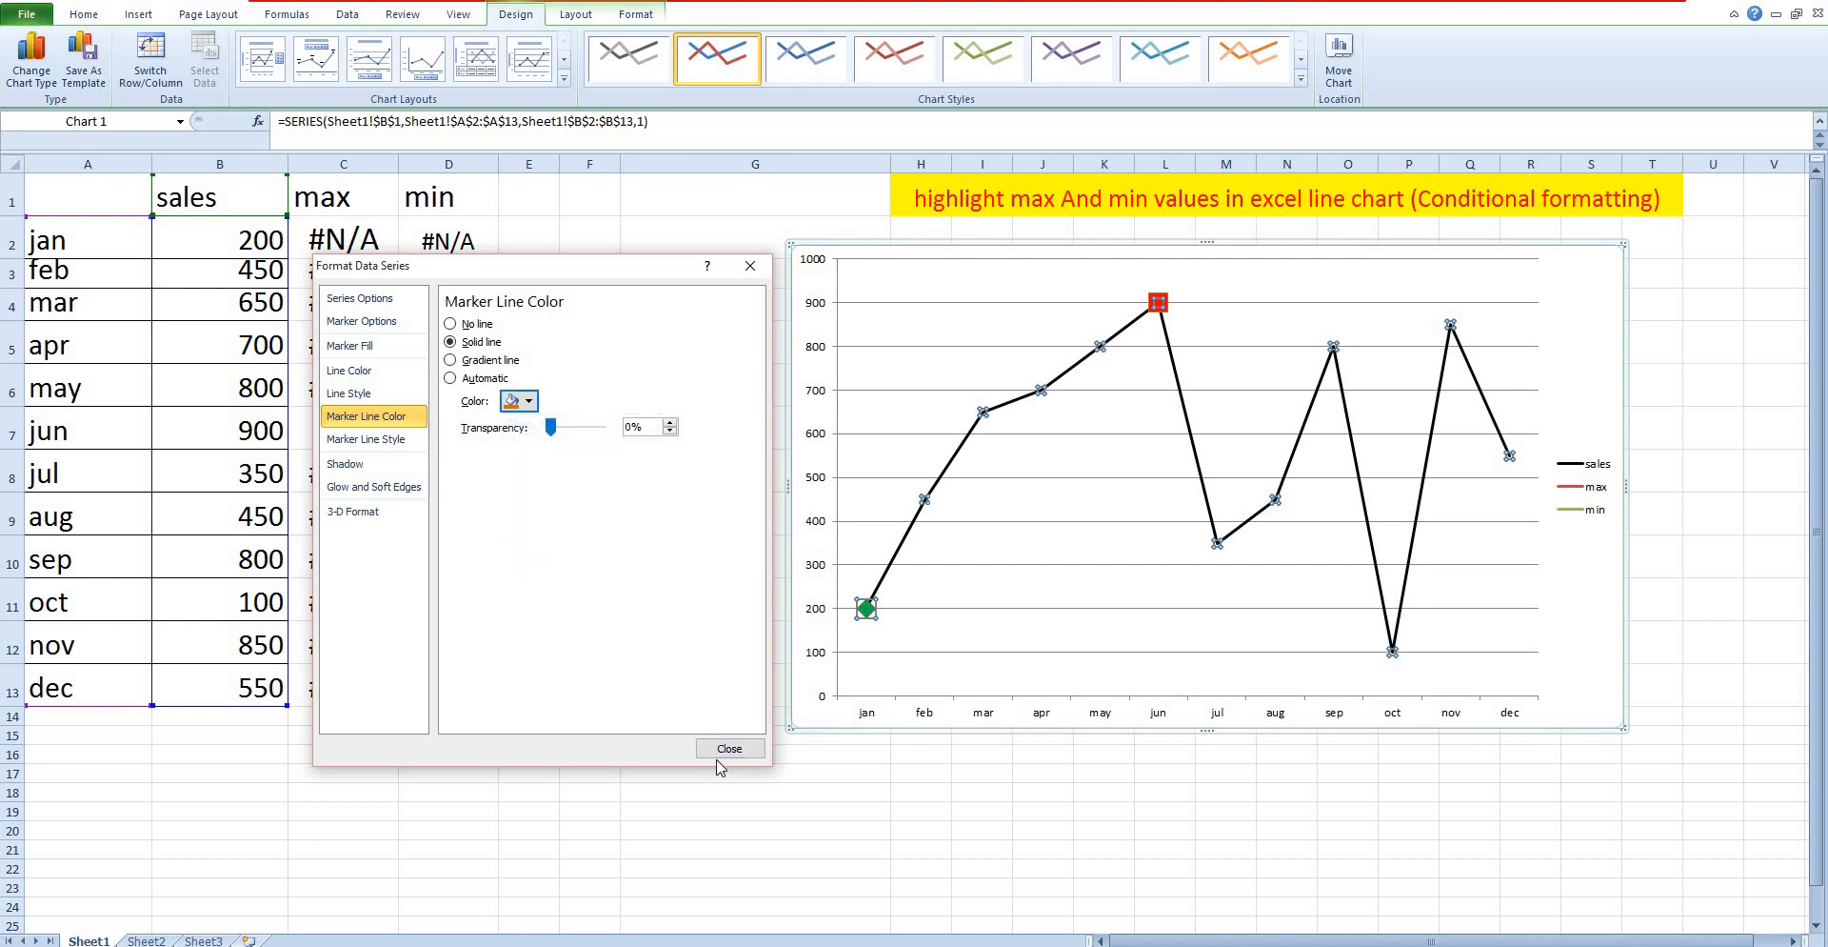
{"action": "left_click", "coordinate": [751, 266]}
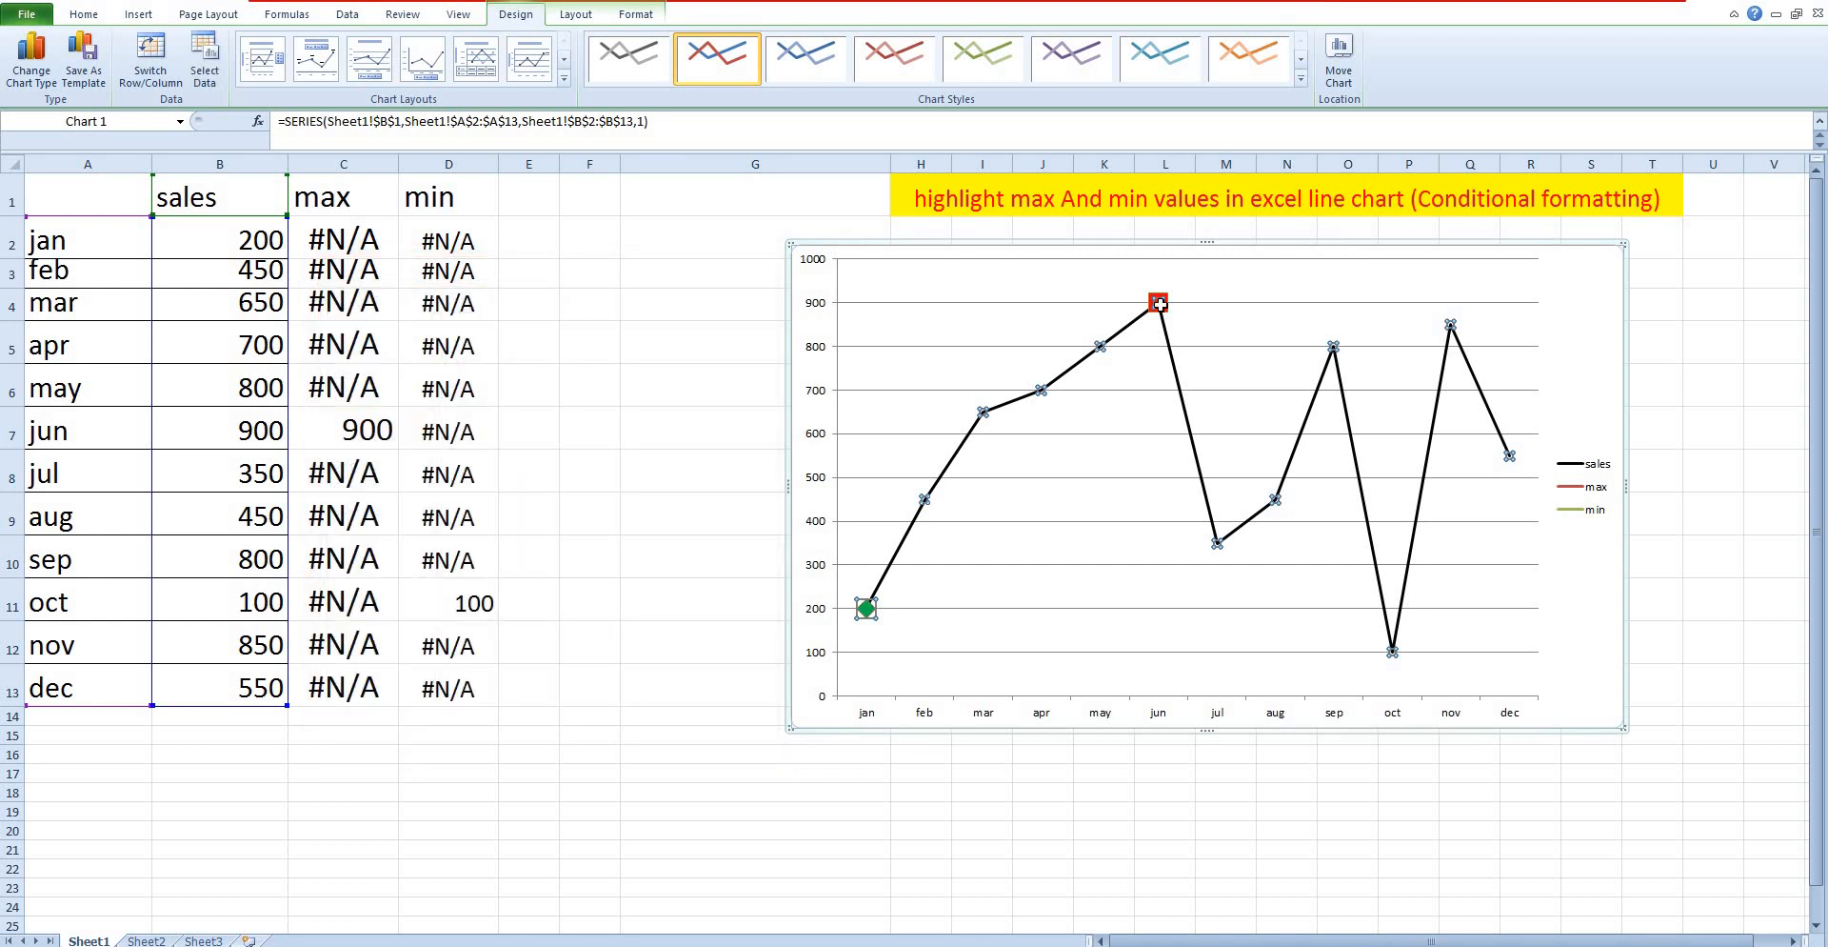
Add data labels to the highlighted June and January points in the chart
{"action": "right_click", "coordinate": [1160, 303]}
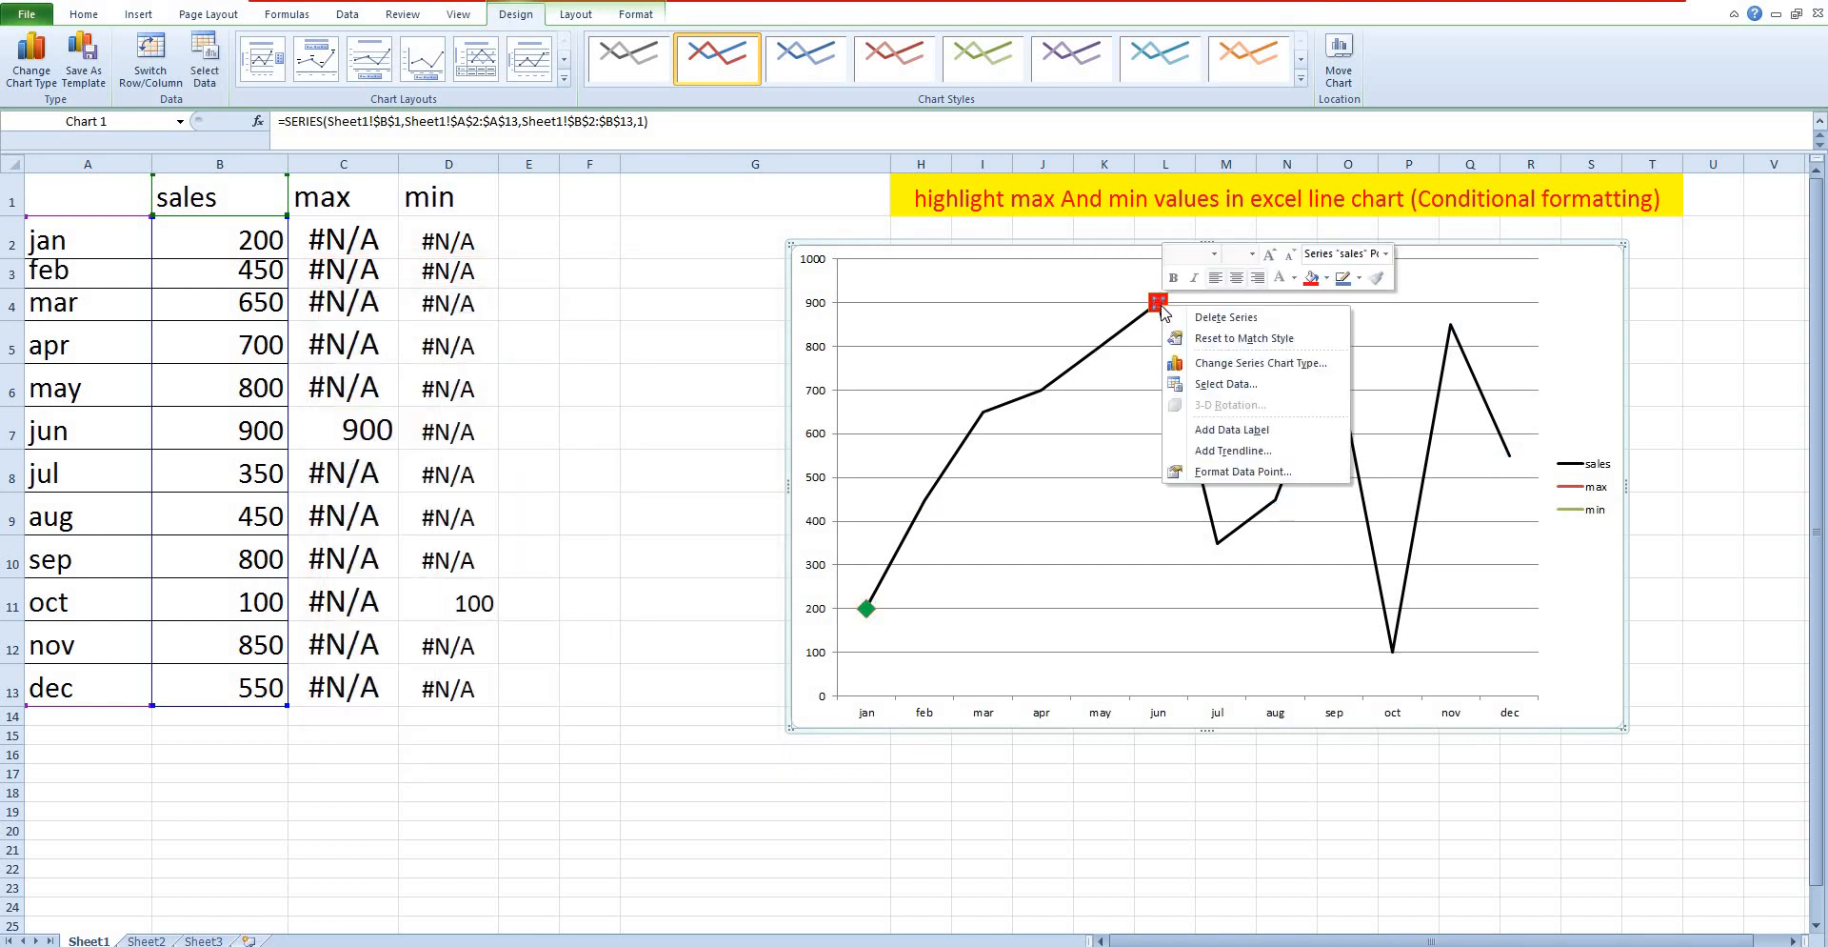
{"action": "left_click", "coordinate": [1224, 429]}
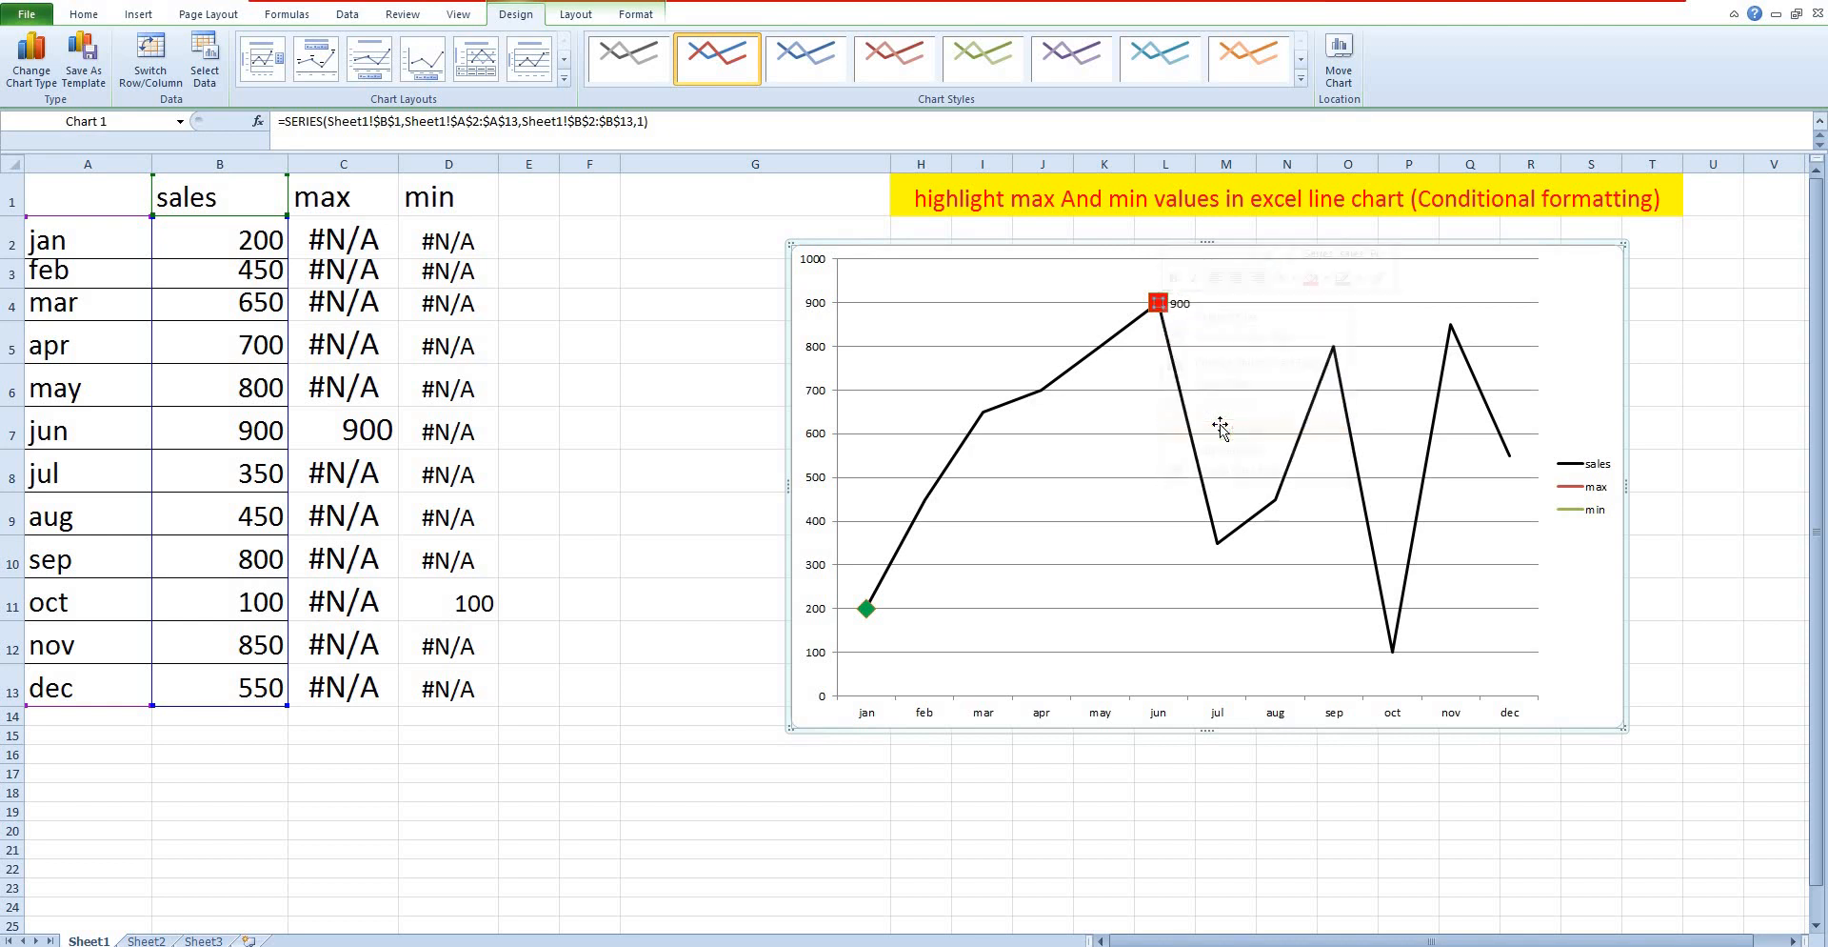
{"action": "left_click", "coordinate": [869, 610]}
{"action": "right_click", "coordinate": [870, 614]}
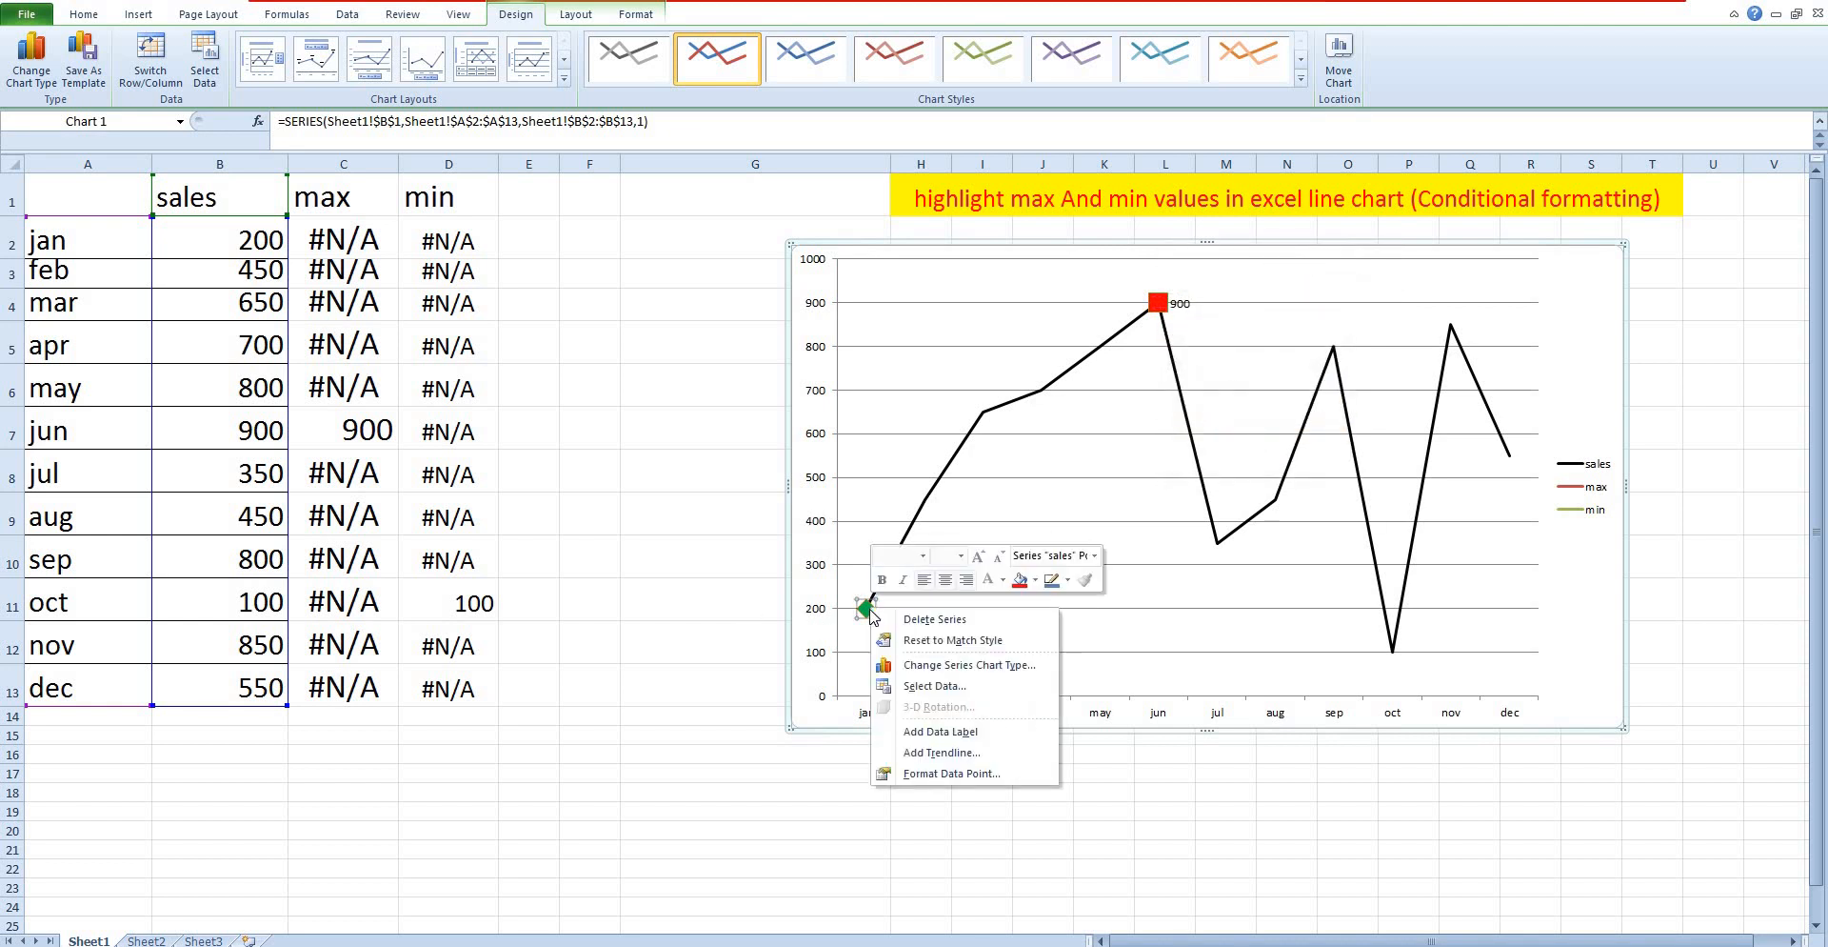
{"action": "left_click", "coordinate": [972, 735]}
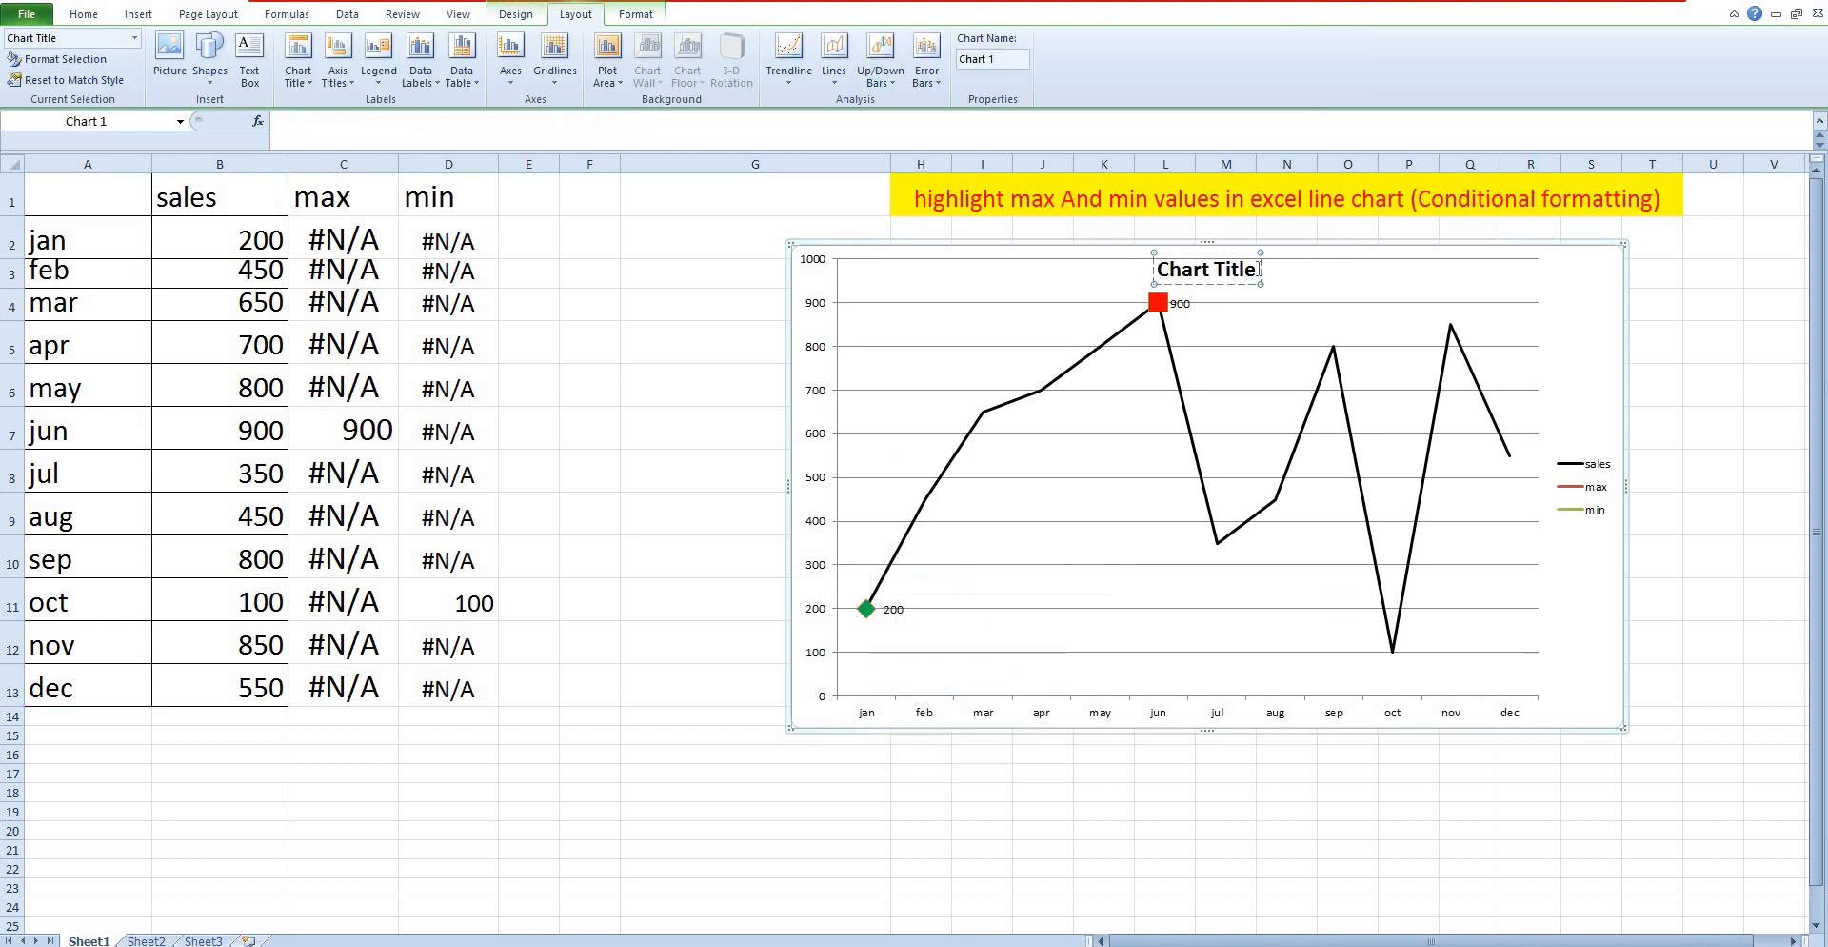
Replace the placeholder chart title with "sales development"
{"action": "key", "text": "ctrl+a"}
{"action": "key", "text": "Delete"}
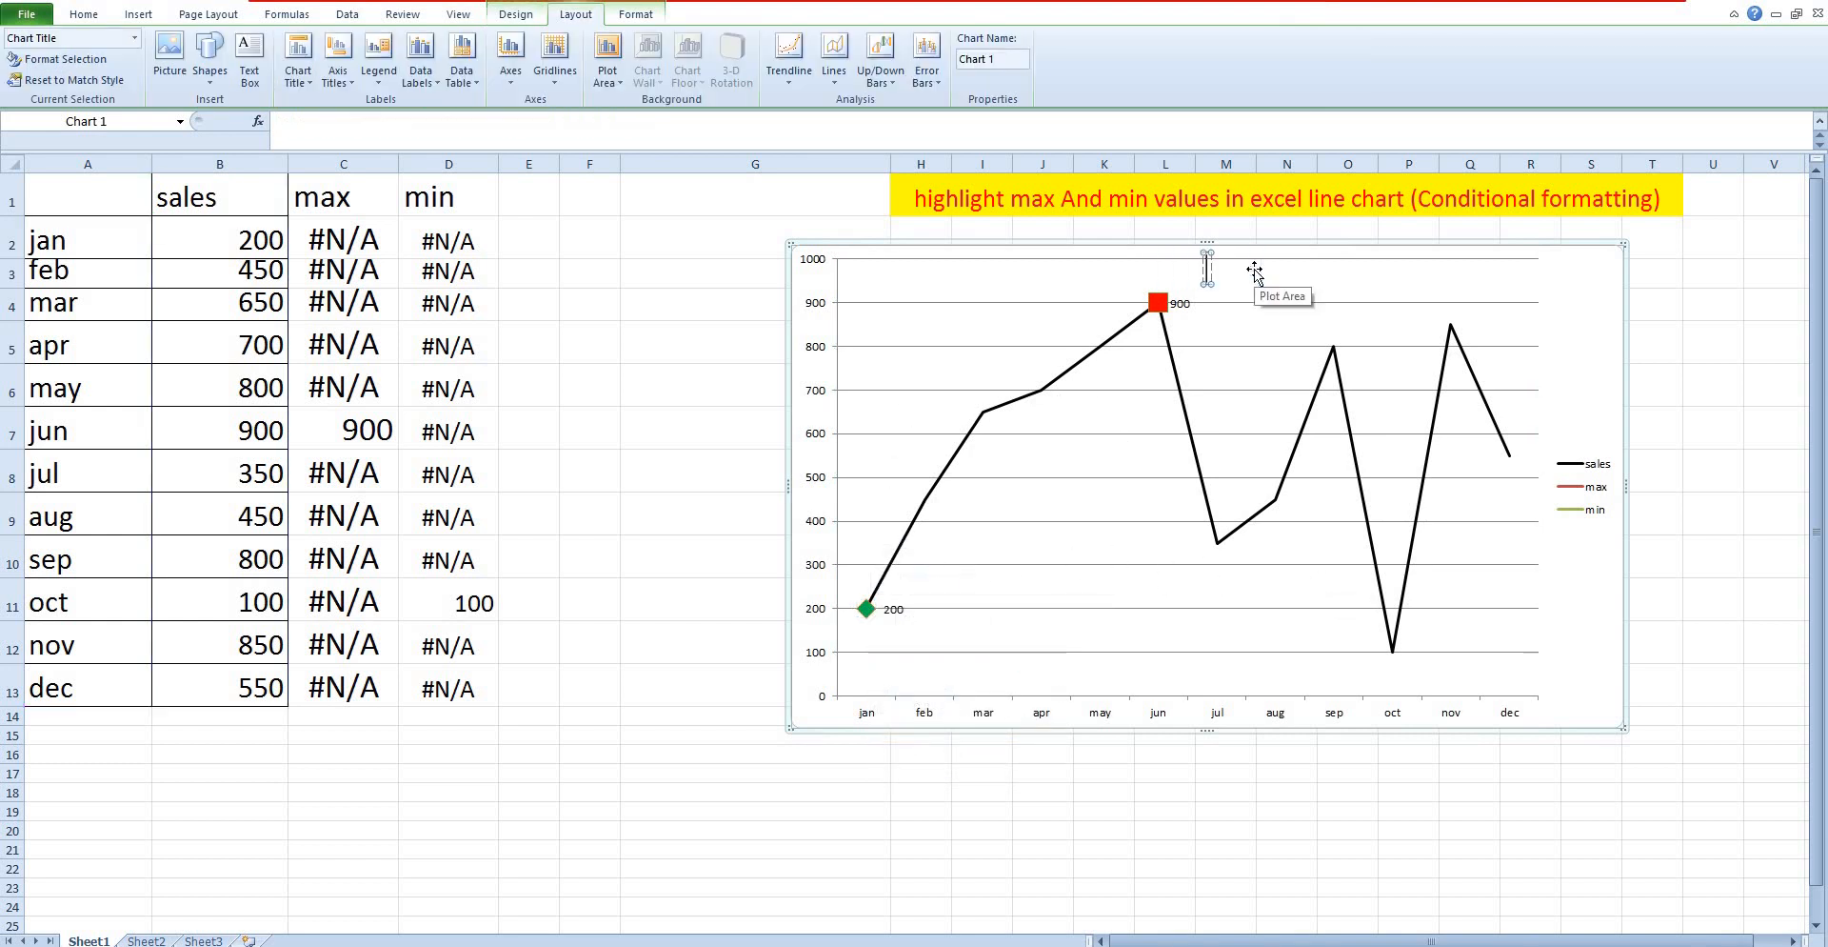
{"action": "type", "text": "sales"}
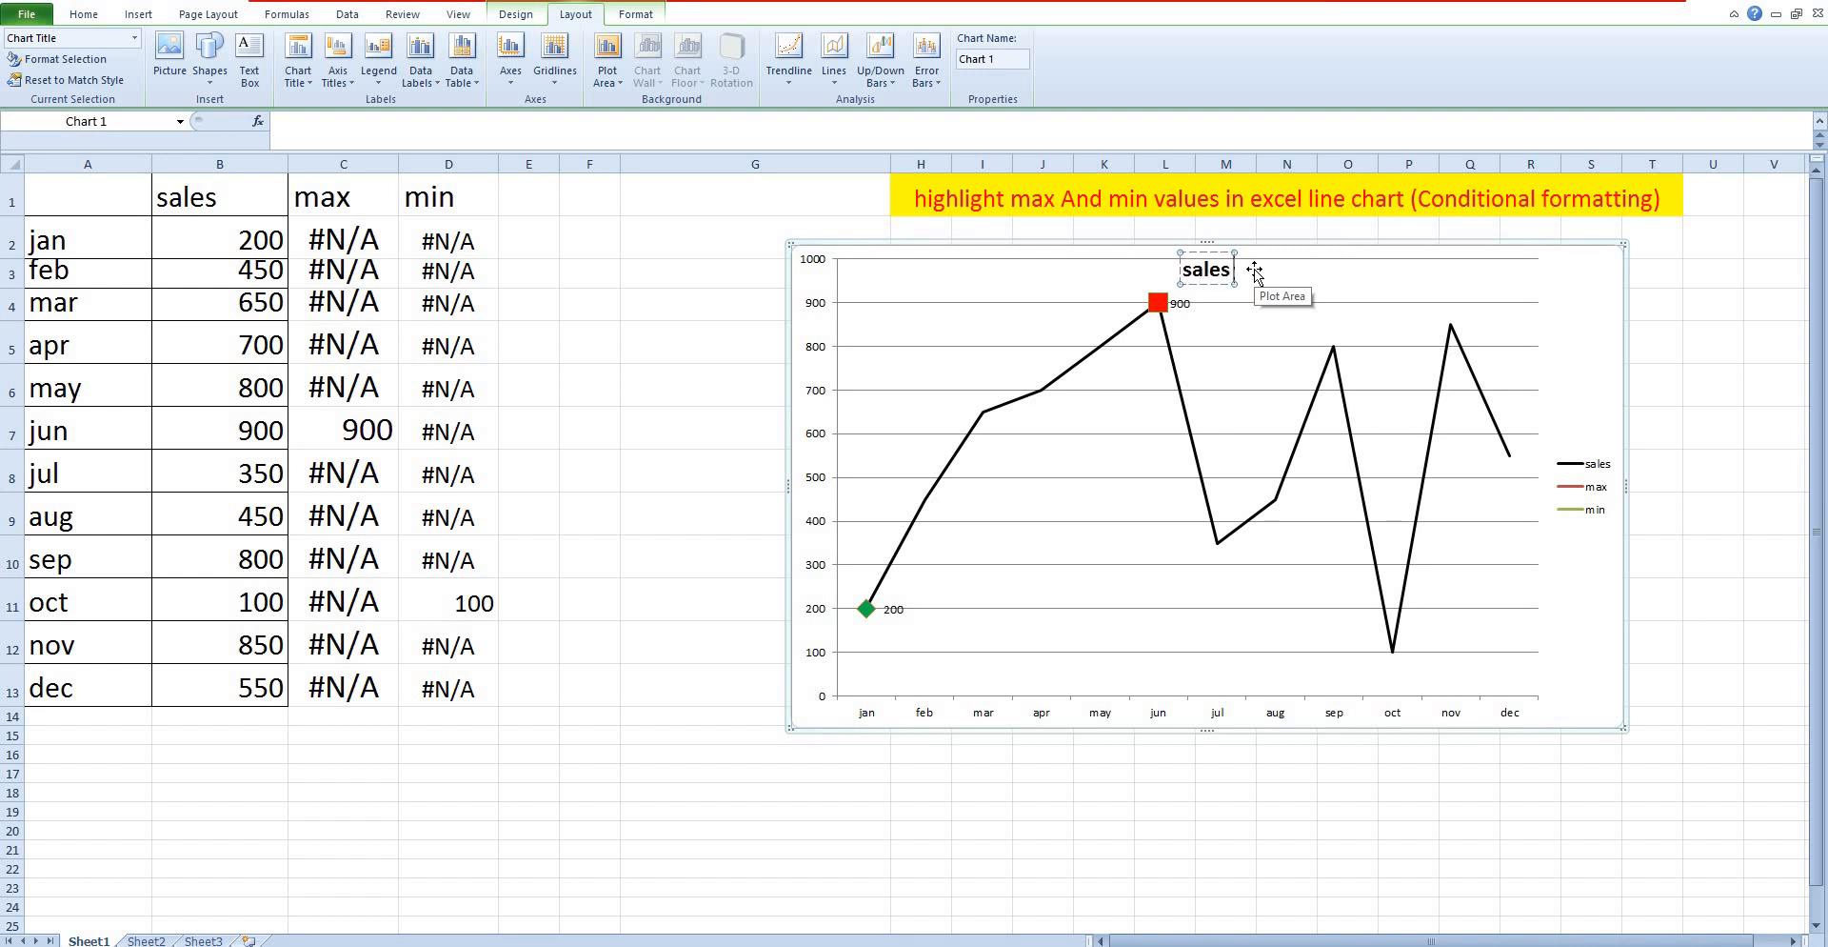
{"action": "type", "text": " developme"}
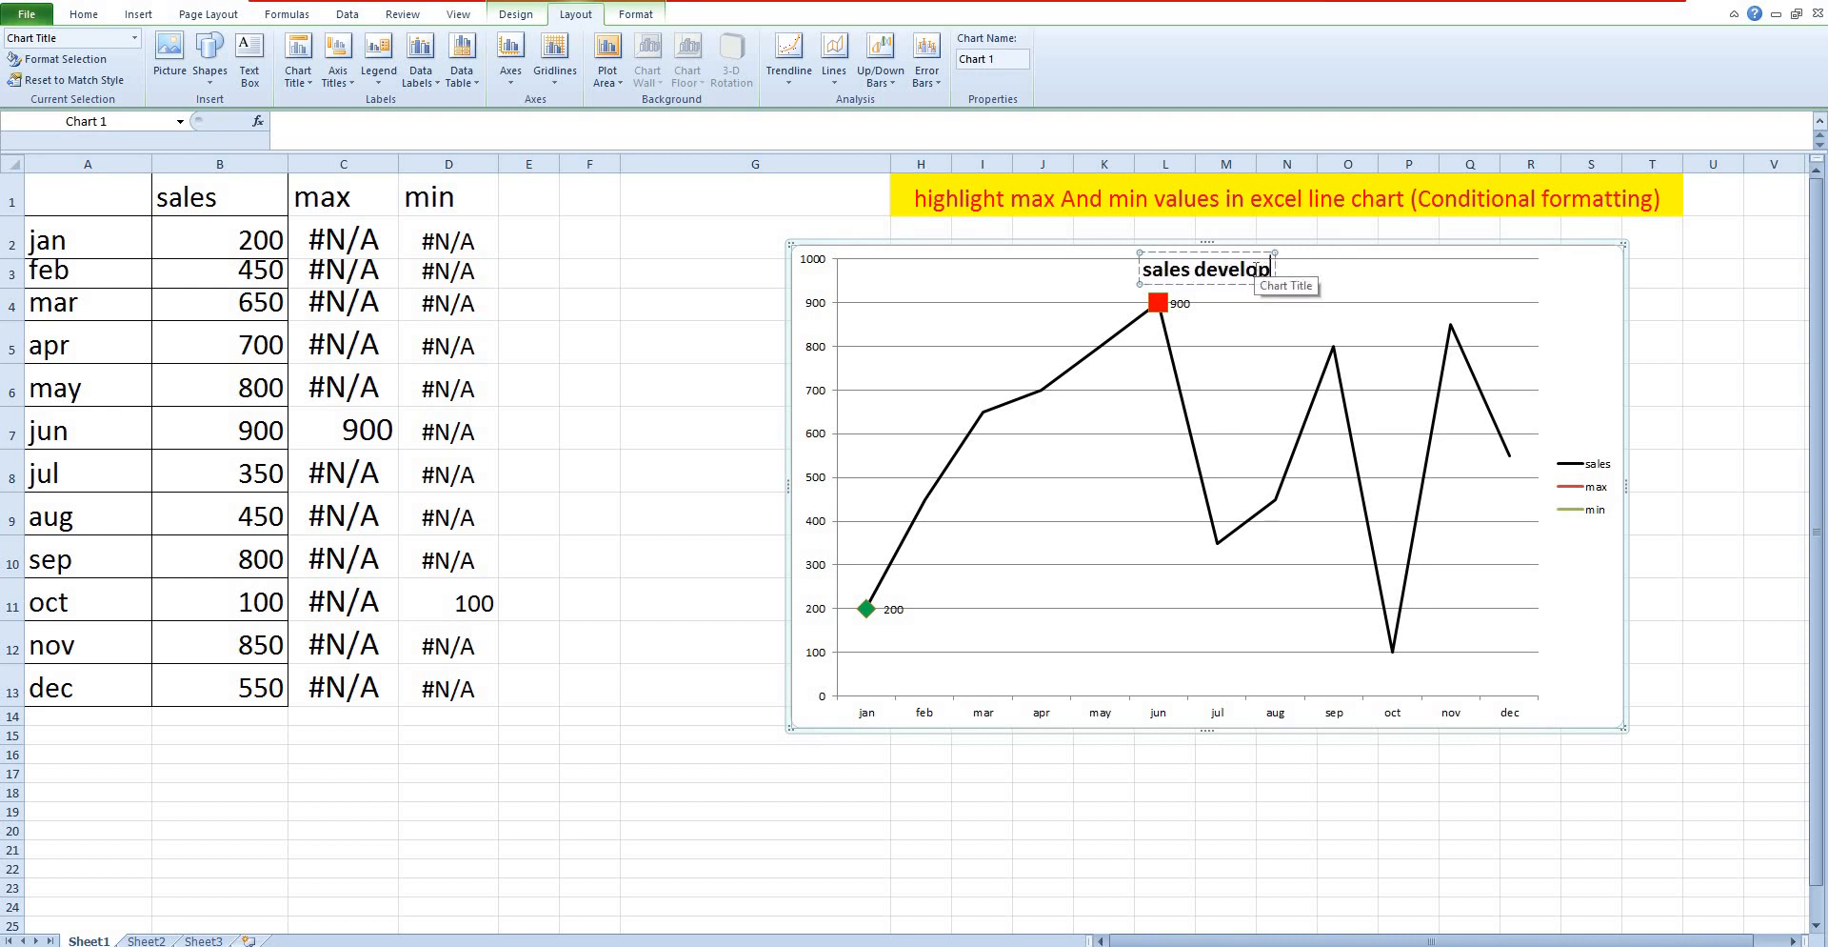
{"action": "type", "text": "nt"}
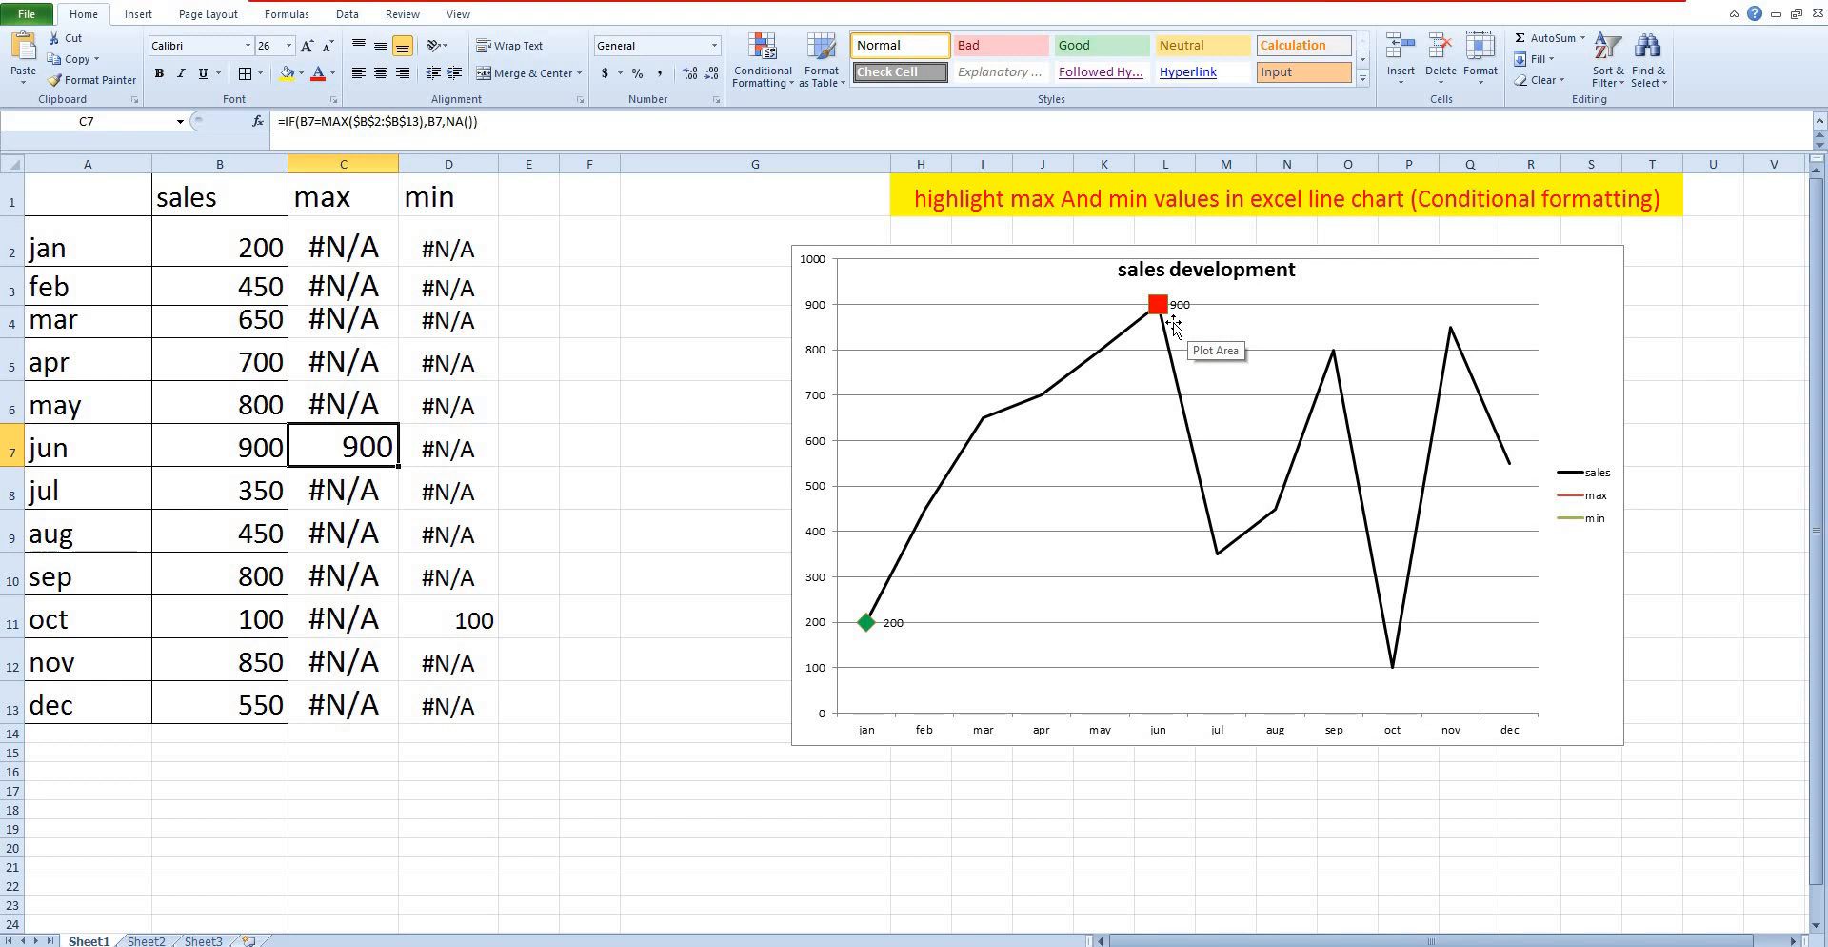
Group the max and min helper columns C and D and collapse the group to hide them
{"action": "left_click", "coordinate": [866, 623]}
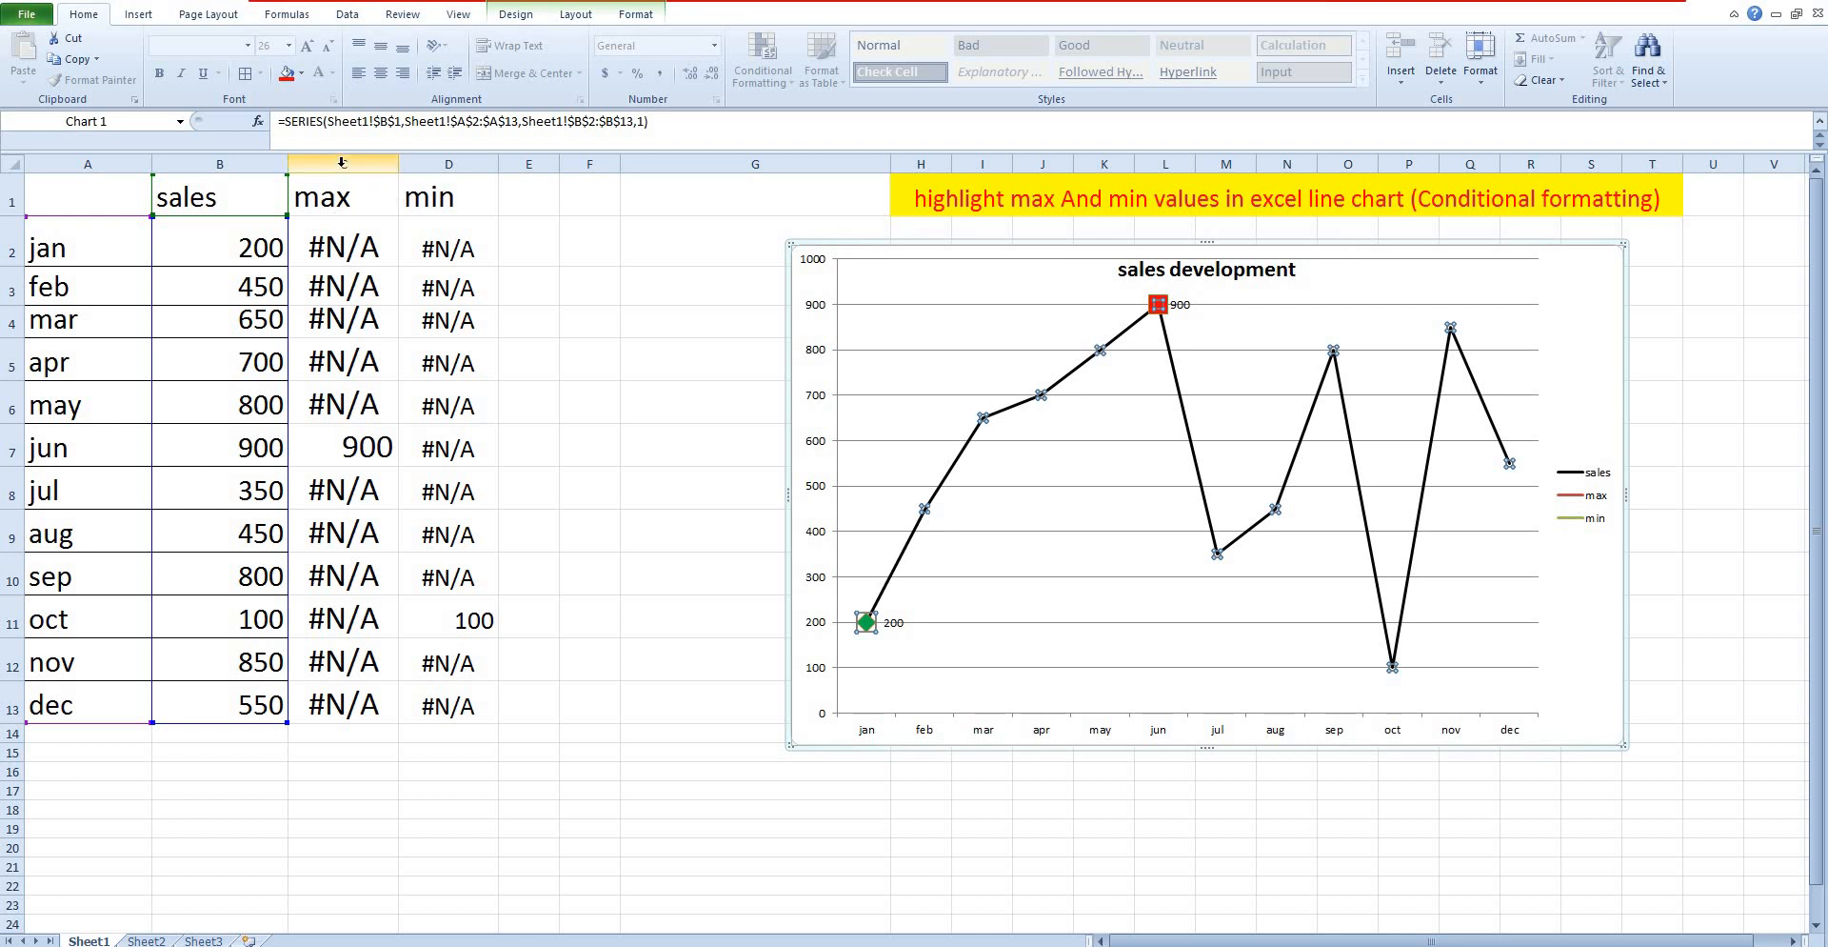
{"action": "left_click_drag", "start_coordinate": [341, 164], "coordinate": [424, 164]}
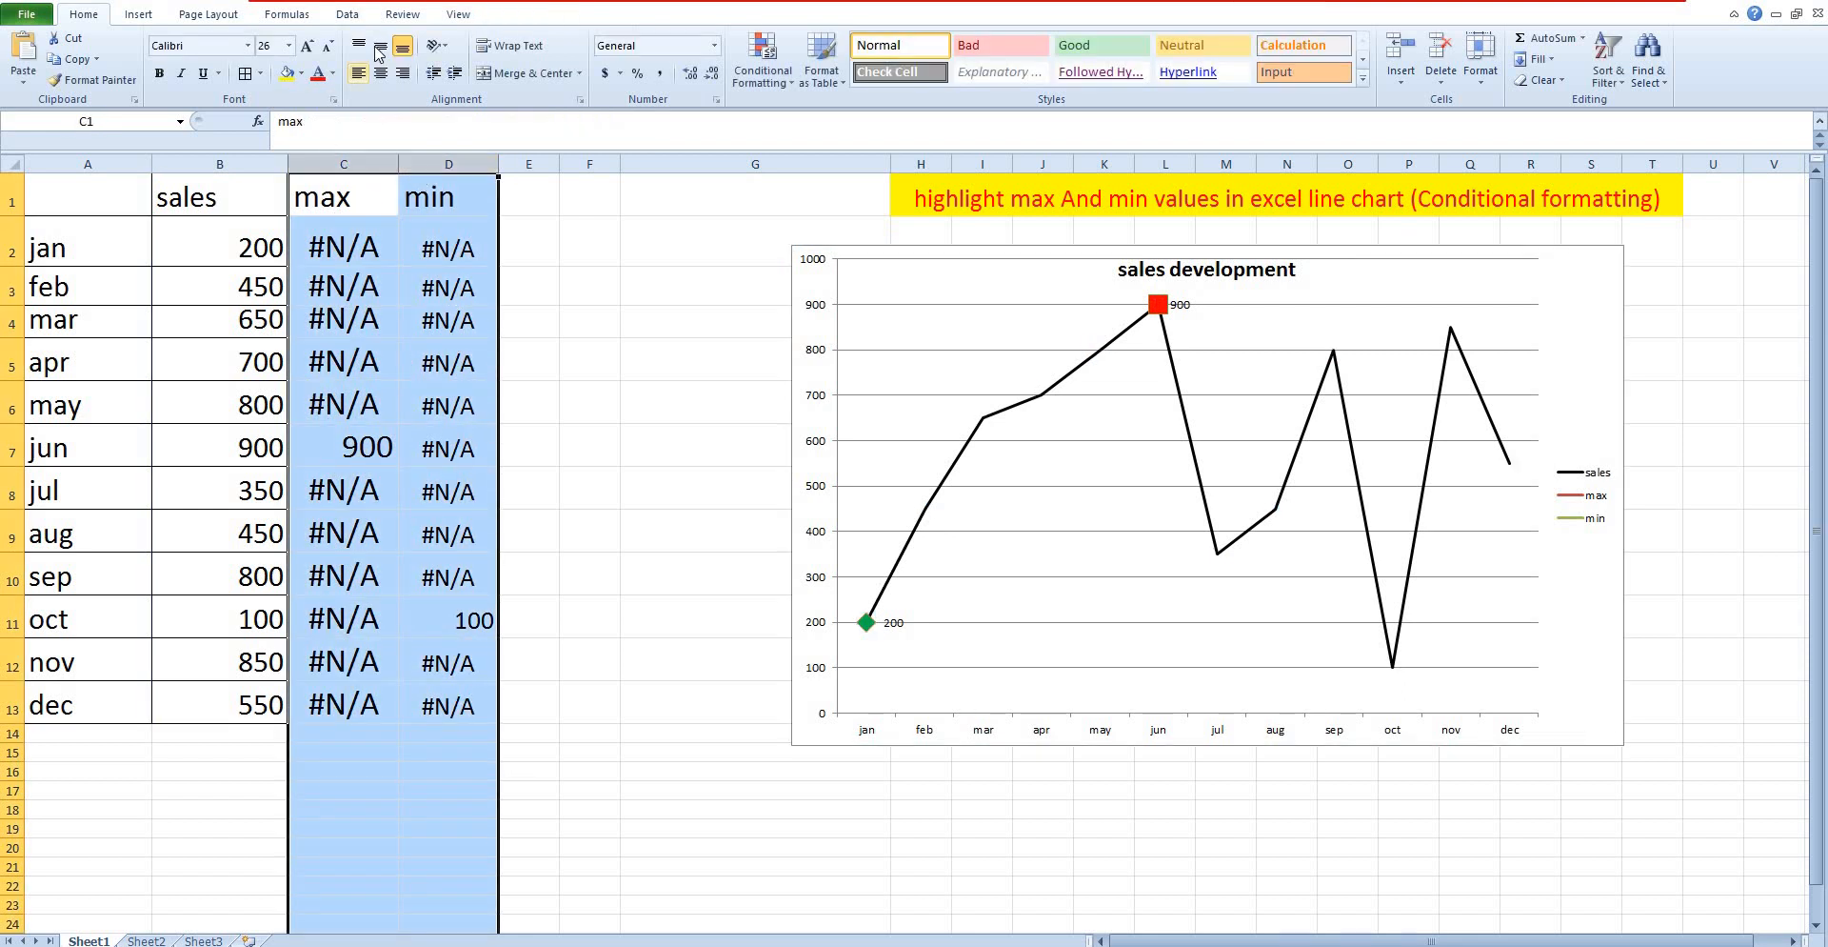
{"action": "left_click", "coordinate": [347, 14]}
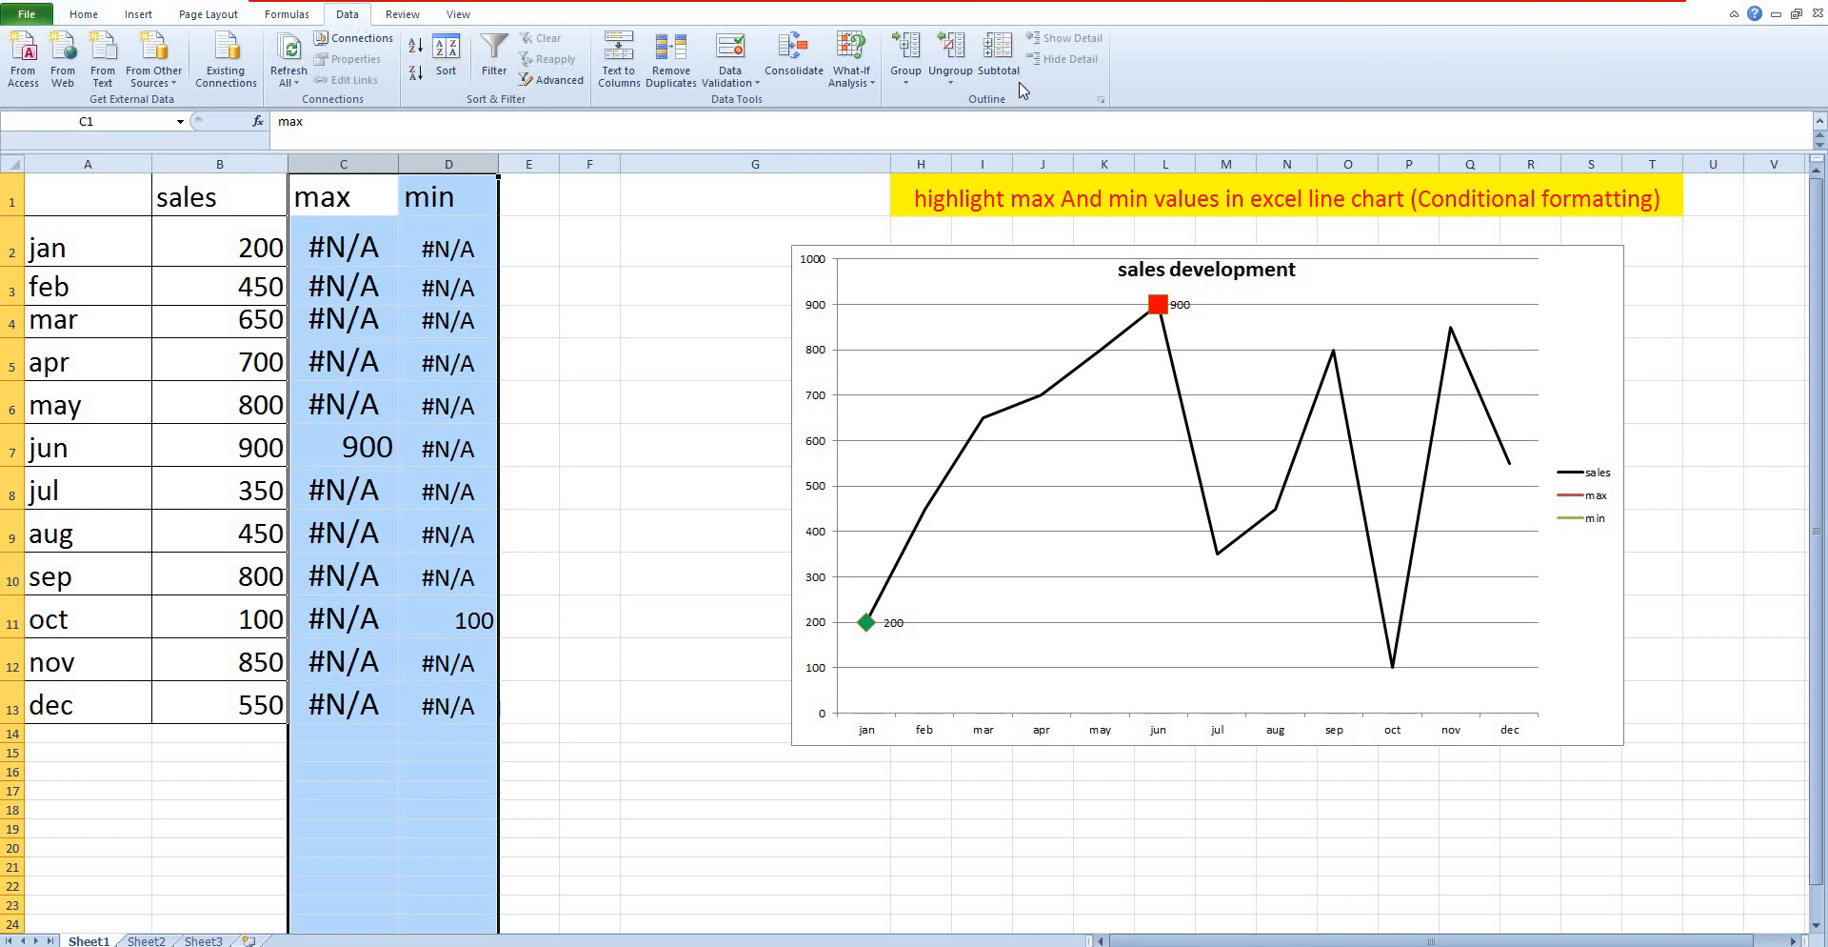
{"action": "left_click", "coordinate": [914, 57]}
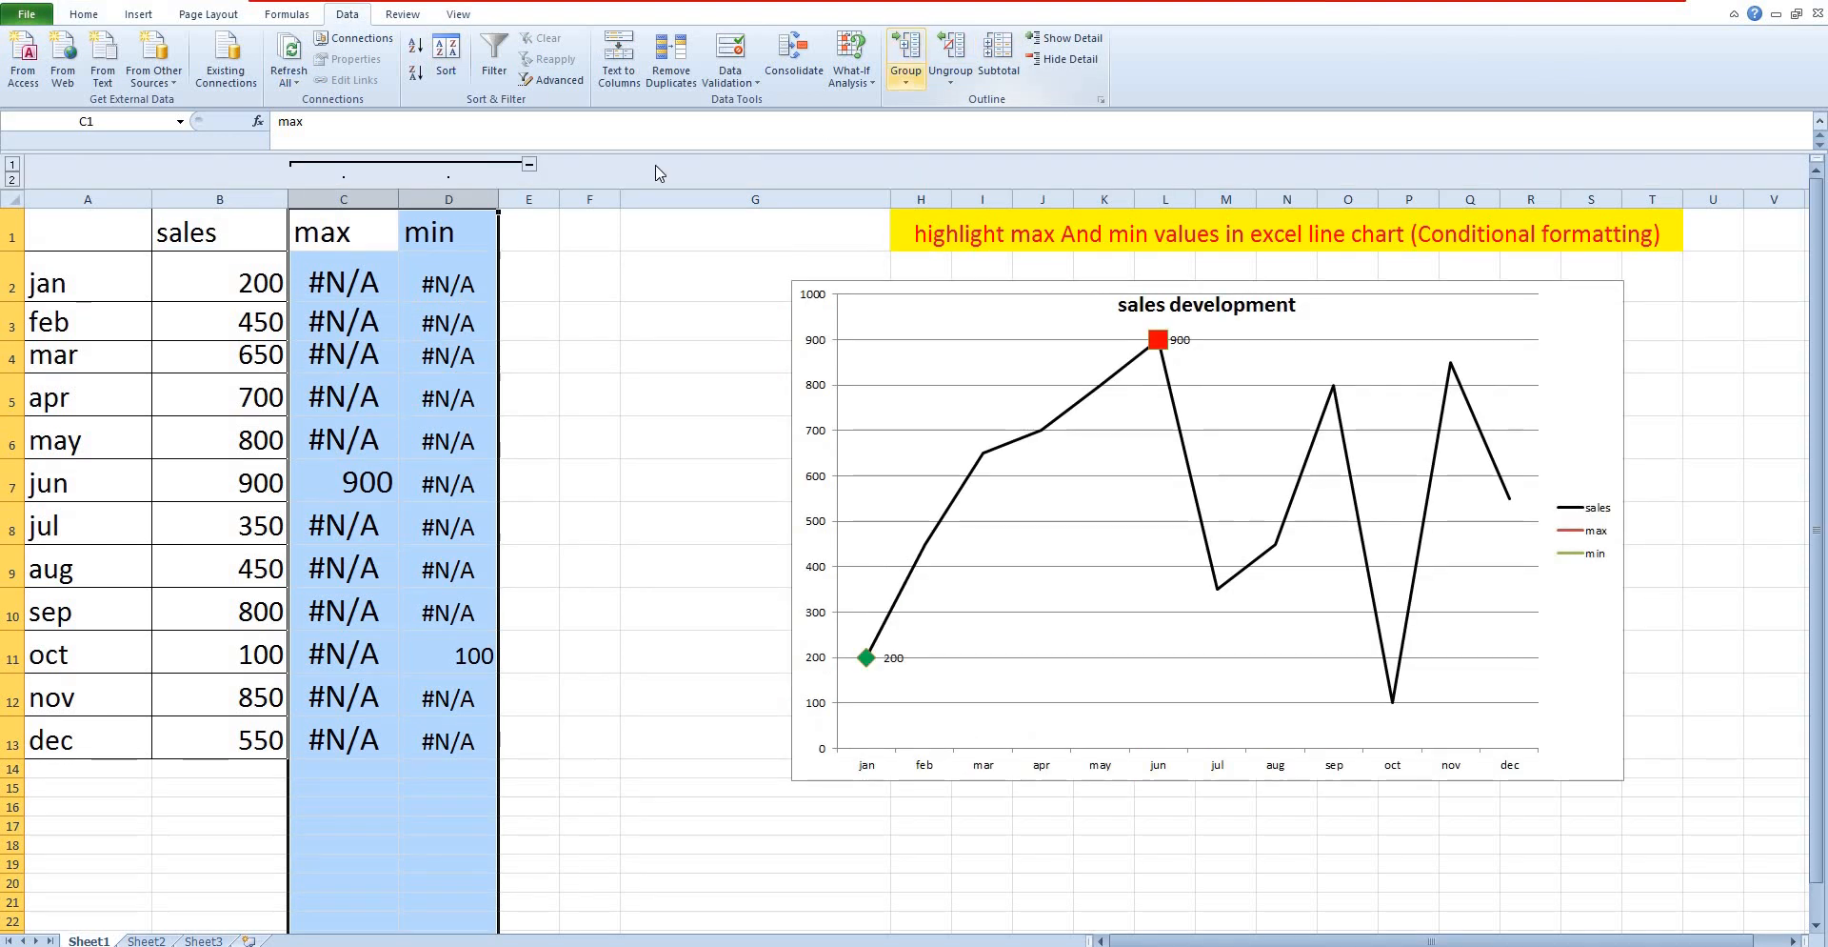
{"action": "left_click", "coordinate": [530, 164]}
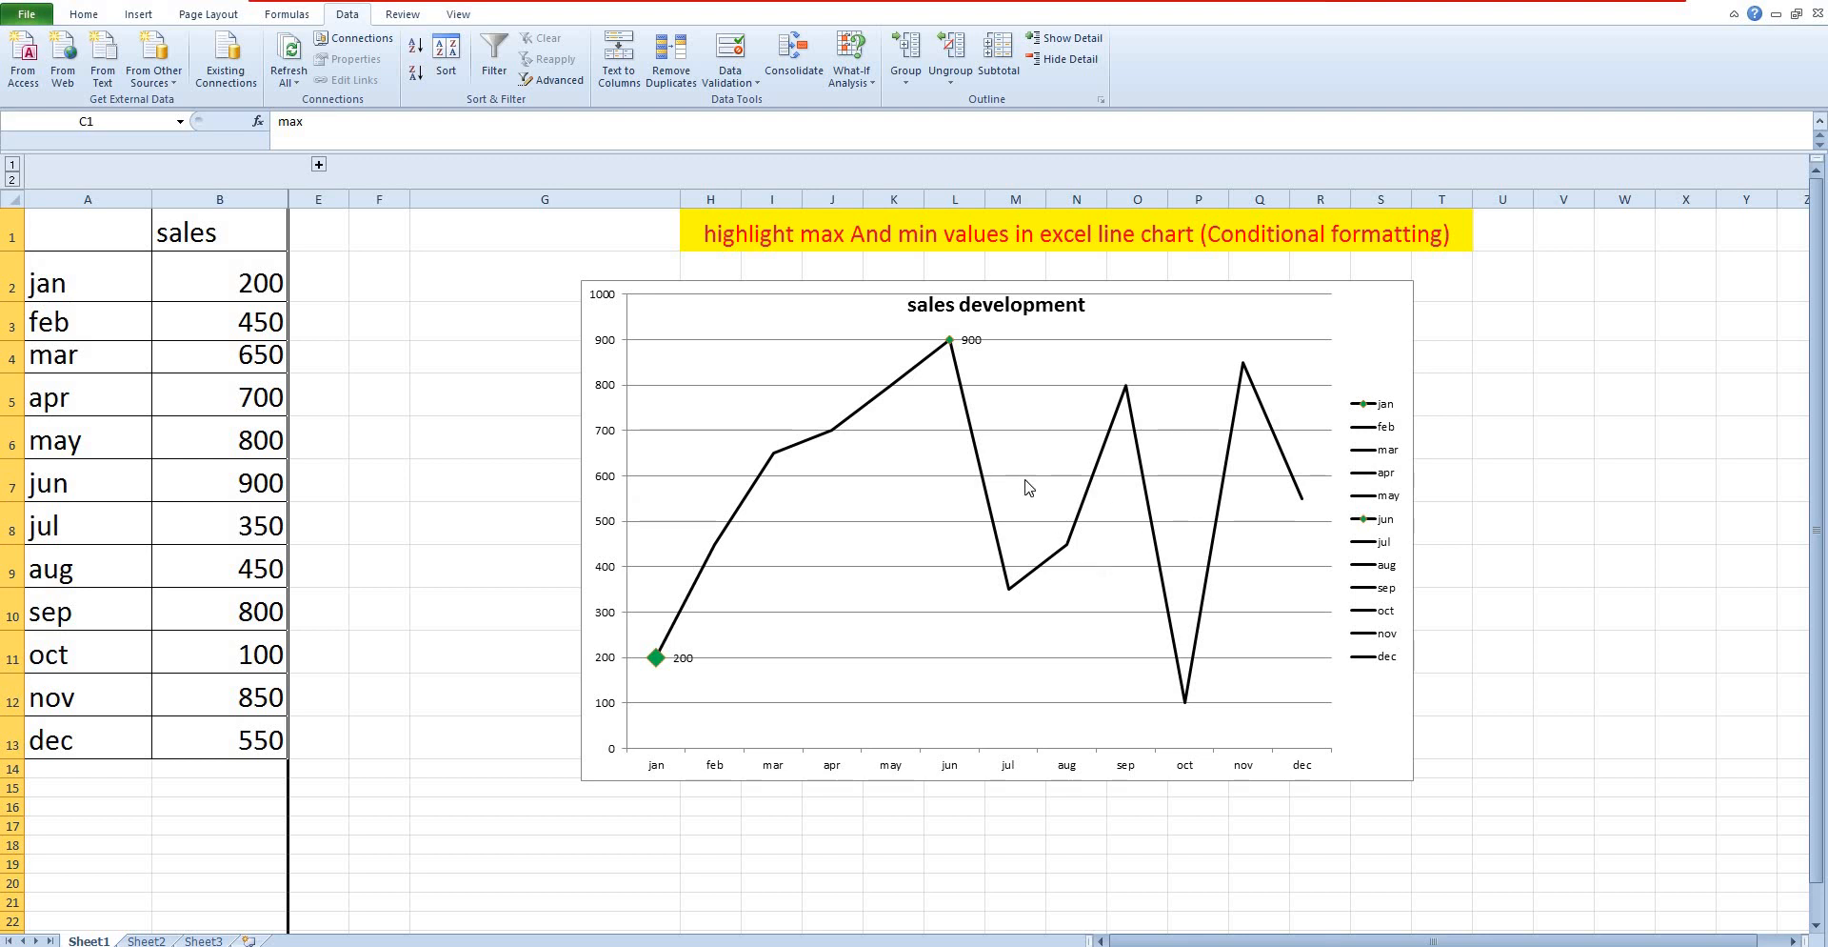
Enable showing data in hidden rows and columns in the chart's hidden and empty cell settings
{"action": "right_click", "coordinate": [1095, 583]}
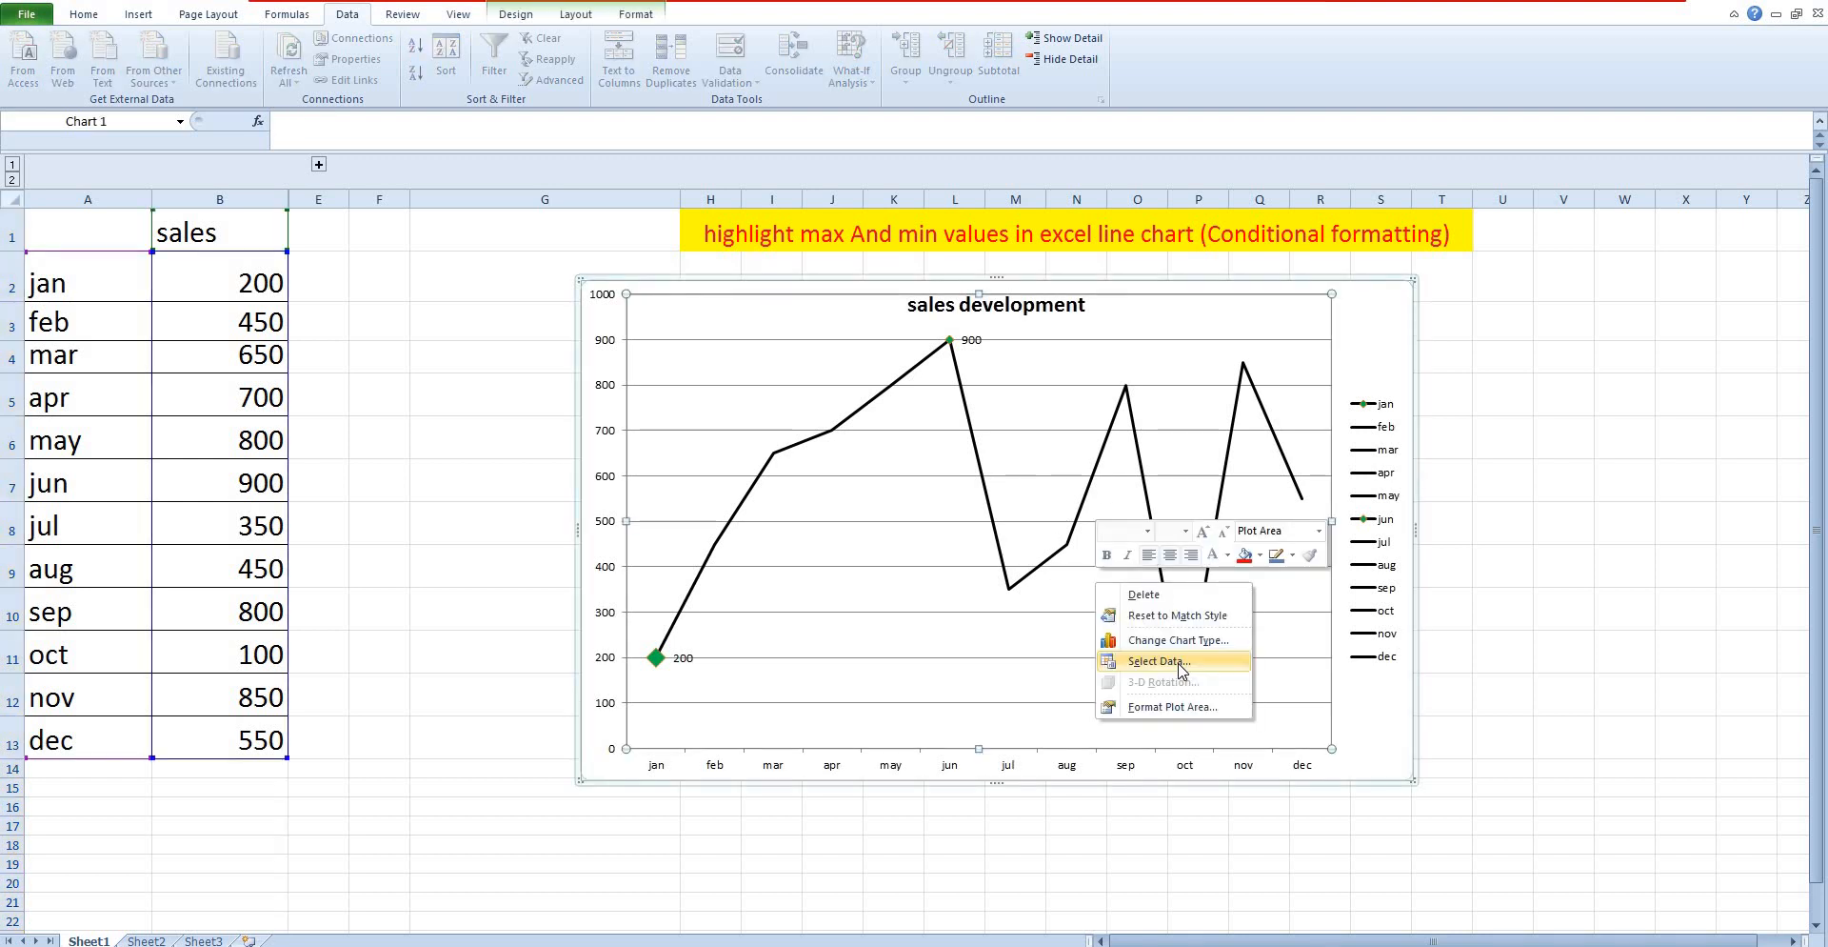
{"action": "left_click", "coordinate": [1181, 662]}
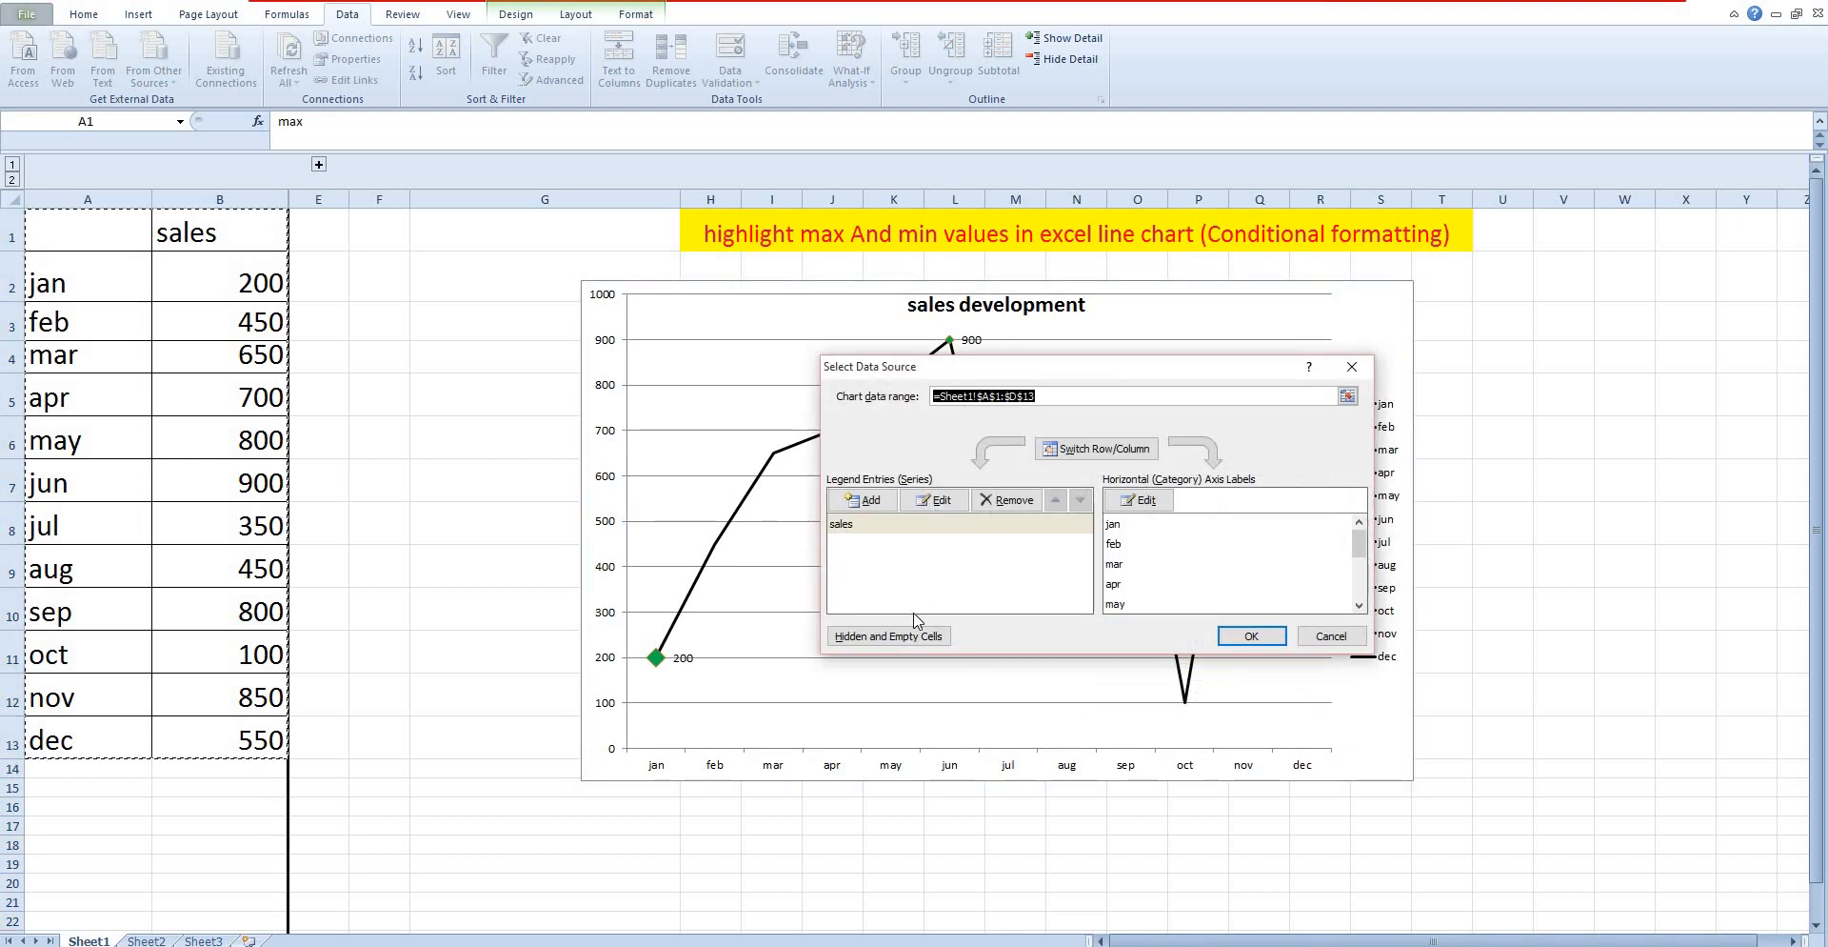
{"action": "left_click", "coordinate": [930, 636]}
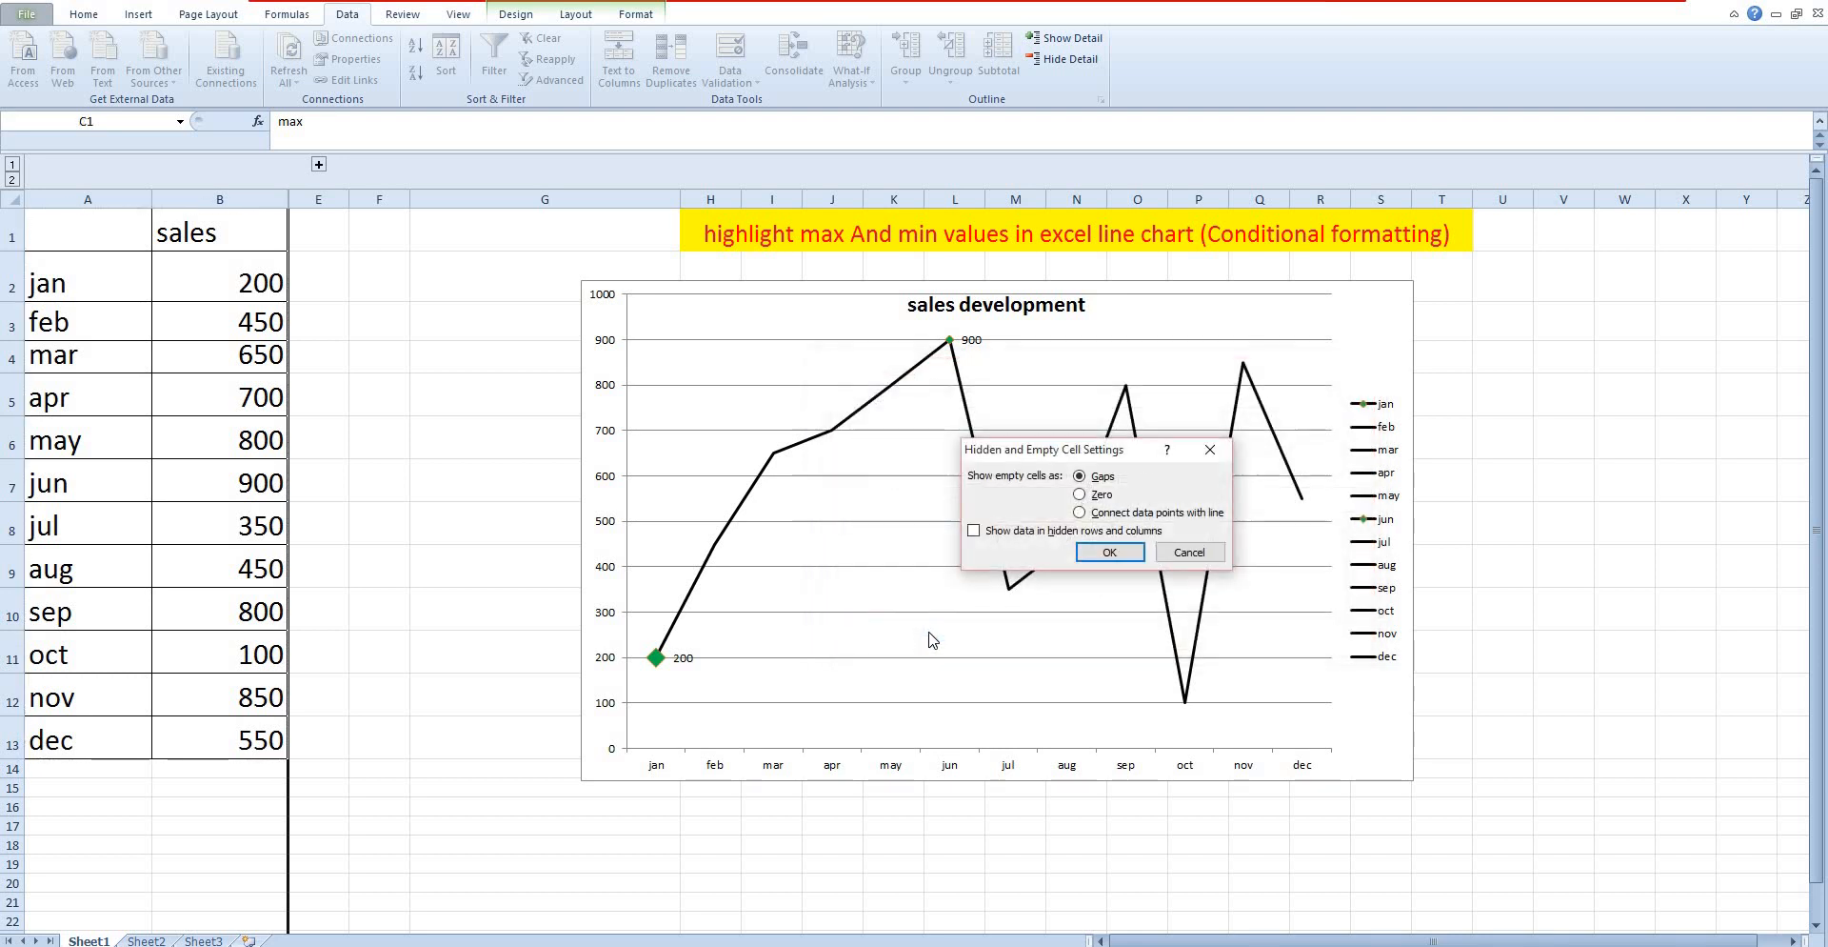
{"action": "left_click", "coordinate": [975, 531]}
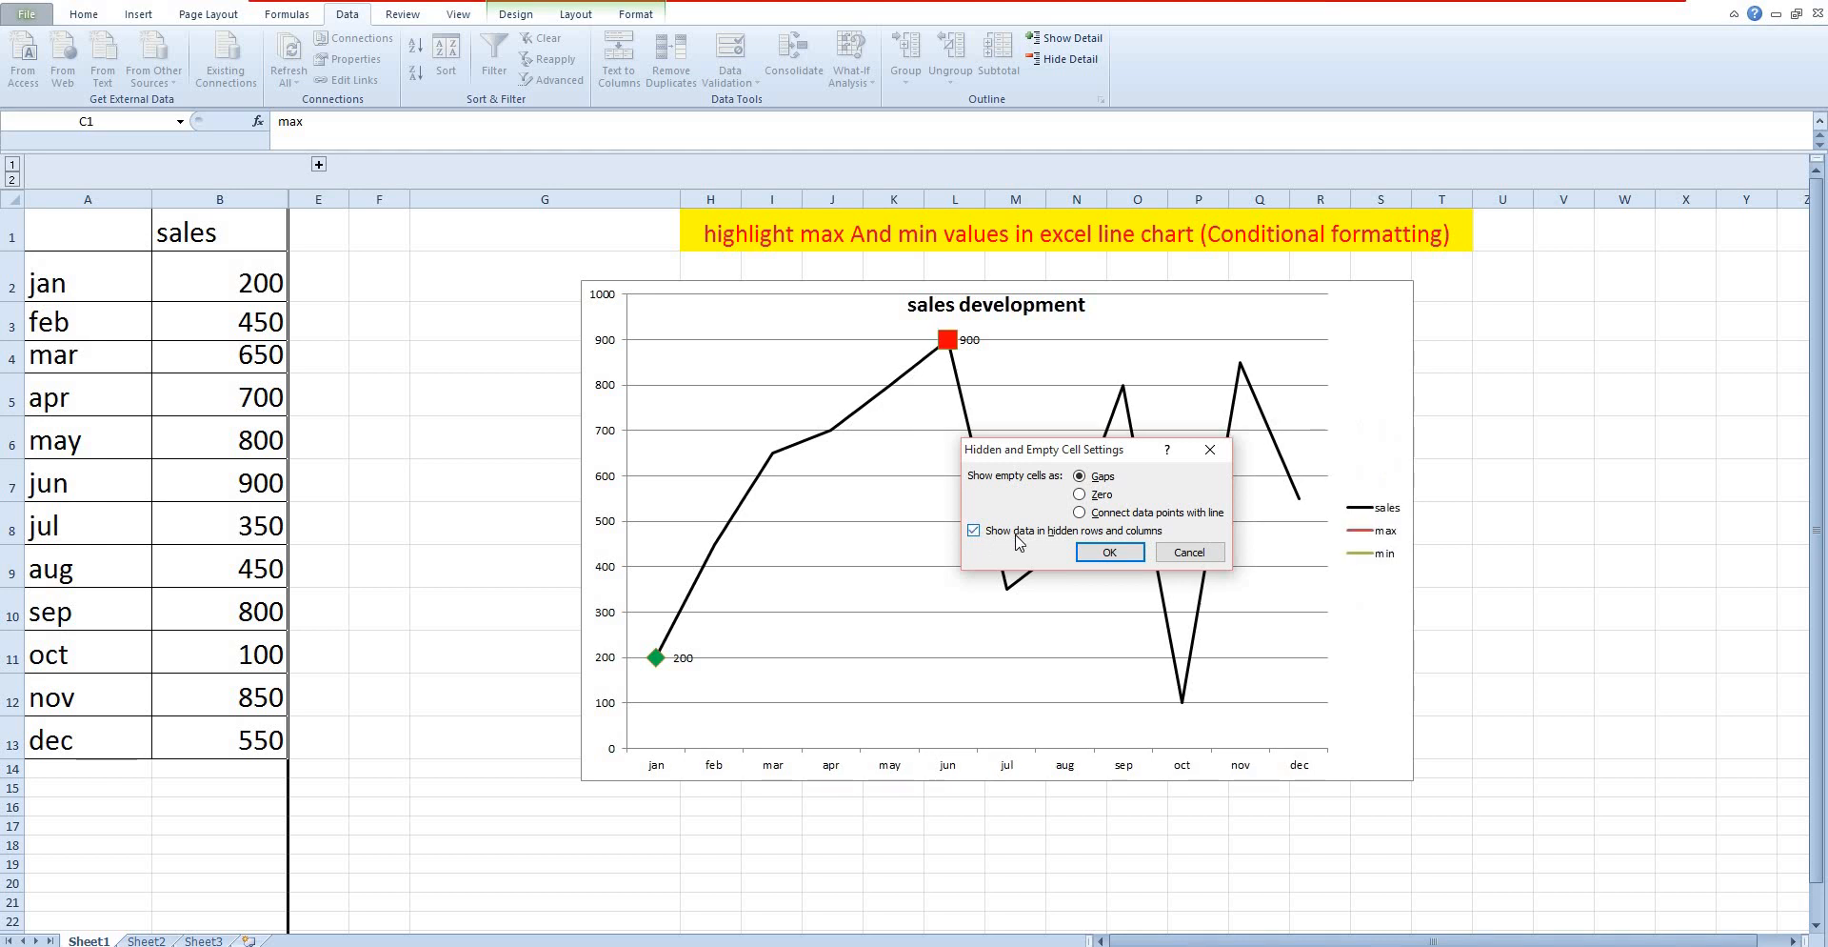
{"action": "left_click", "coordinate": [1111, 553]}
{"action": "left_click", "coordinate": [1253, 635]}
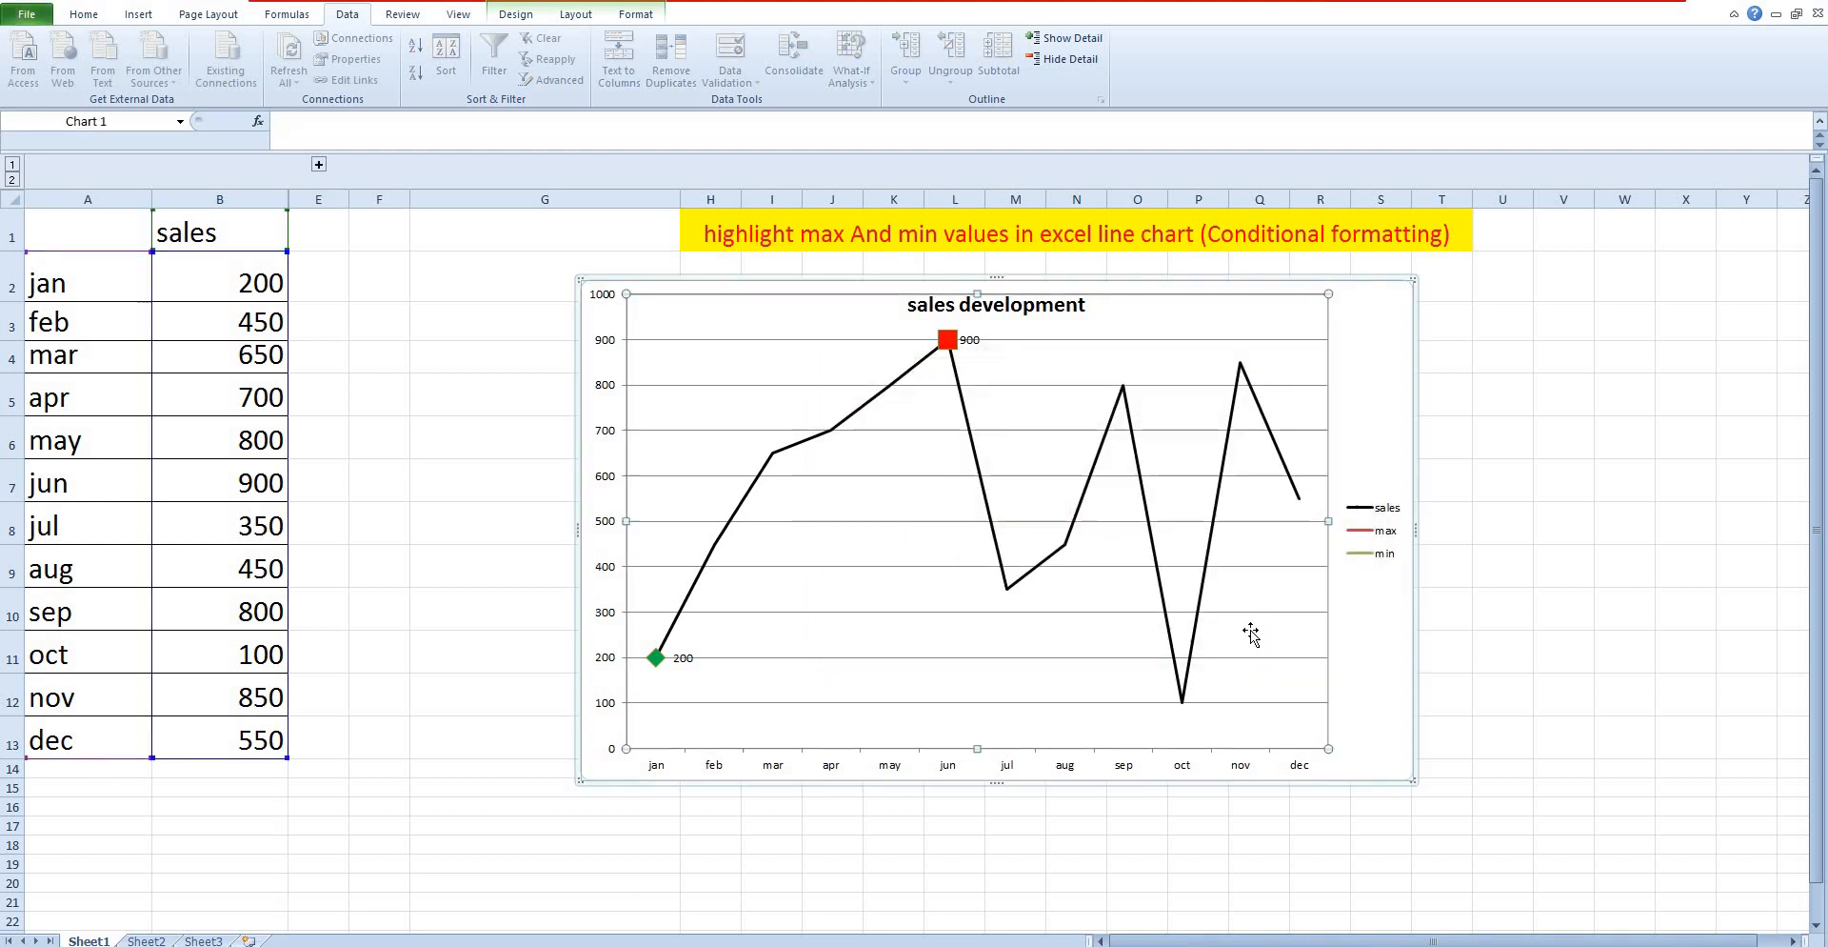